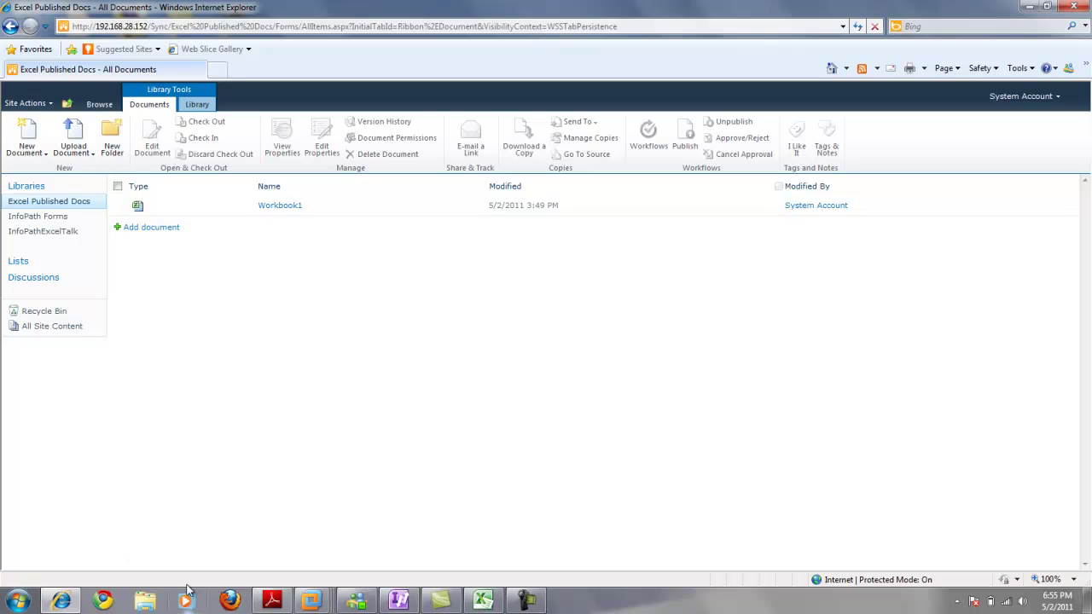
Switch to Workbook1 in Excel and examine the names assigned to cells A1 and B1 on Sheet1
left_click(483, 600)
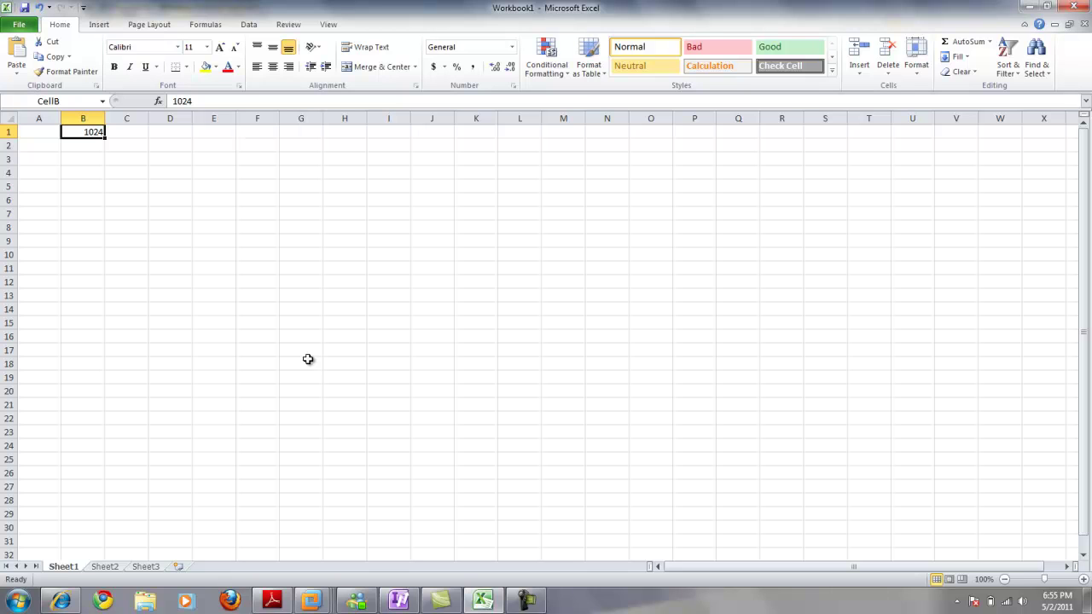
left_click(53, 132)
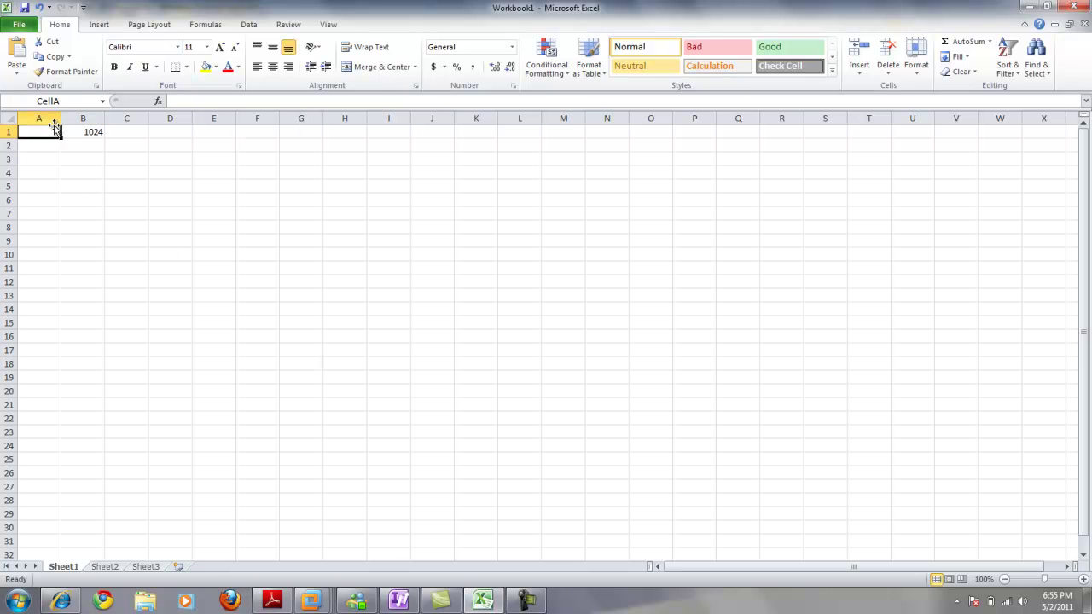
left_click(80, 135)
left_click(46, 135)
left_click(46, 146)
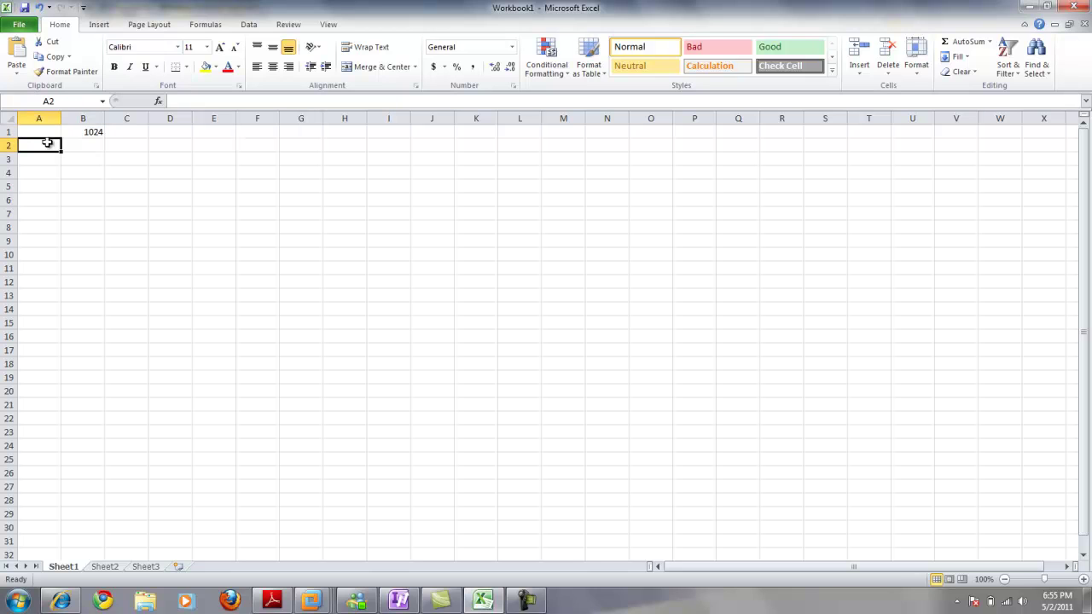
left_click(50, 132)
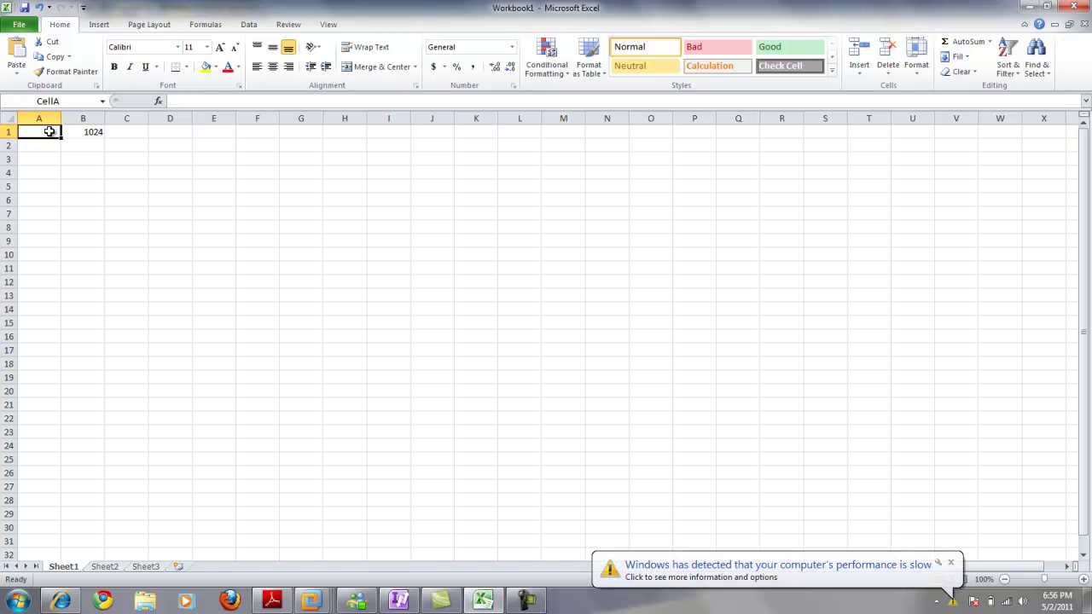
left_click(48, 146)
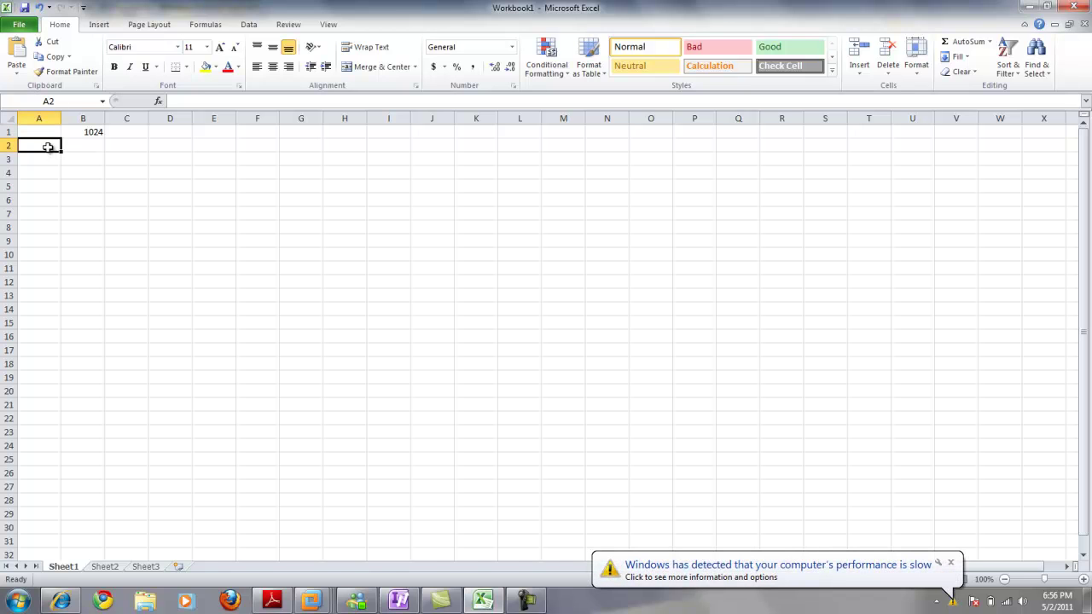
left_click(48, 134)
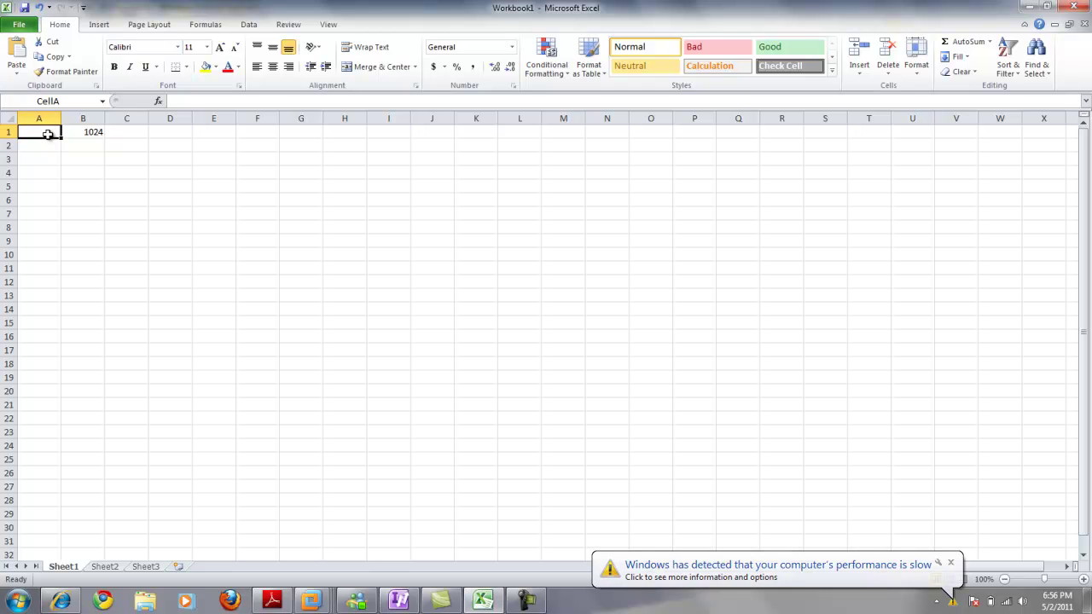
left_click(68, 133)
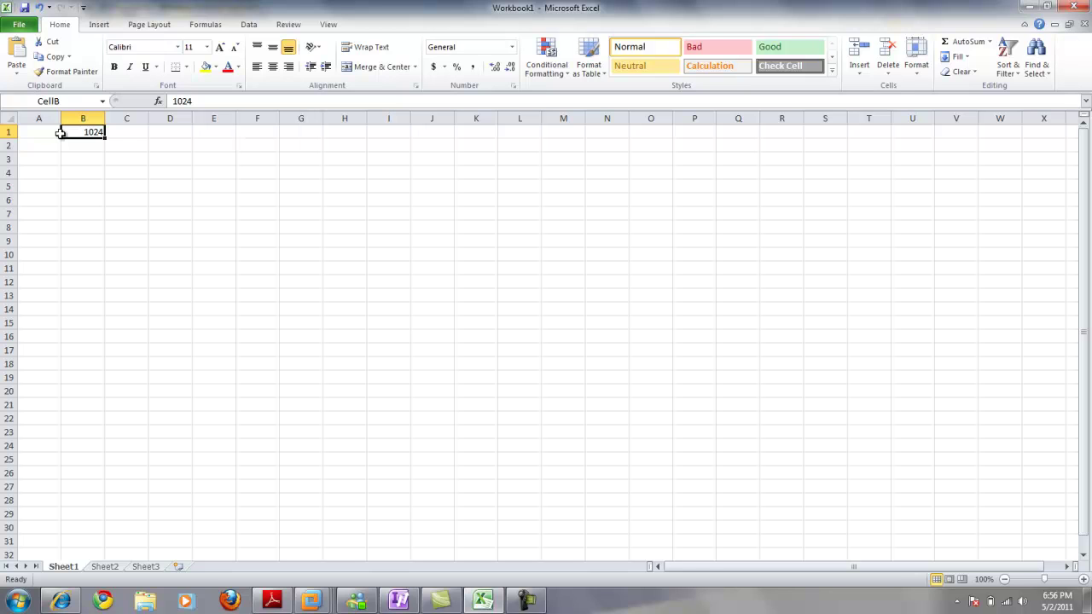
left_click(48, 134)
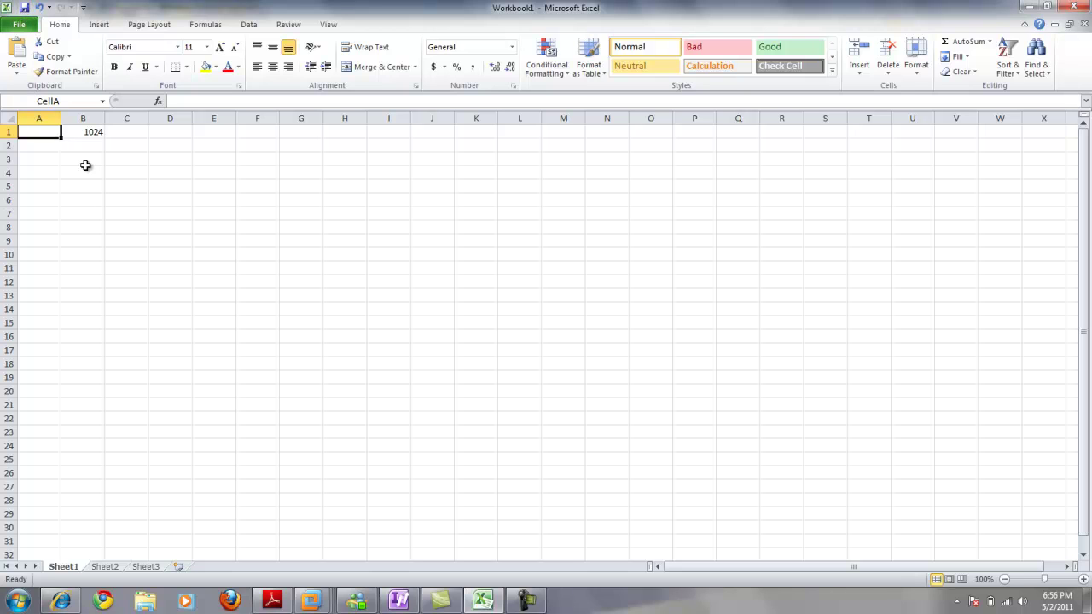
Open the publish options for saving the workbook to SharePoint
left_click(19, 26)
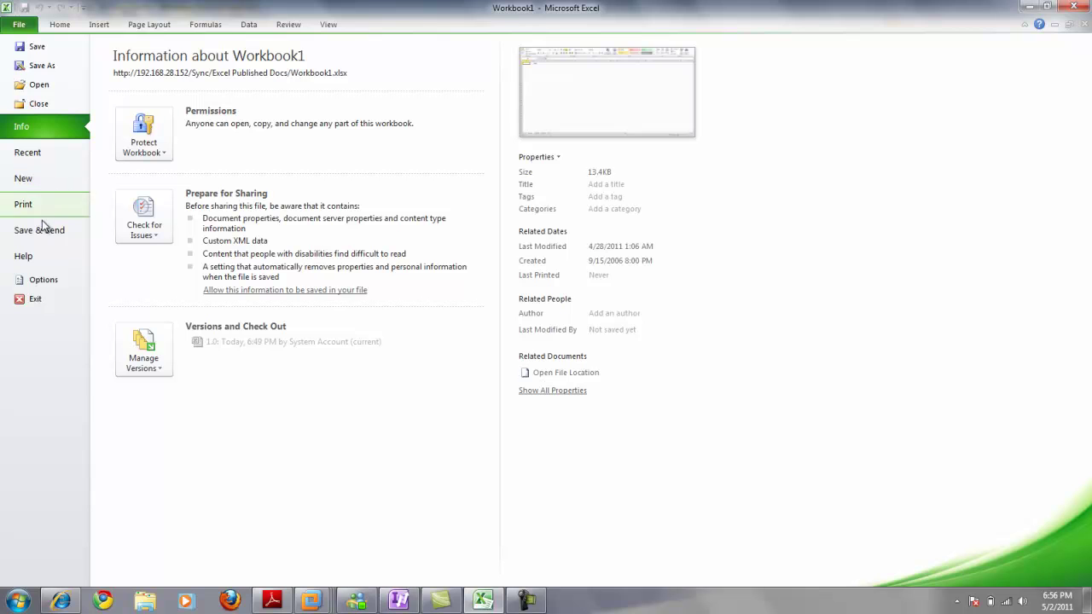
left_click(20, 26)
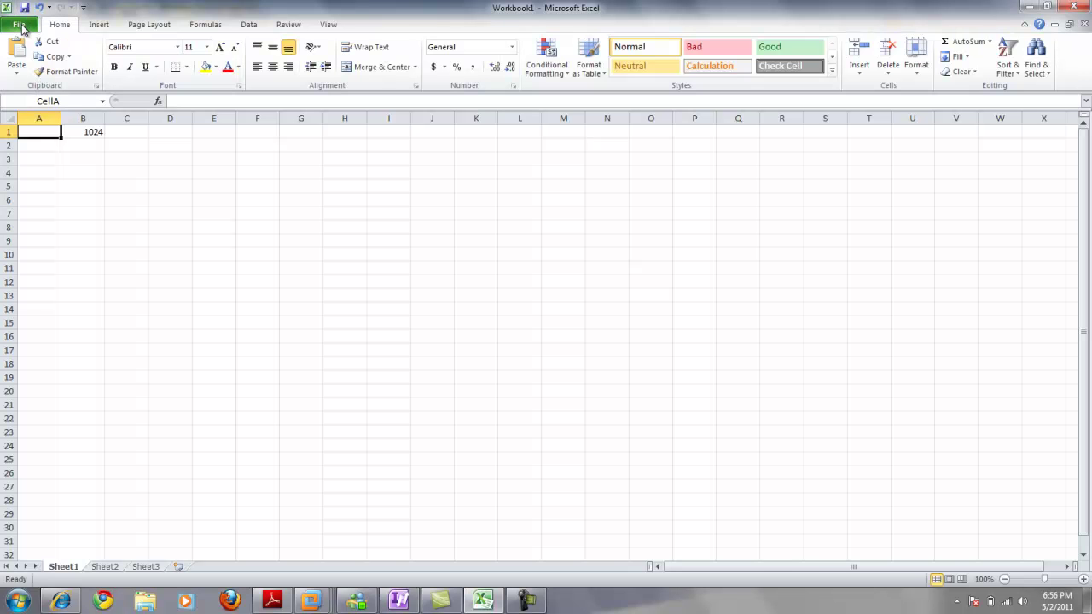
left_click(19, 26)
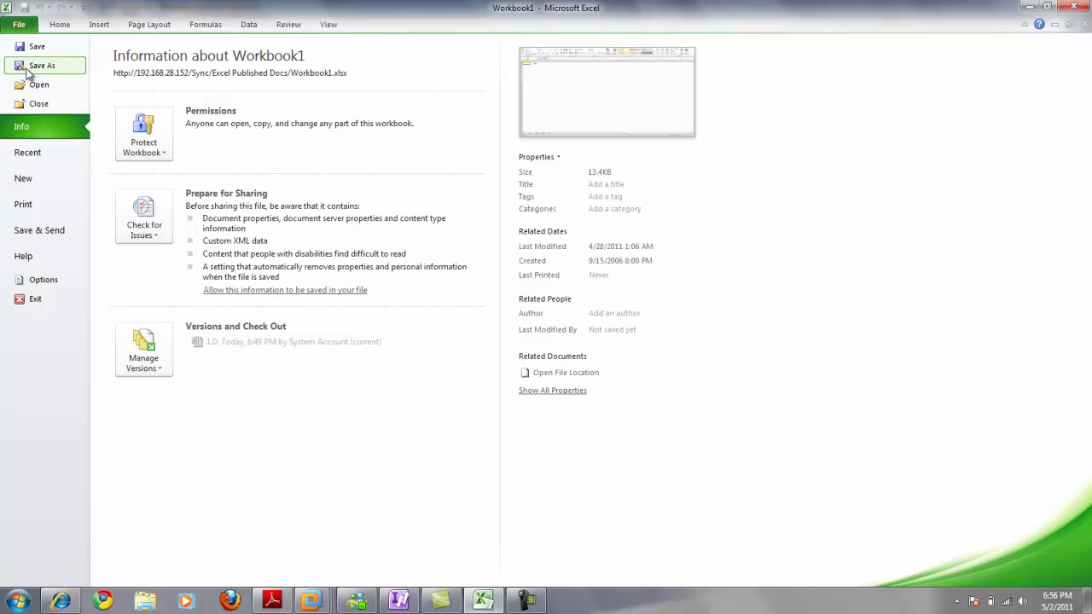
left_click(39, 232)
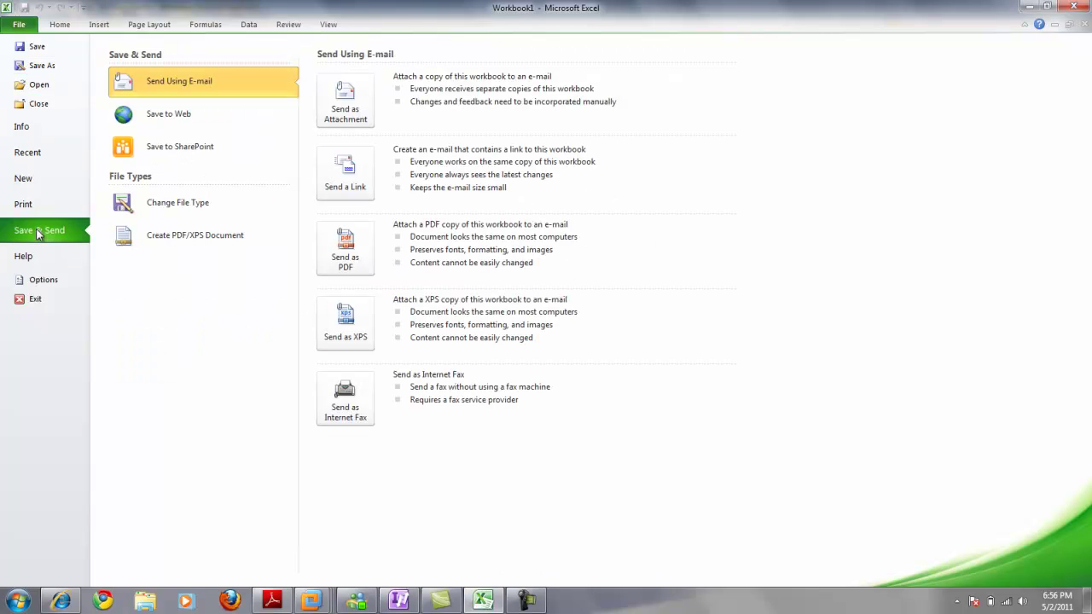
left_click(196, 147)
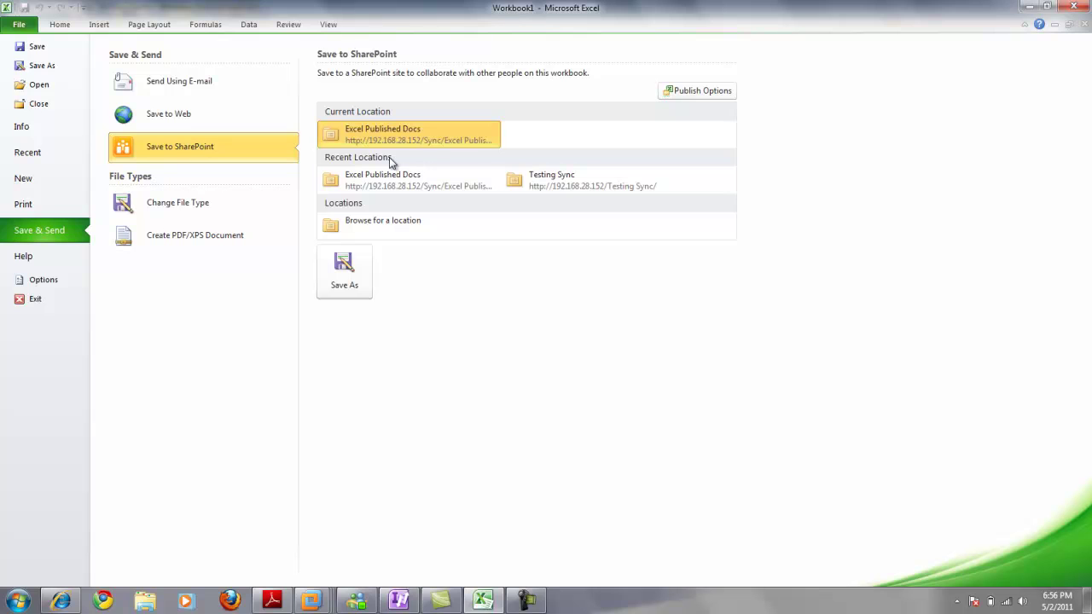
left_click(687, 92)
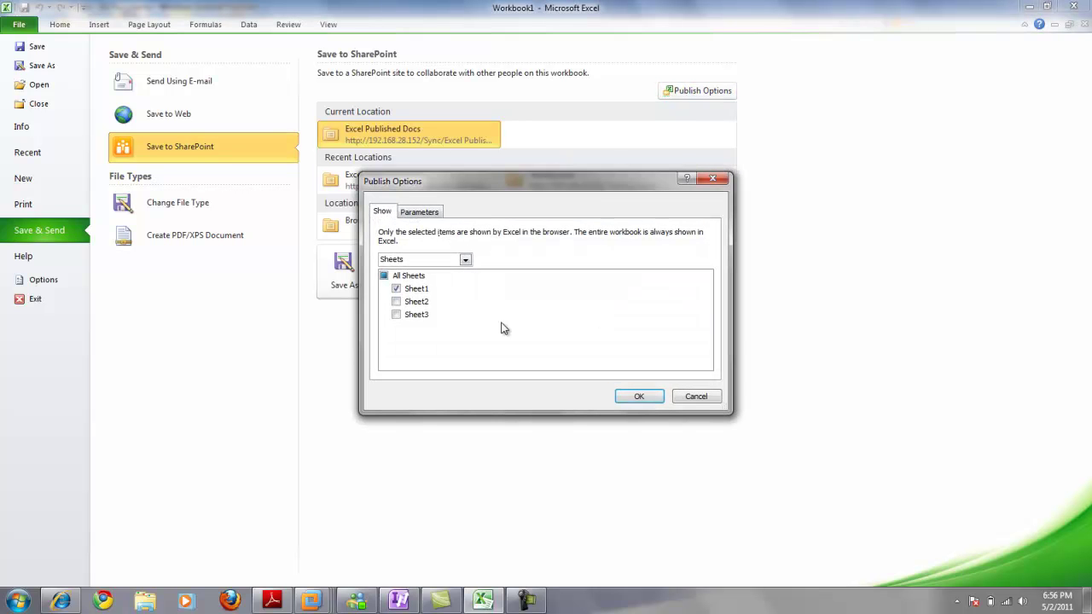
Review the published sheets and parameters, keeping Sheet1 shown and CellA and CellB as parameters, and accept the publish options
left_click(414, 212)
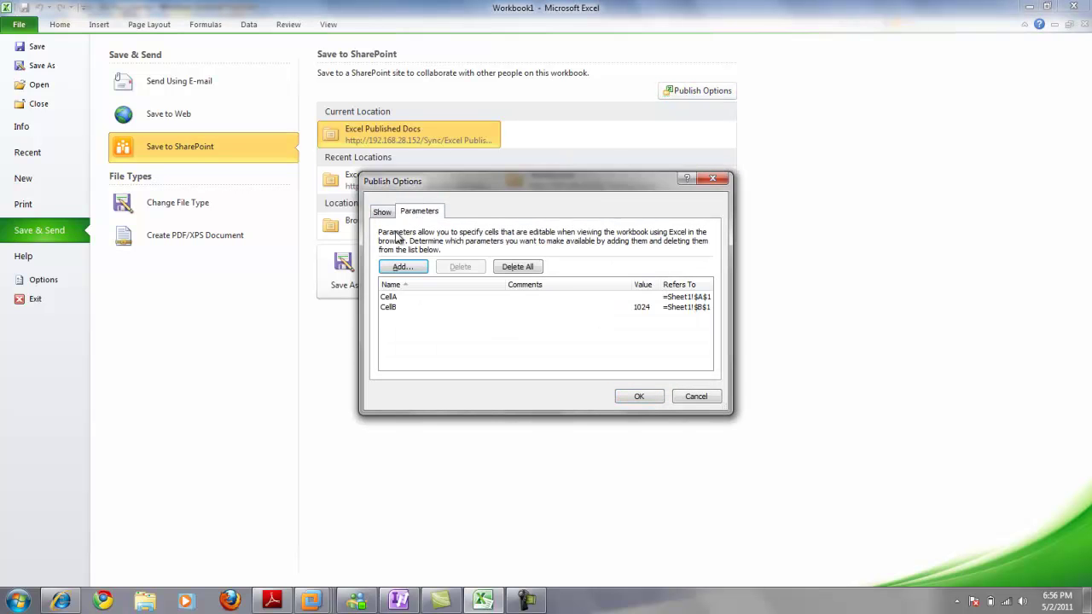
left_click(387, 213)
left_click(413, 216)
left_click(384, 212)
left_click(395, 289)
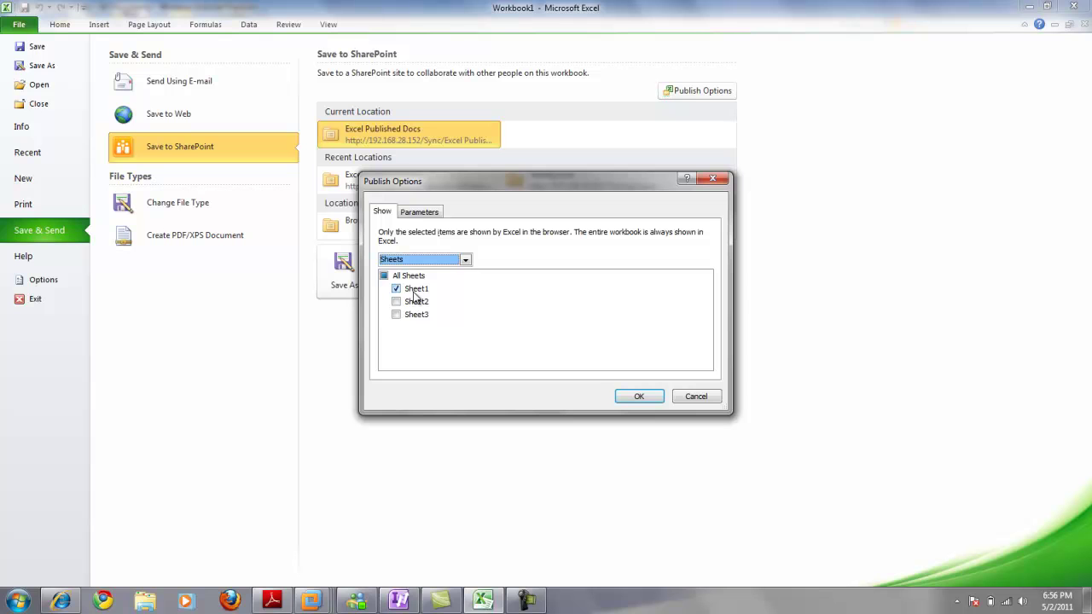
left_click(426, 212)
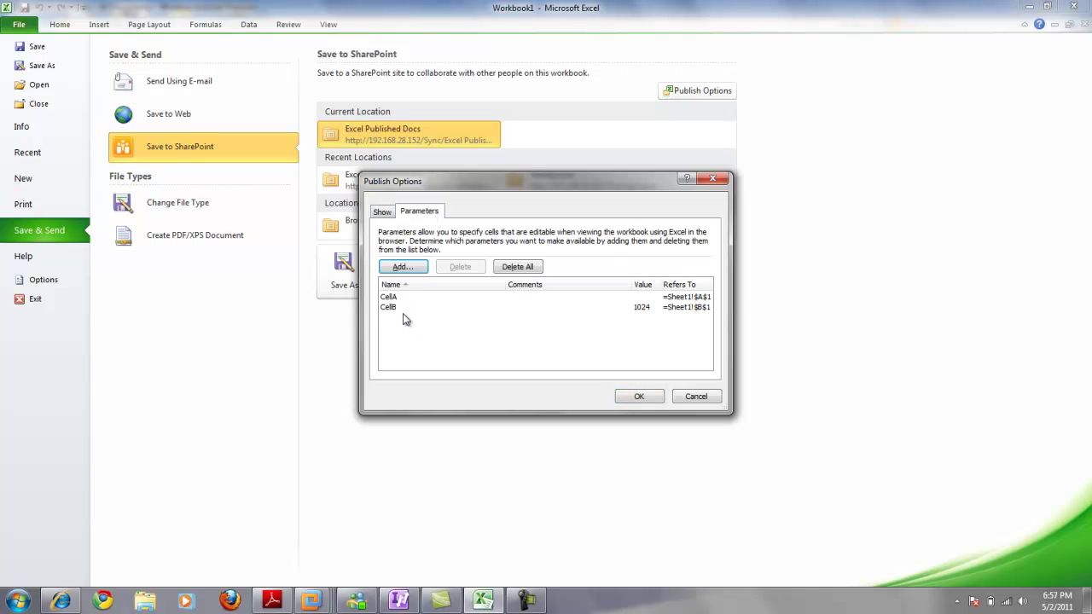
left_click(646, 398)
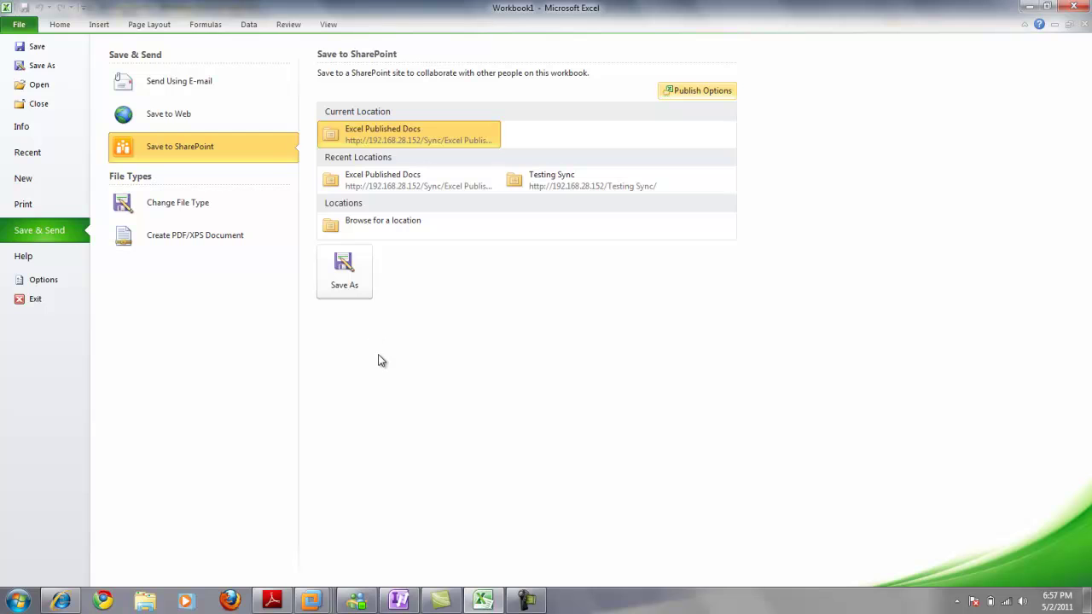
Save the workbook to the Excel Published Docs library as Workbook1, replacing the existing file
left_click(348, 286)
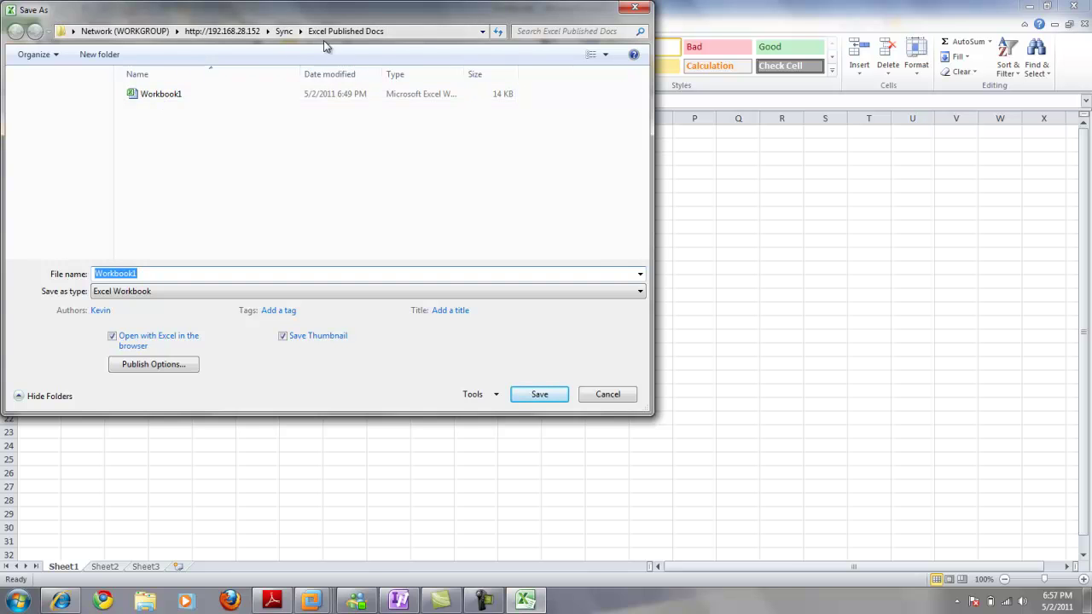
left_click(166, 99)
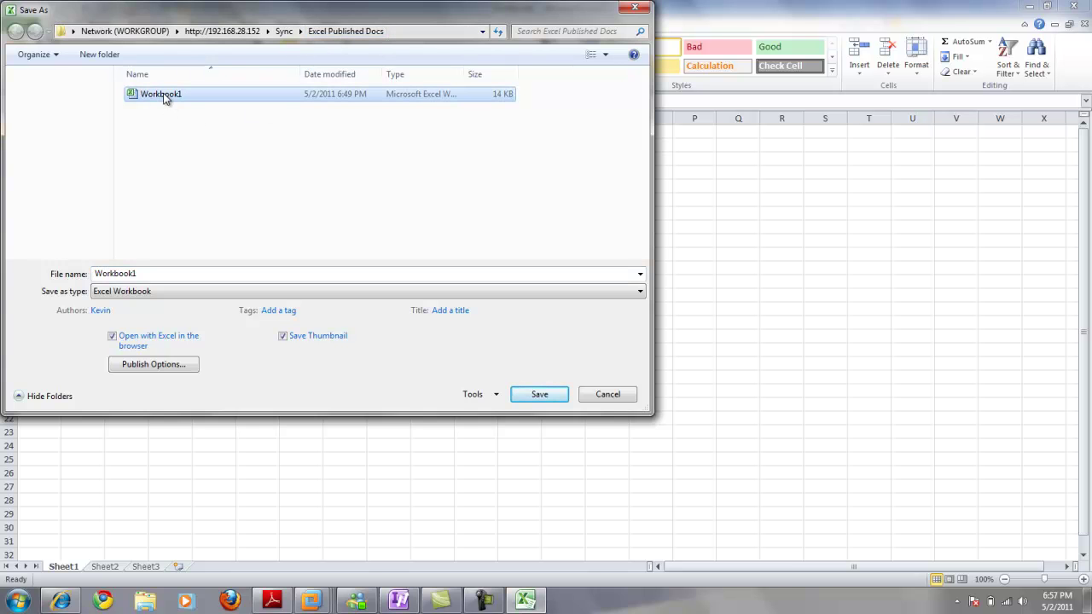
left_click(537, 395)
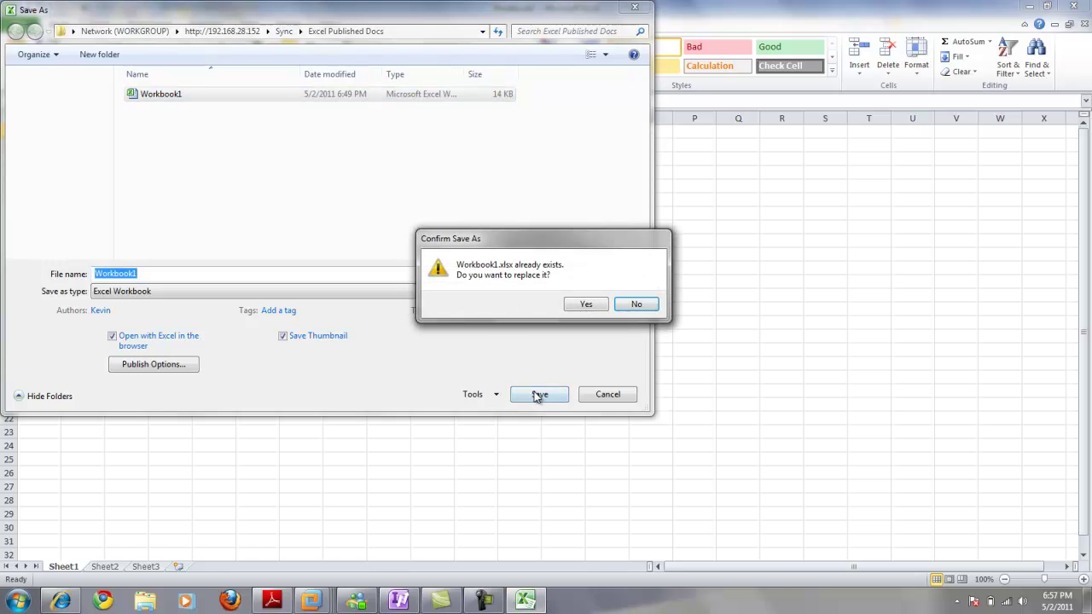
left_click(588, 305)
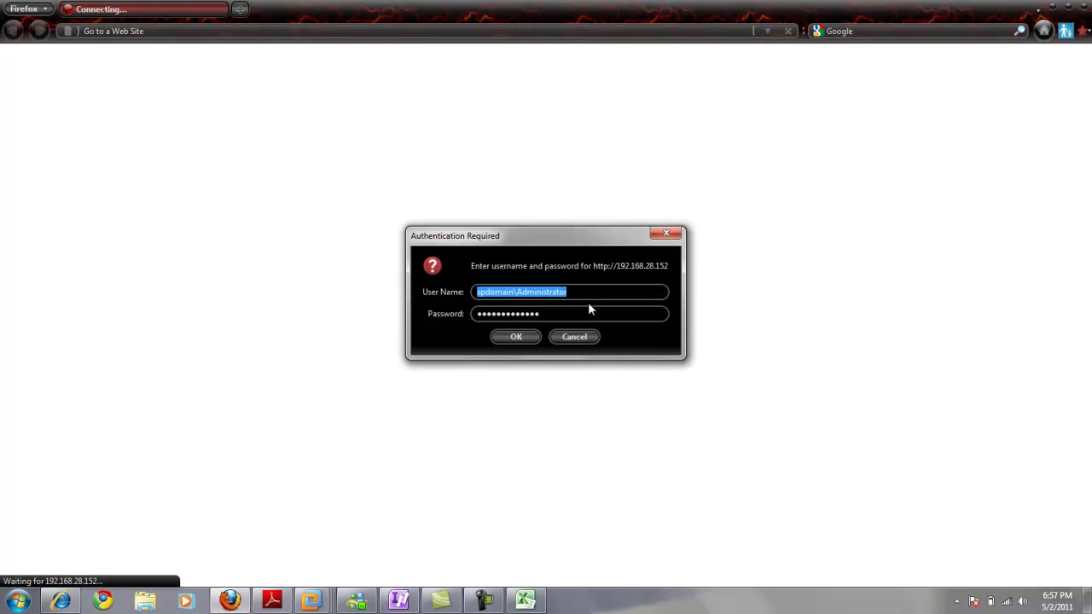
Sign in with the prefilled credentials to view the published workbook in Firefox, and close both the browser and Excel
left_click(520, 336)
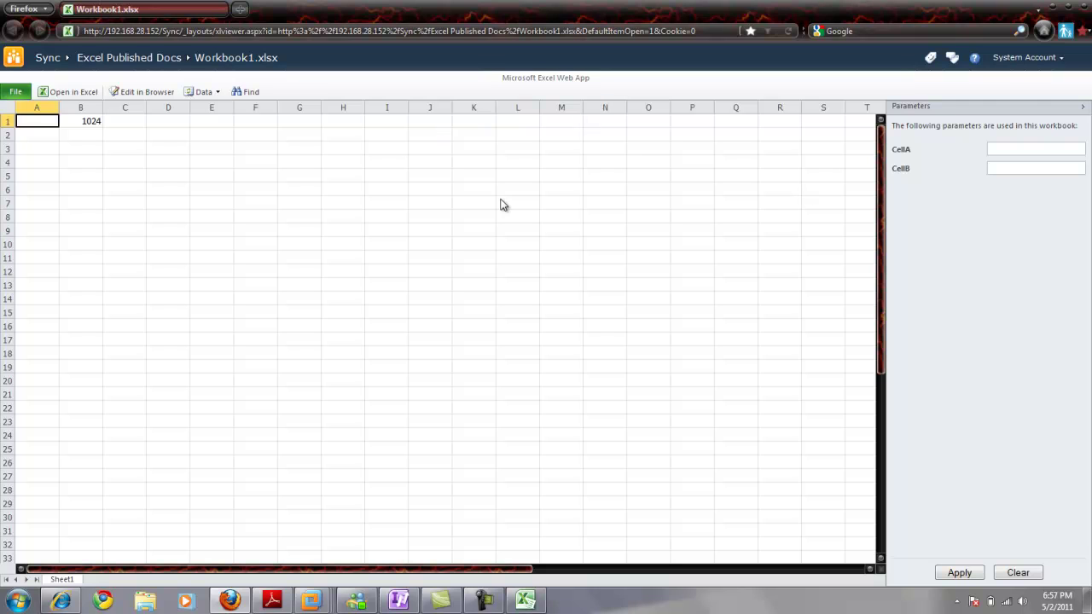
left_click(1086, 7)
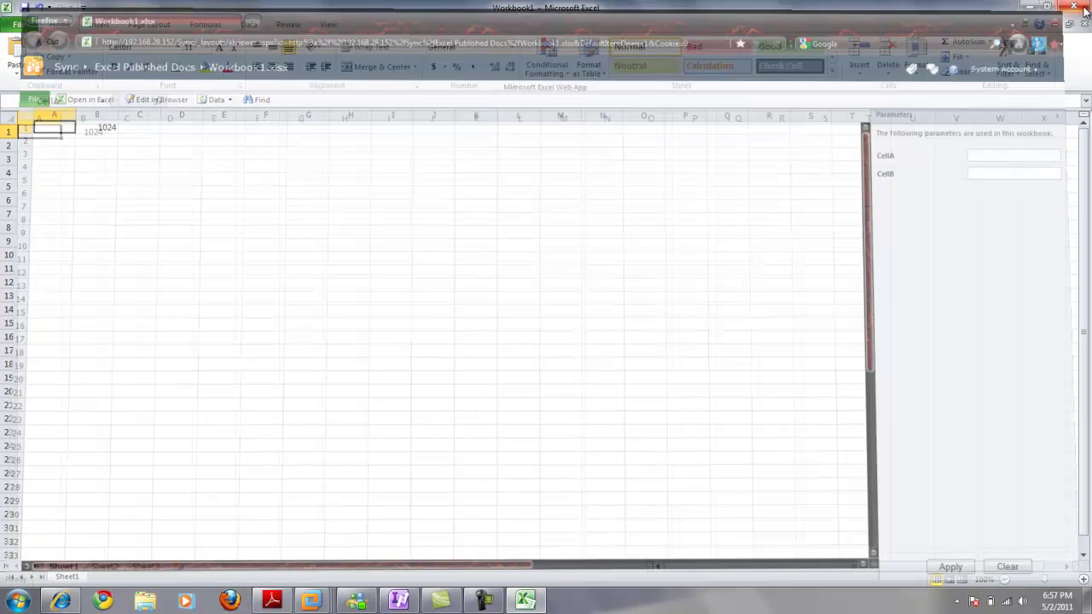
left_click(1072, 6)
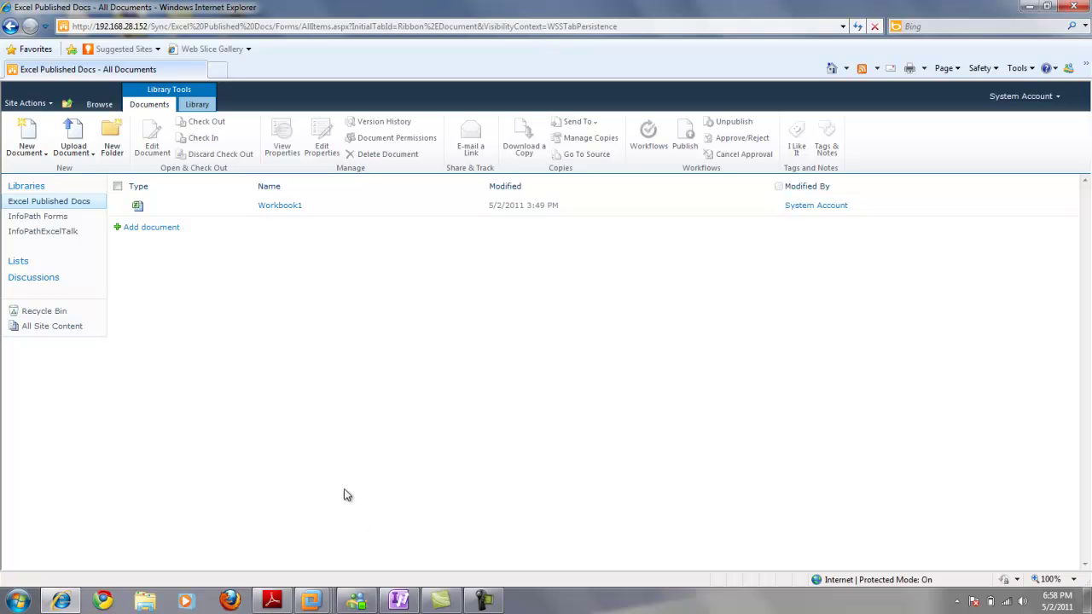
Switch to the TestingAgain1 form in InfoPath and check the default values in the FieldNameA and FieldNameB properties
left_click(401, 601)
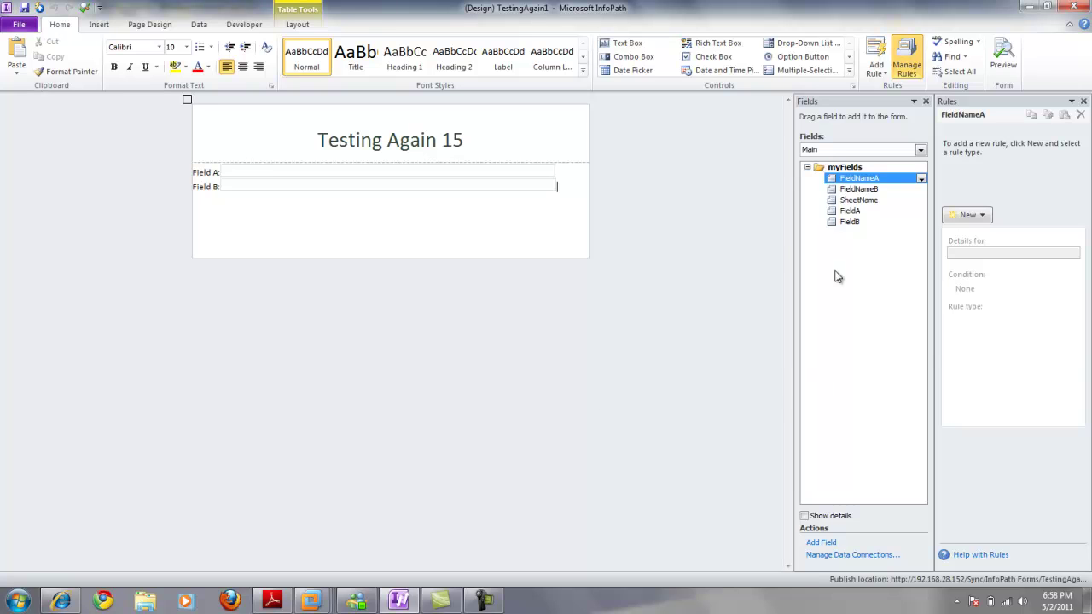
right_click(864, 183)
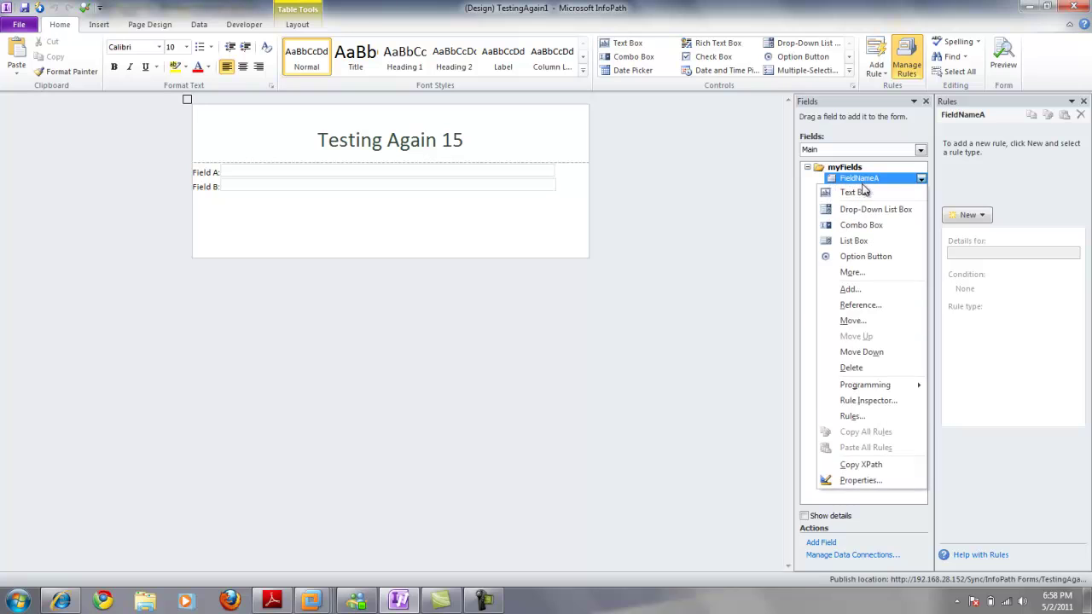
left_click(857, 489)
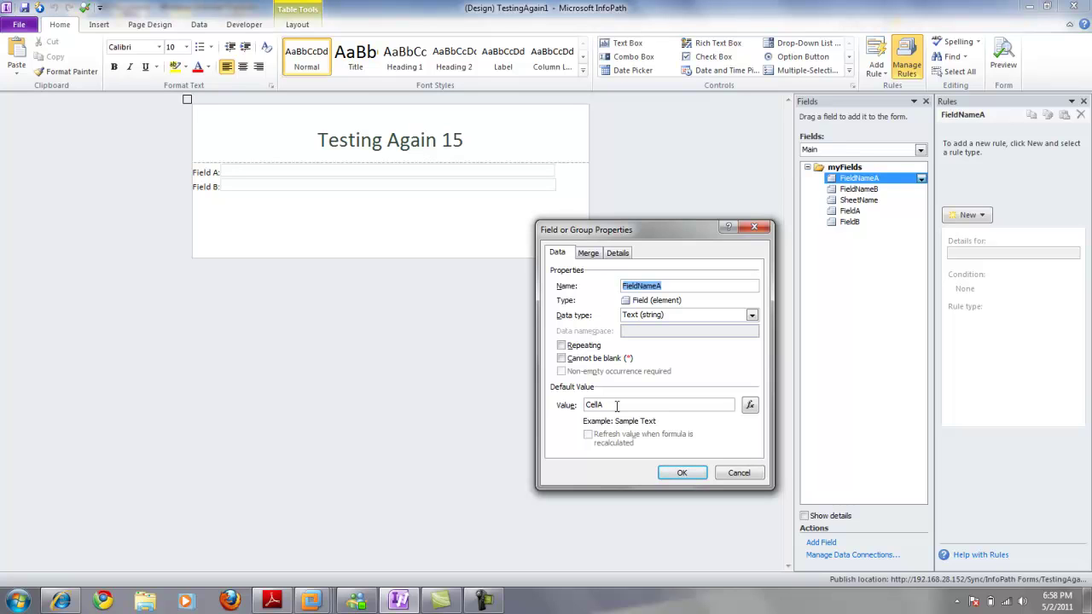
left_click(730, 475)
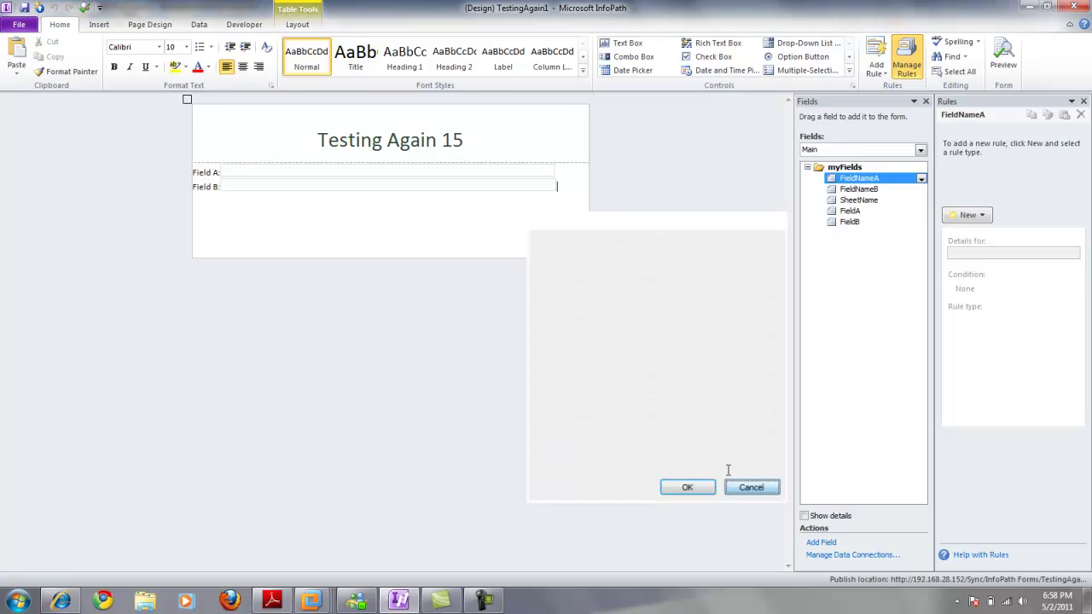
left_click(854, 192)
right_click(854, 195)
left_click(846, 504)
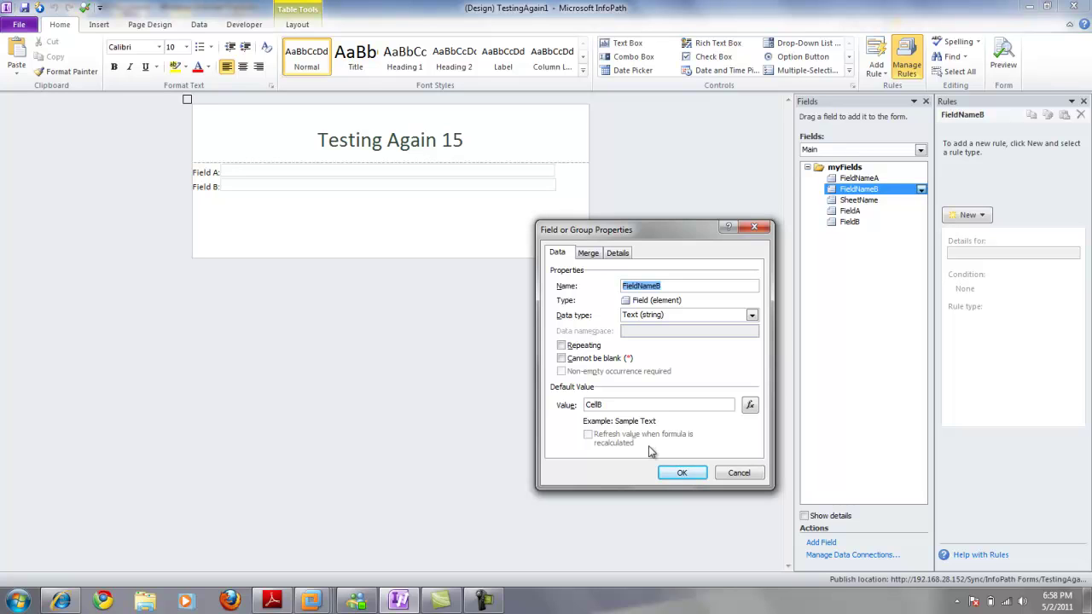
left_click(731, 472)
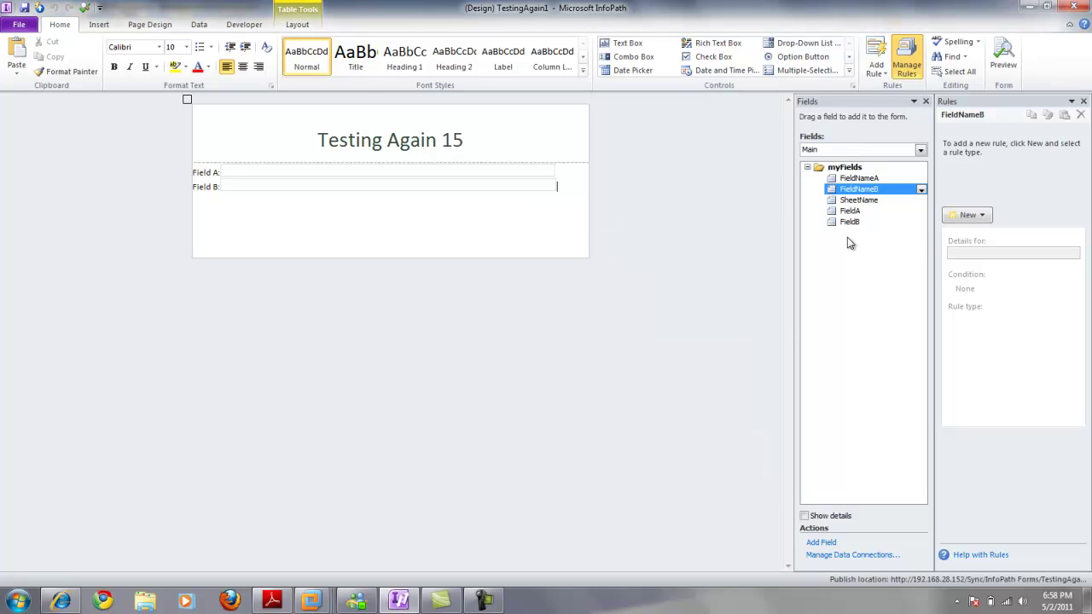
Check the default value in the SheetName field's properties and leave them without changes
left_click(850, 202)
right_click(851, 201)
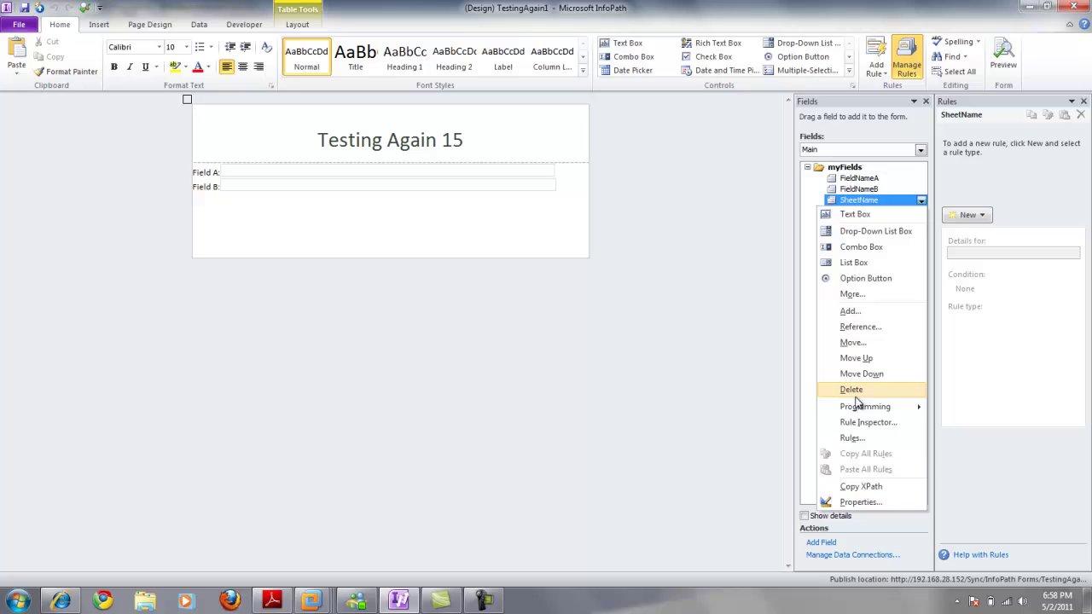
left_click(864, 505)
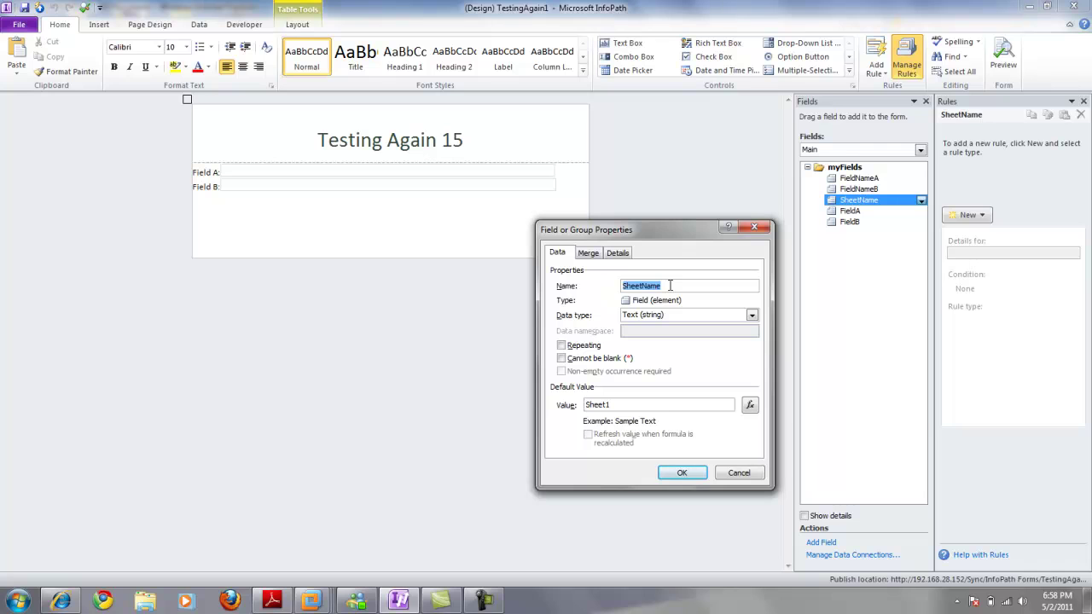
left_click(626, 404)
left_click(733, 469)
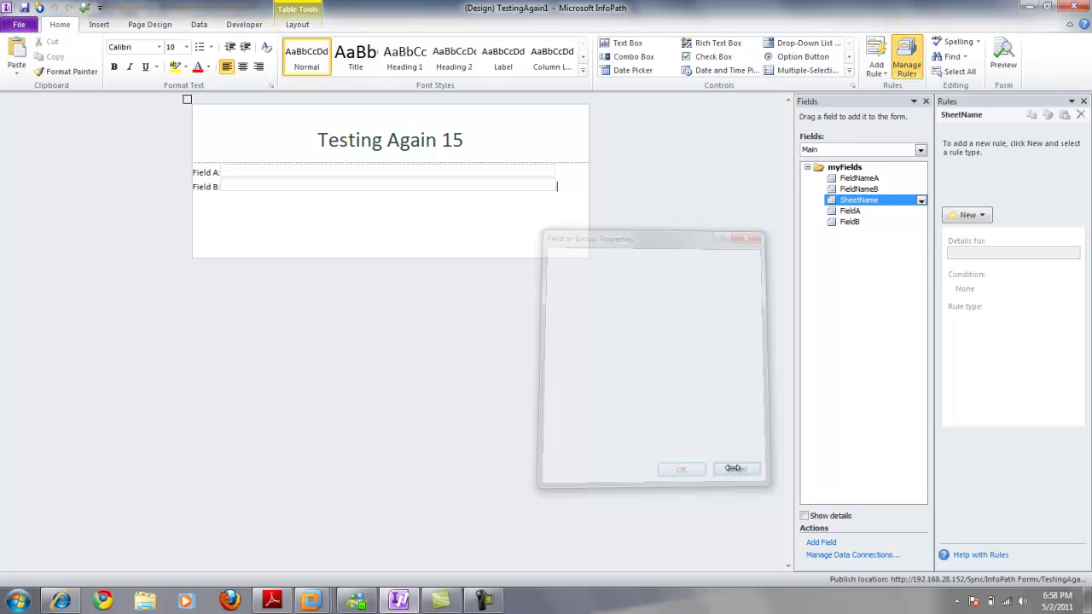
Compare the rules attached to FieldA and FieldB, in the field list and on the form's controls
left_click(850, 211)
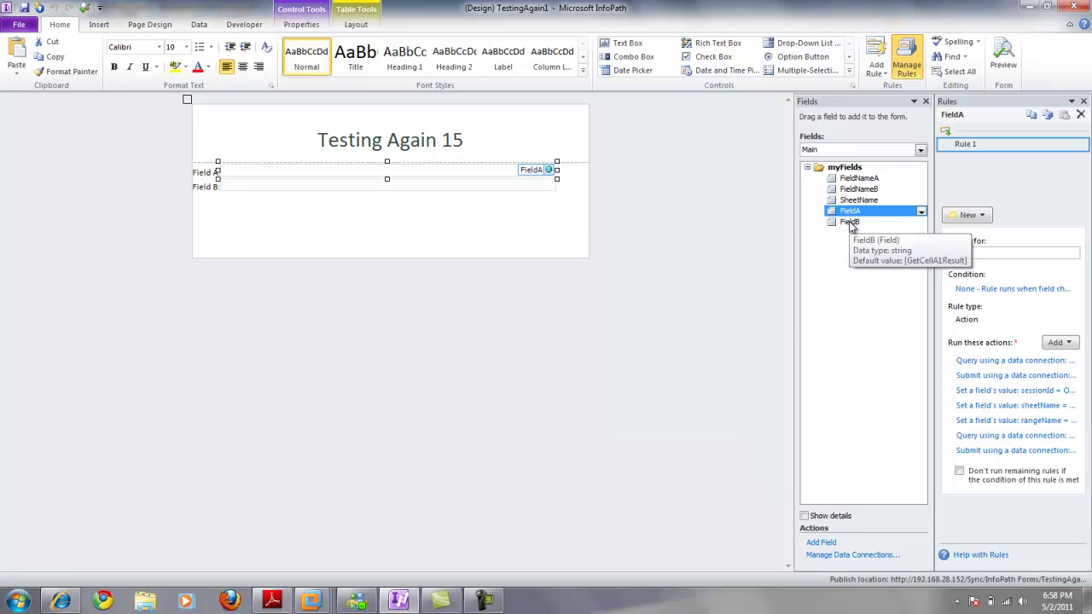
left_click(849, 222)
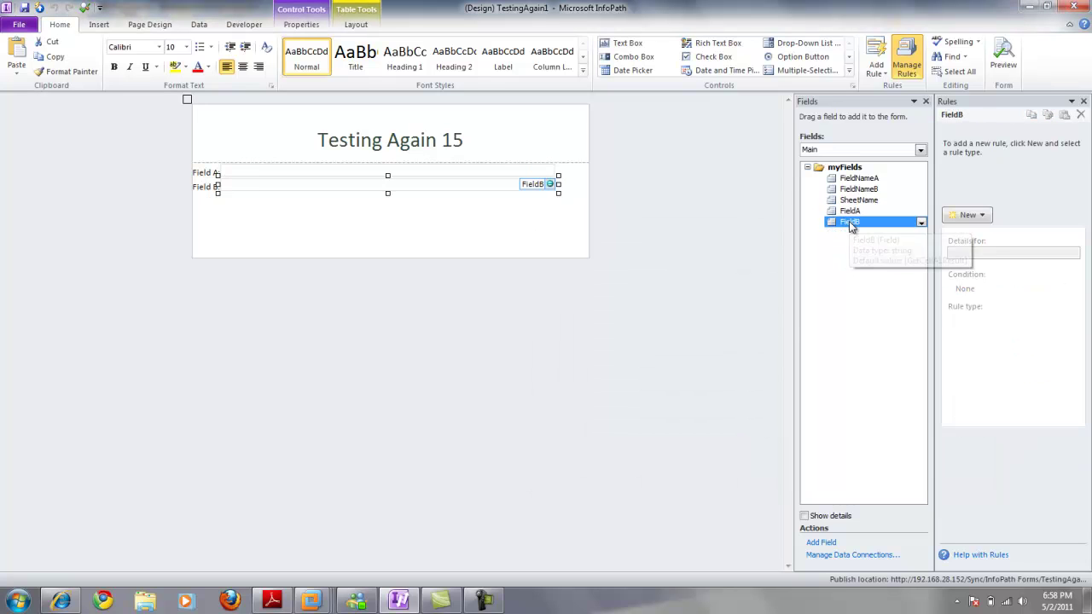
left_click(483, 169)
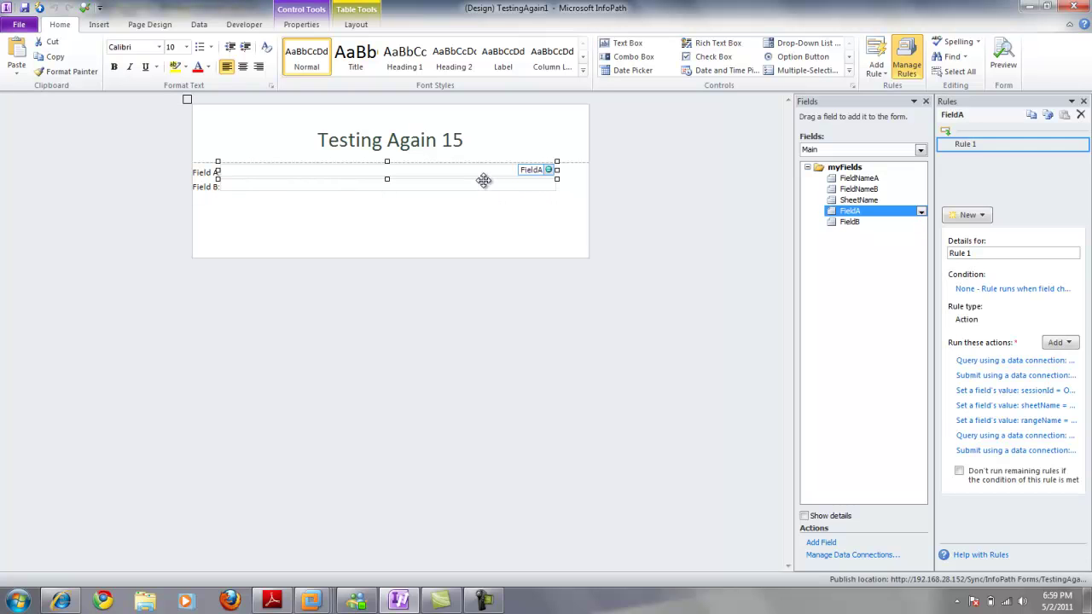
left_click(483, 186)
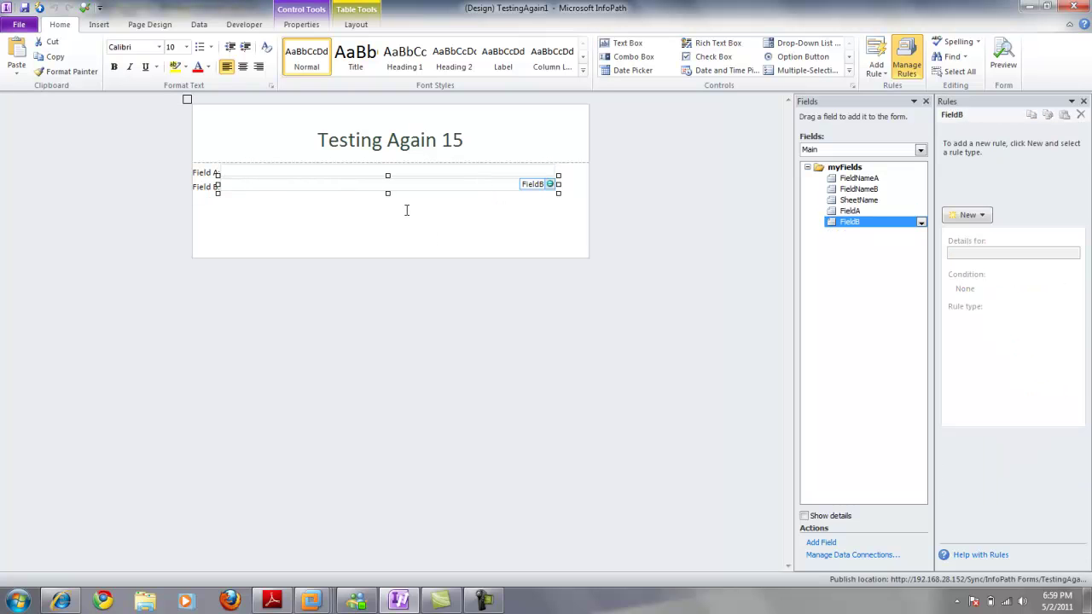
left_click_drag(247, 164, 247, 166)
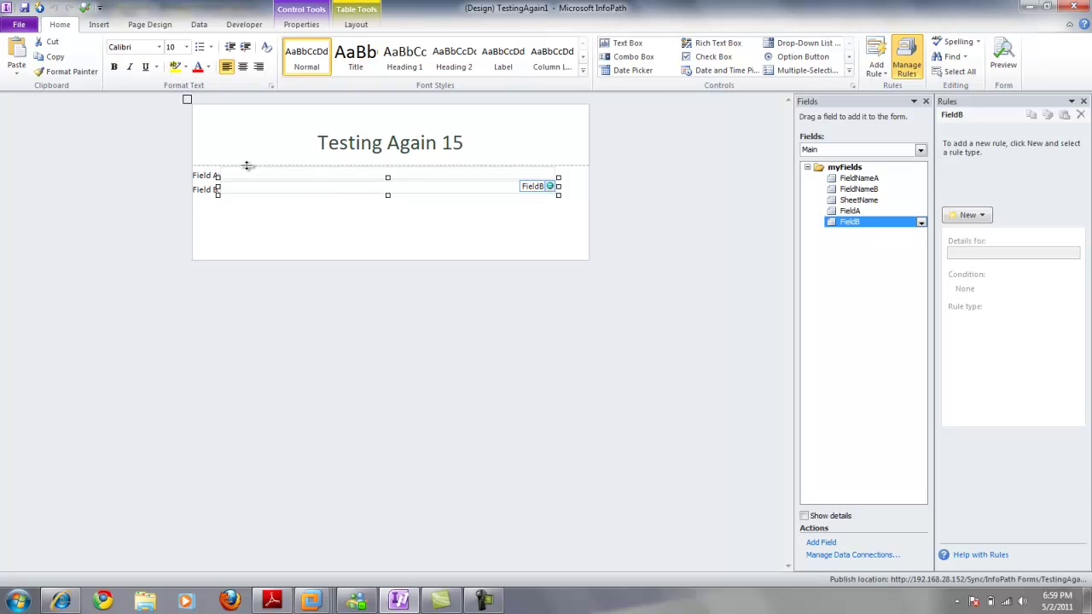
left_click(247, 170)
left_click(248, 191)
Open the form's data connections and bring up the web service parameters of the OpenWorkbook_ForEditing connection
left_click(205, 26)
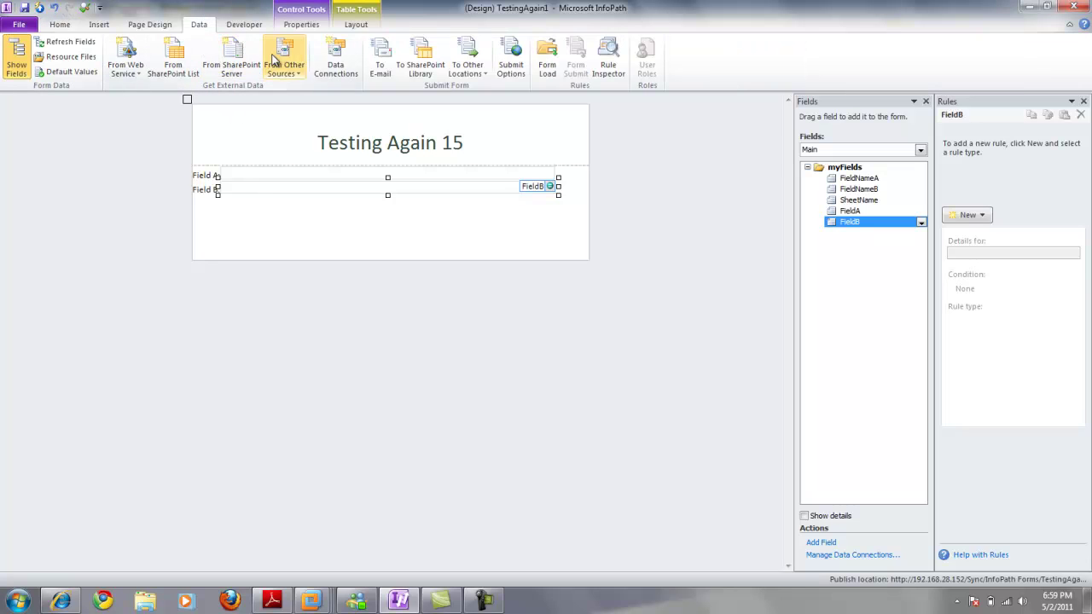
left_click(339, 75)
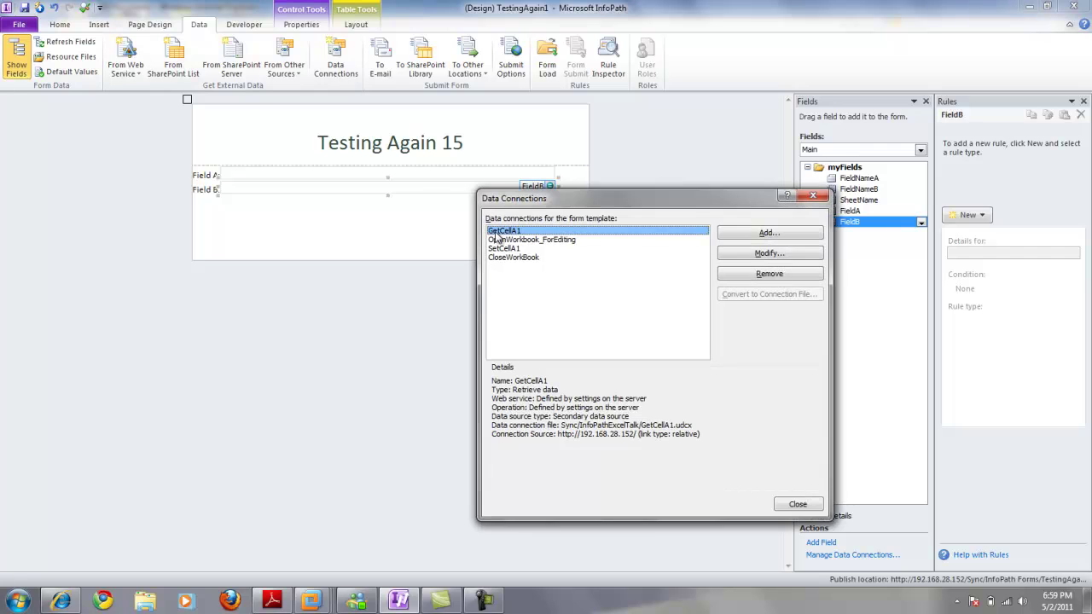
left_click_drag(563, 198, 464, 184)
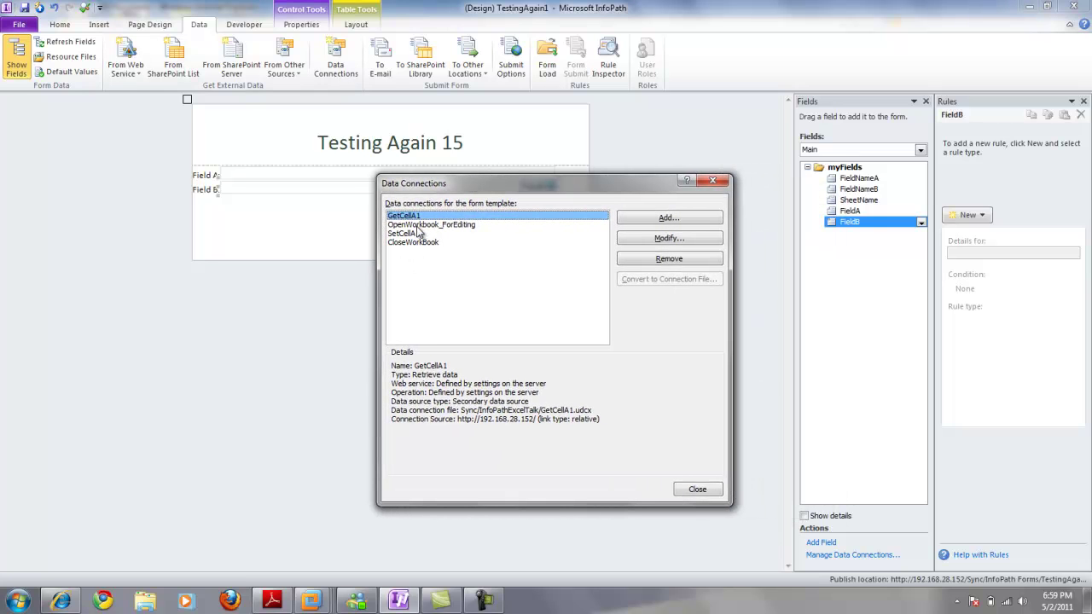
left_click(424, 226)
left_click(653, 240)
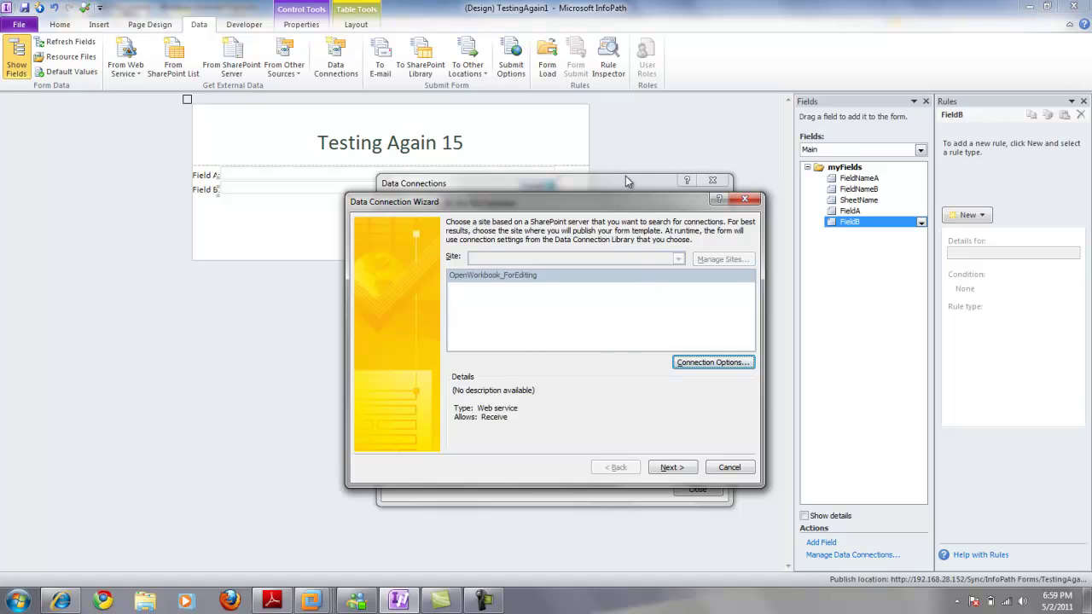
left_click_drag(623, 202, 614, 198)
left_click(655, 464)
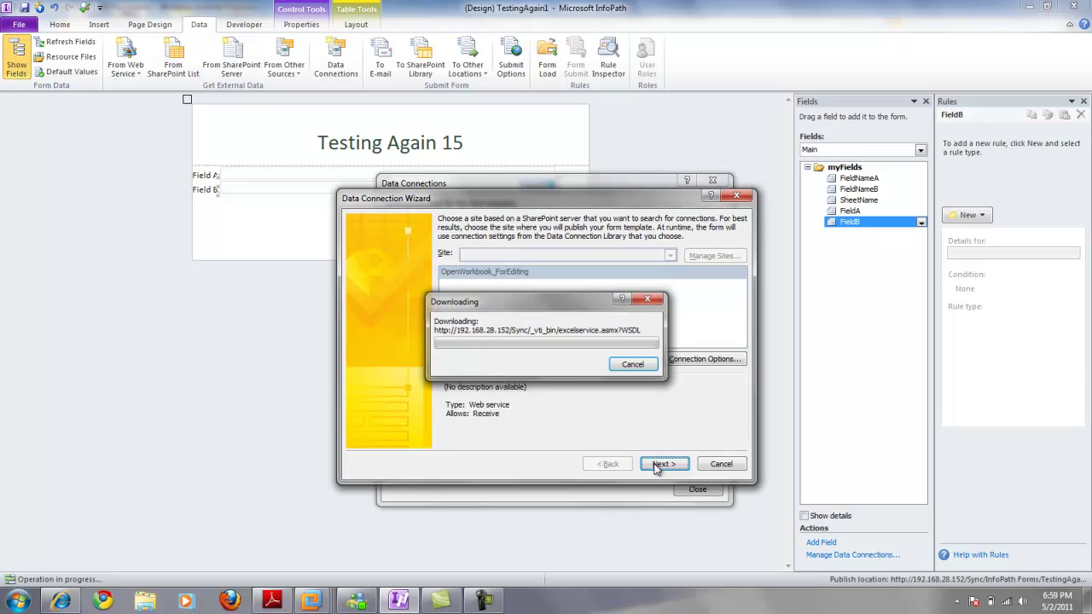
left_click(629, 468)
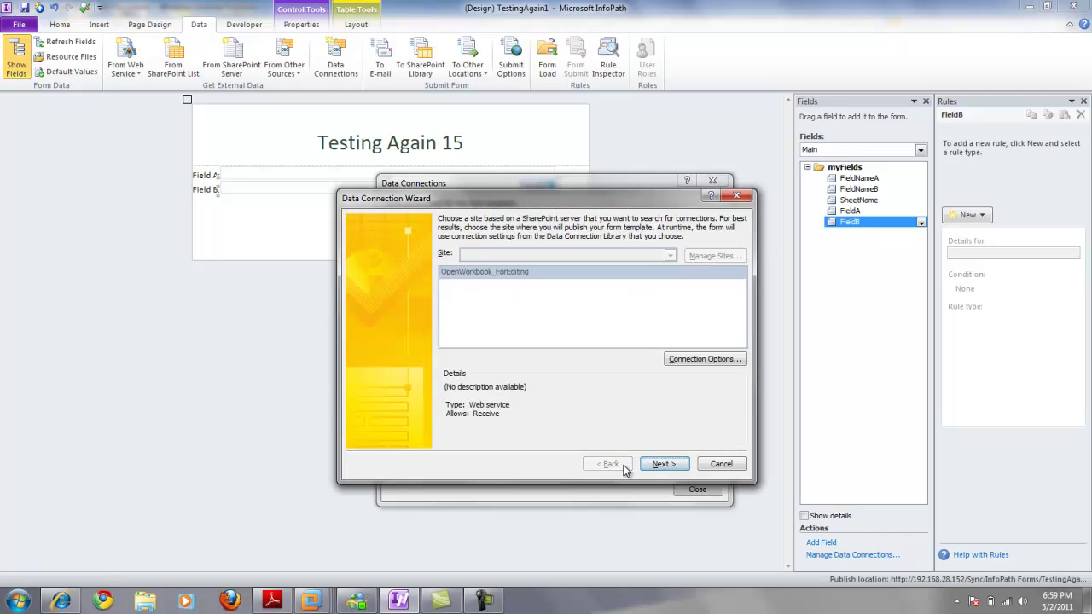
left_click(660, 466)
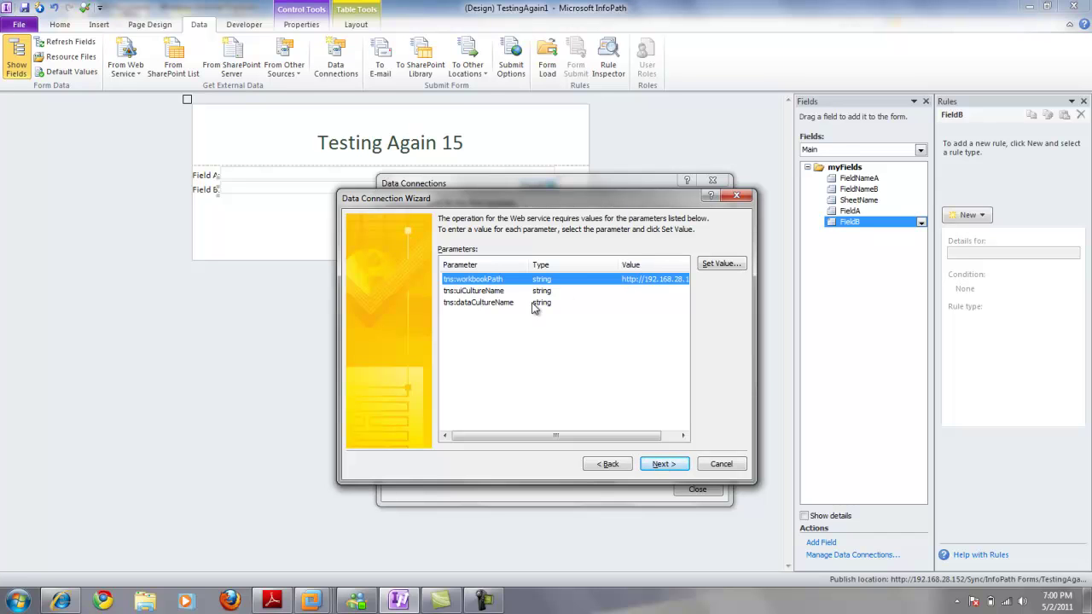
left_click_drag(492, 196, 470, 238)
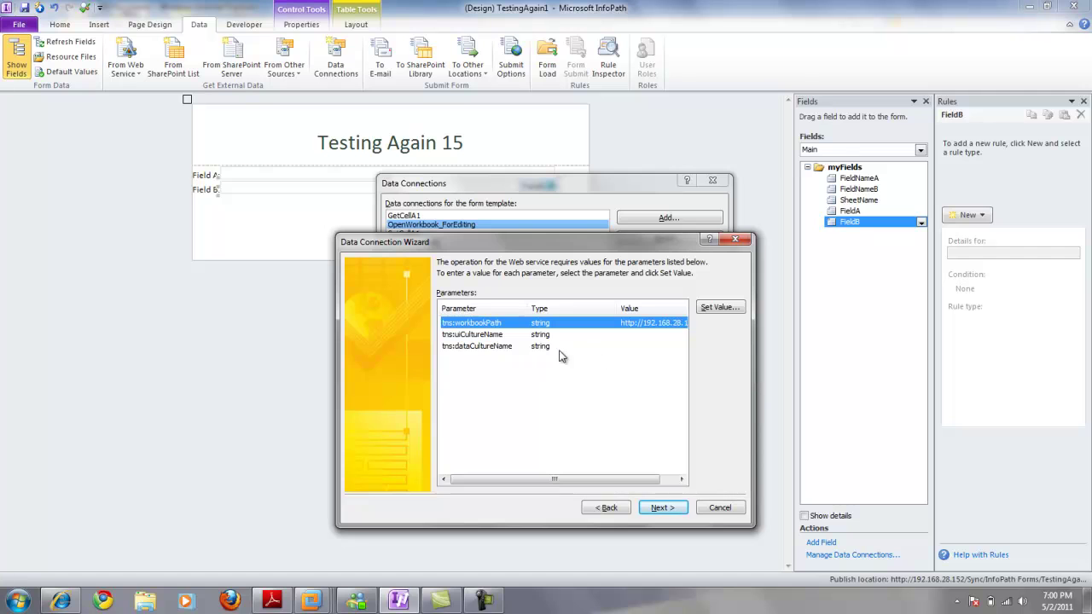
Inspect the workbookPath parameter's sample value and close its details without changes
left_click(719, 308)
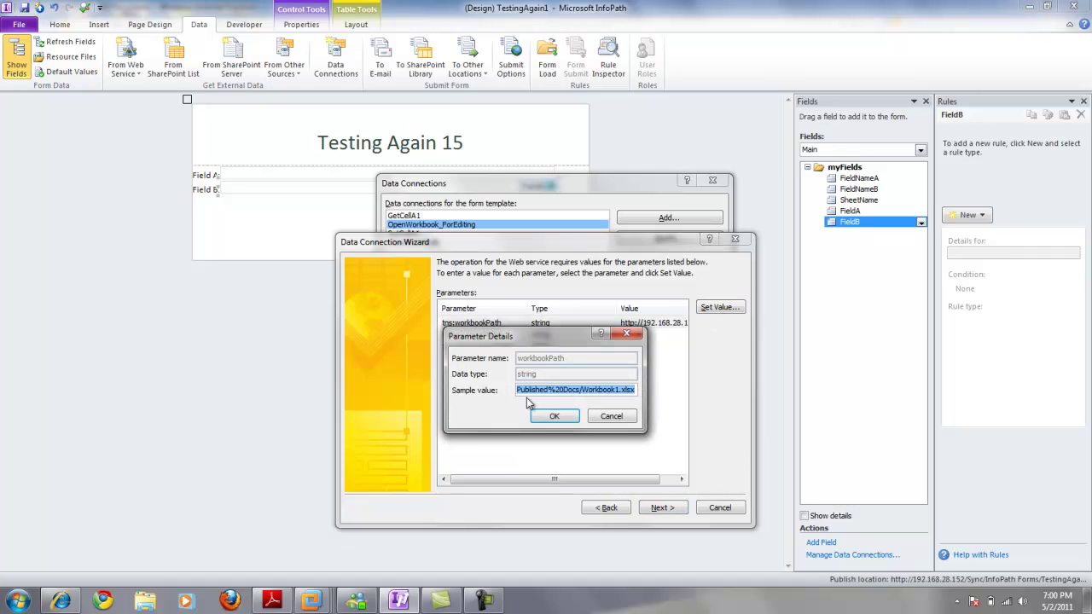
key("ctrl+v")
left_click_drag(530, 390, 671, 405)
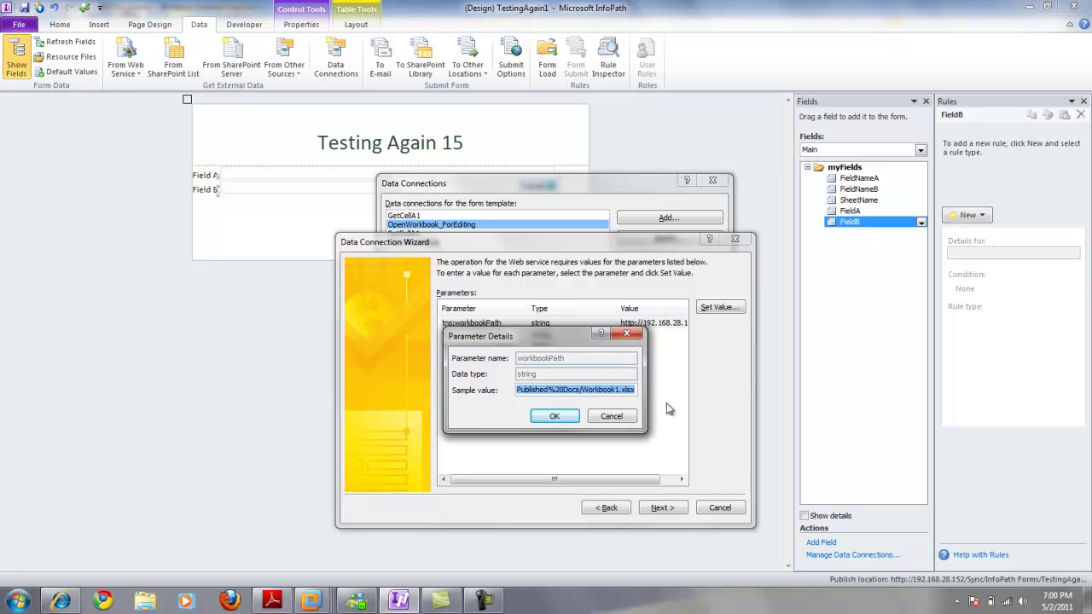
left_click(603, 390)
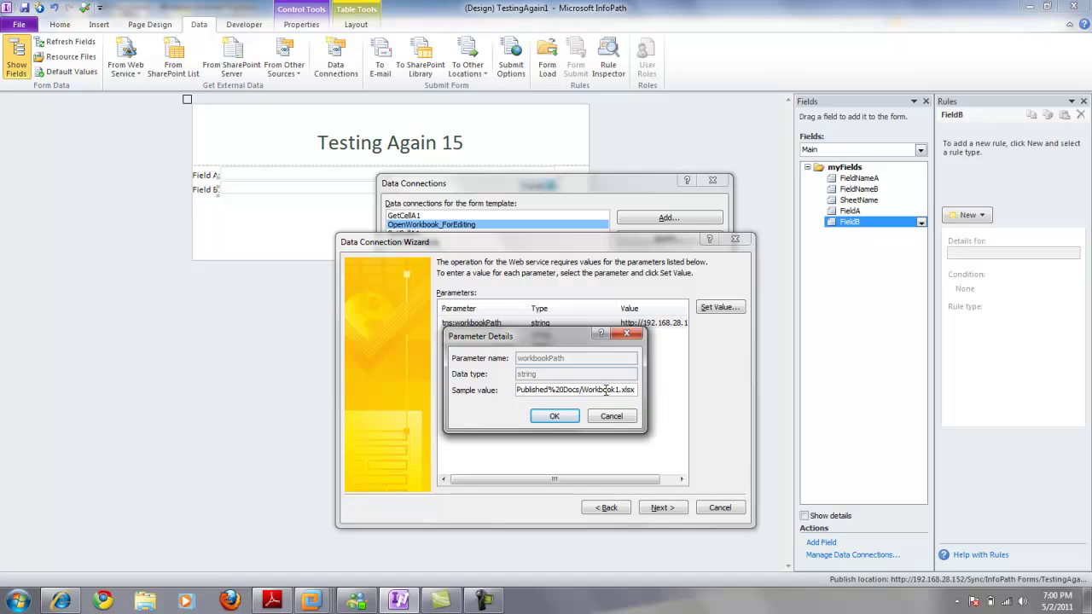
left_click(619, 416)
Review the offline storage and automatic retrieval settings of OpenWorkbook_ForEditing, and cancel the wizard
left_click(645, 510)
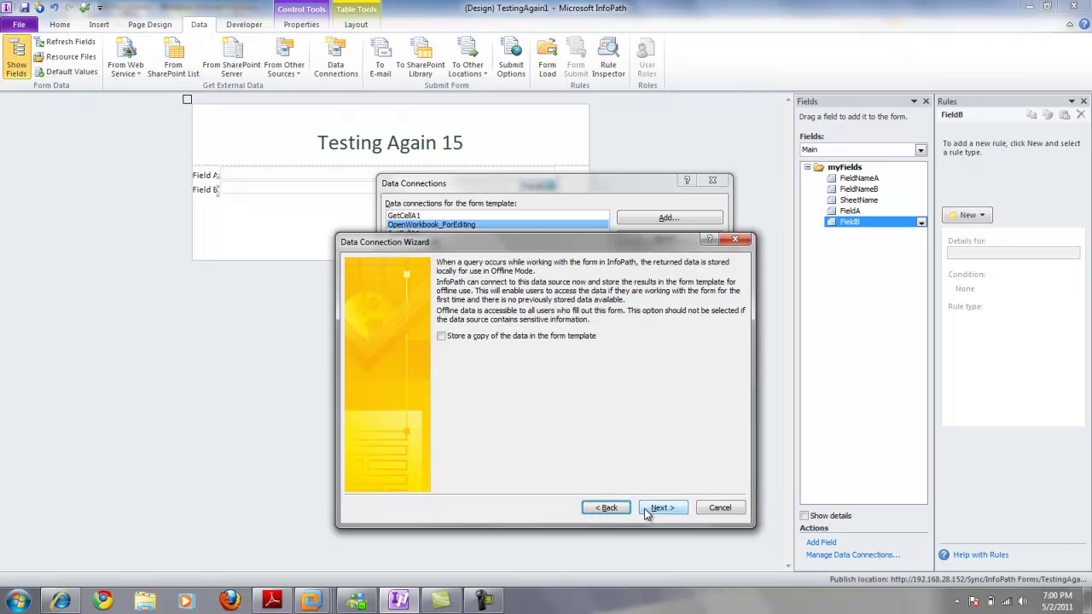
left_click(645, 509)
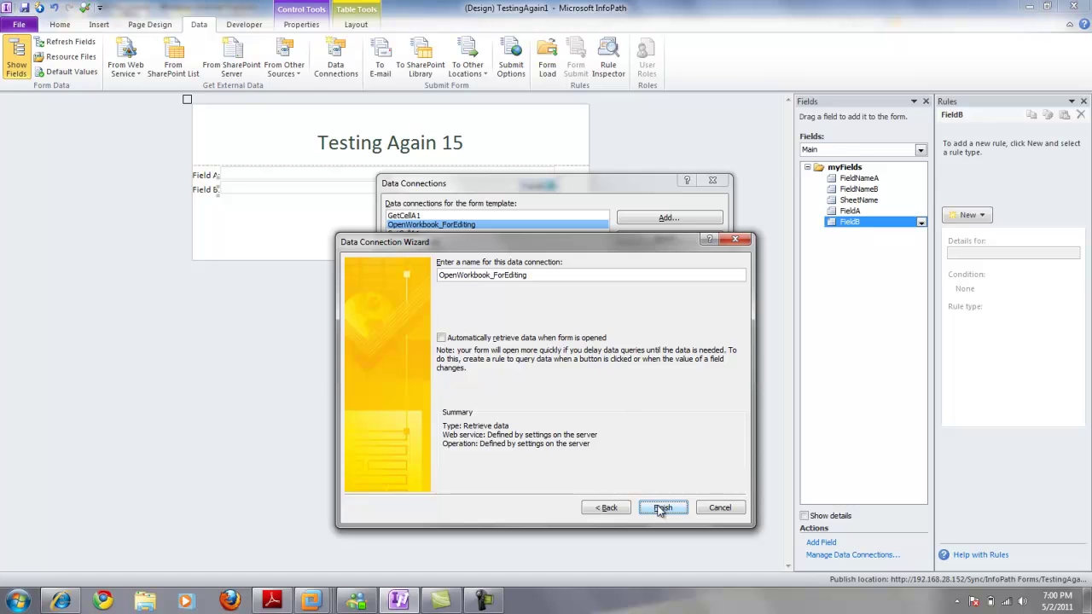
left_click(706, 507)
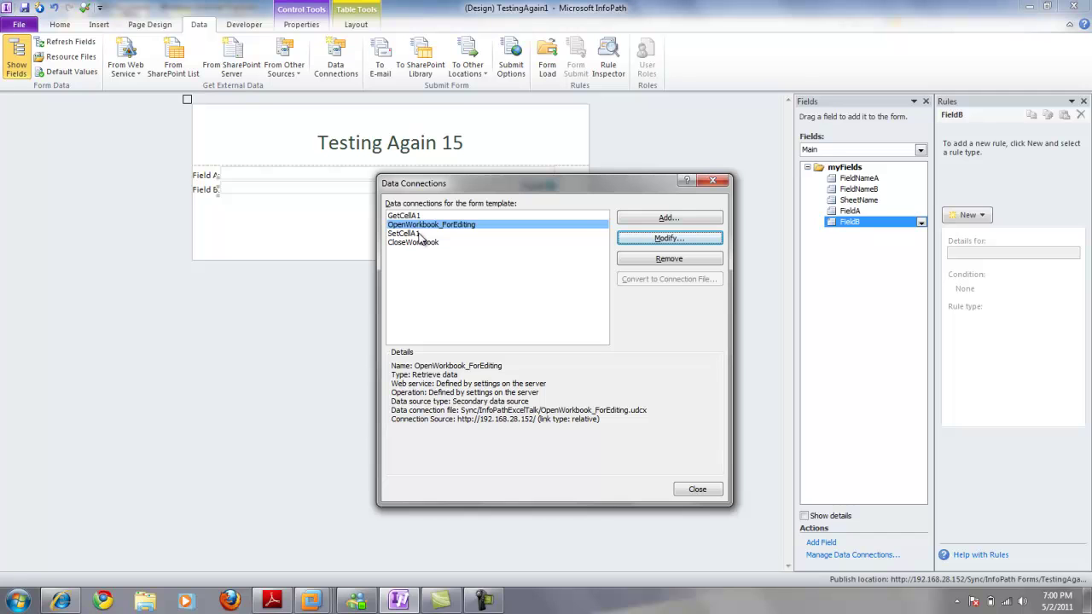
In SetCellA1's submit parameters, locate OpenWorkbookForEditingResult in the OpenWorkbook_ForEditing secondary source as the sessionId field, and cancel the selection
left_click(417, 235)
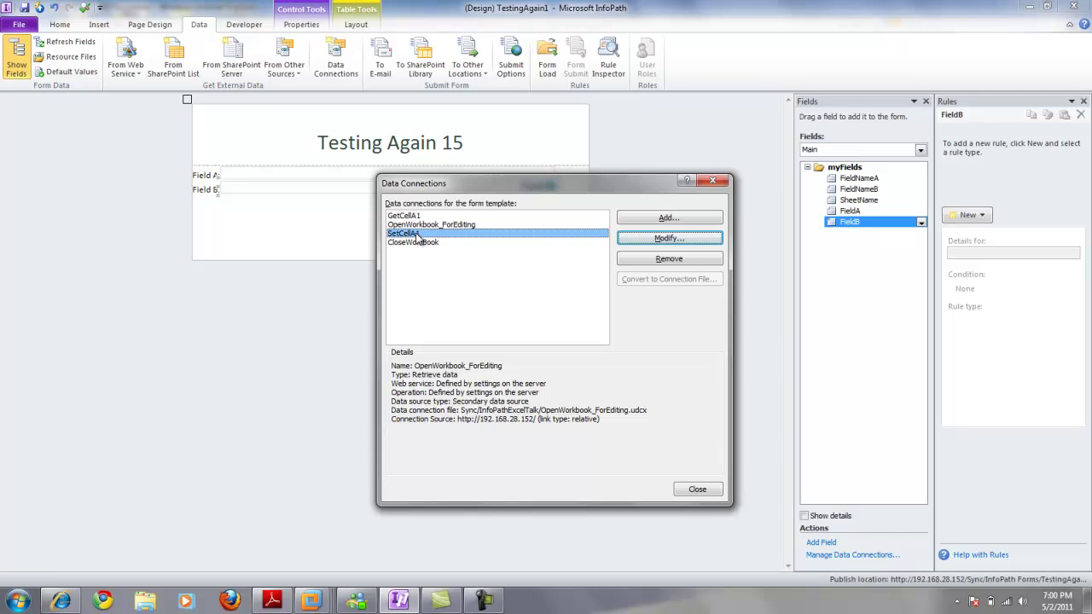
left_click(642, 244)
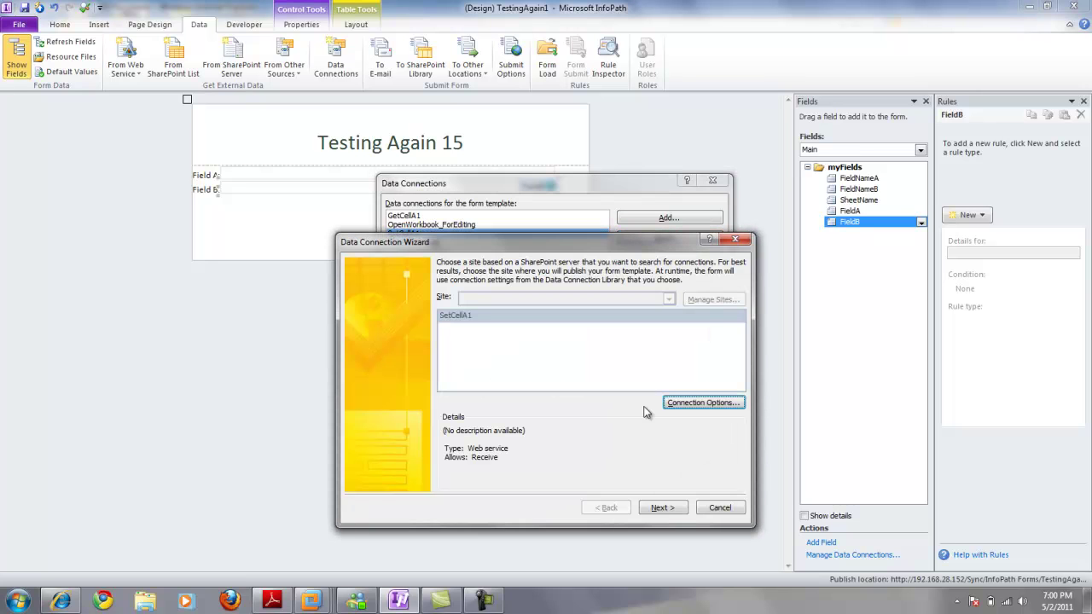
left_click(661, 508)
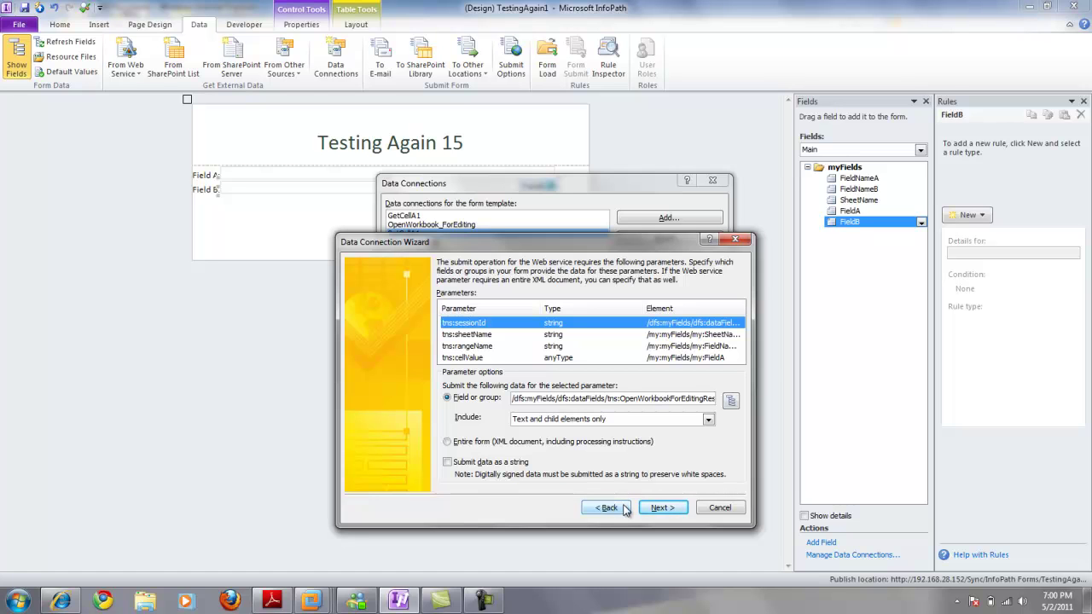
double_click(584, 330)
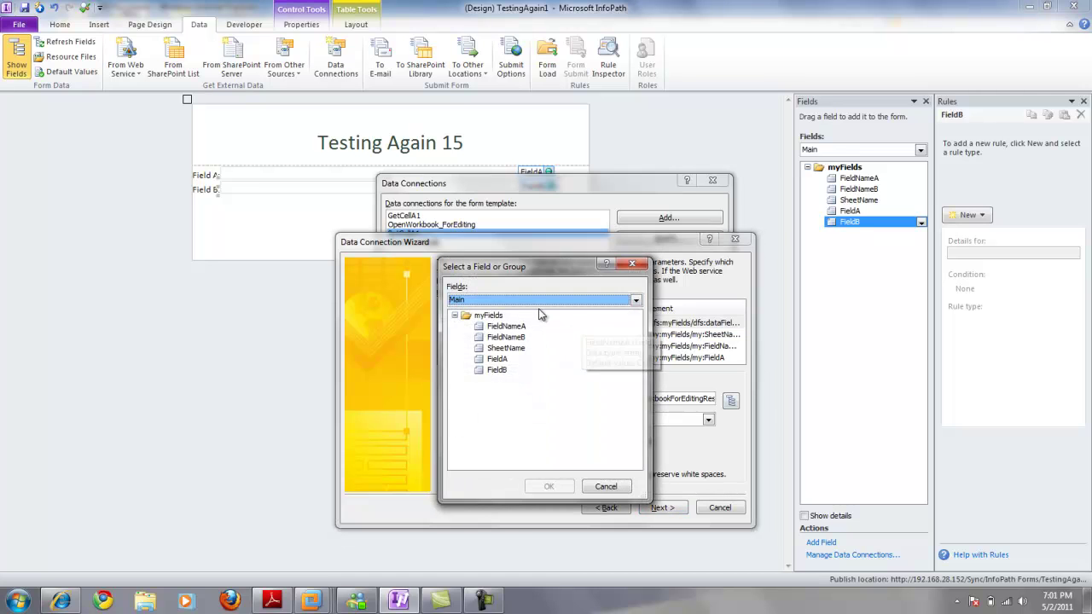
left_click(536, 300)
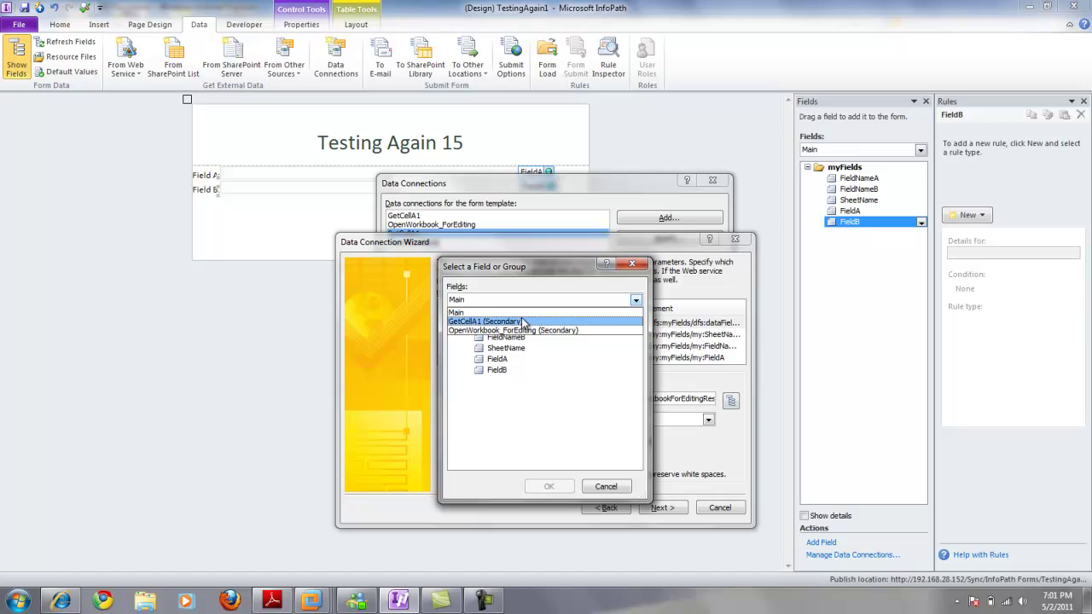
left_click(520, 331)
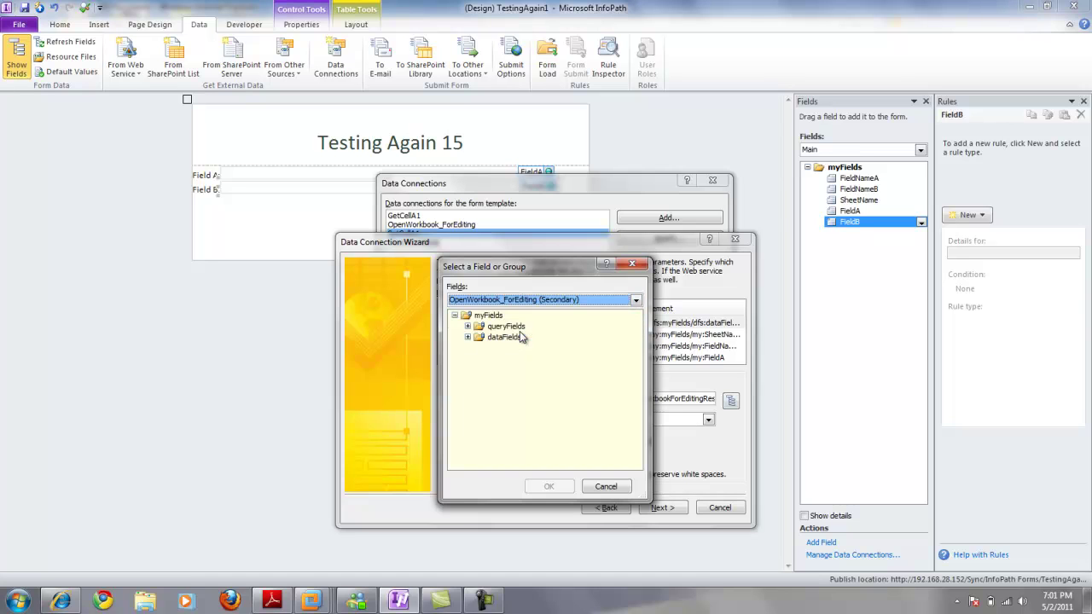
left_click(468, 327)
left_click(468, 349)
left_click(554, 360)
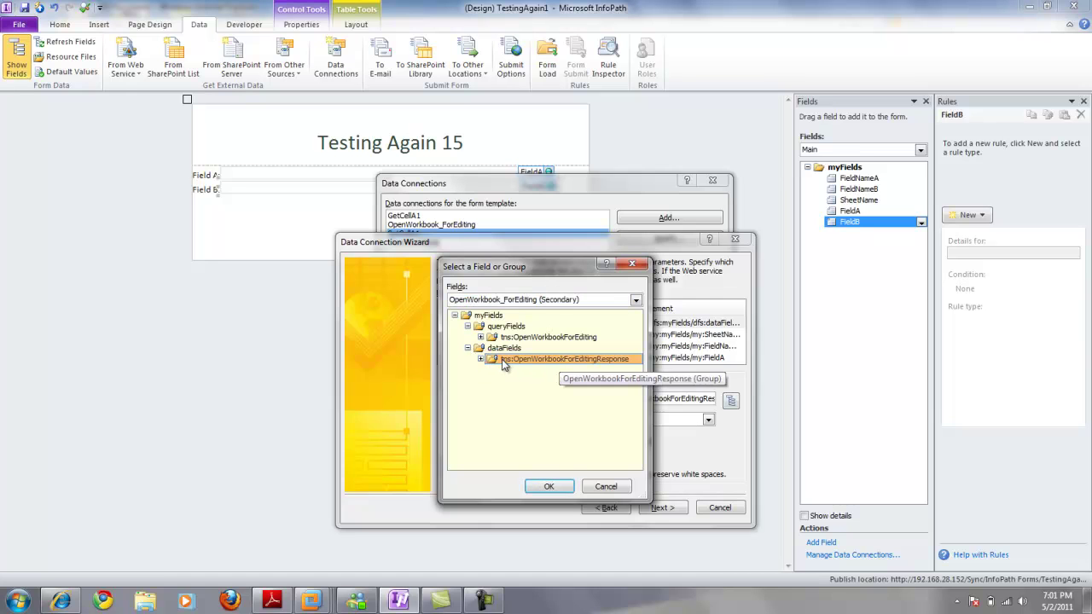
left_click(480, 360)
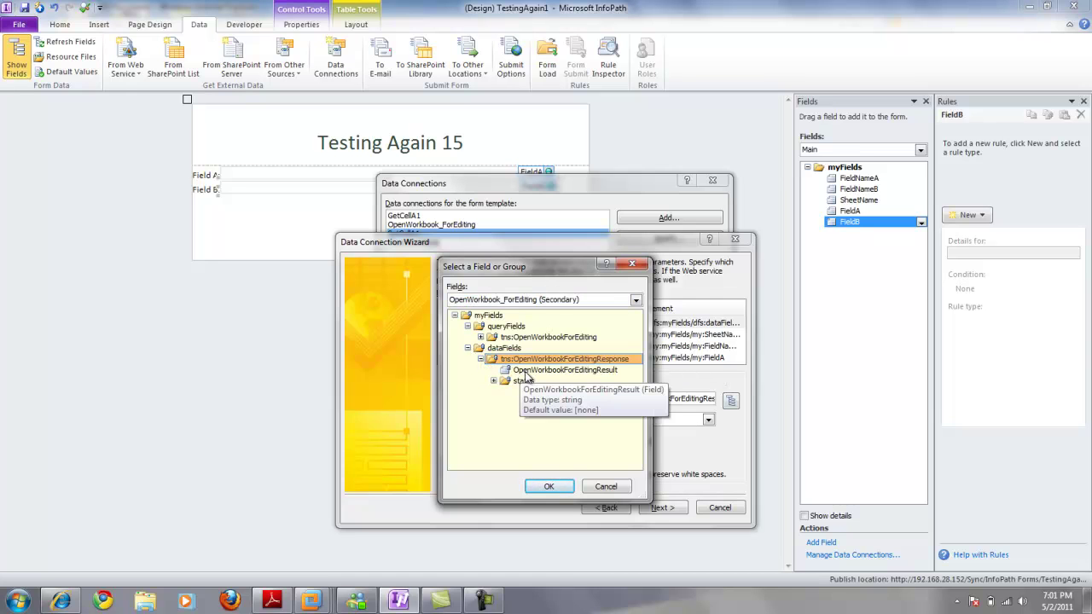
left_click(524, 372)
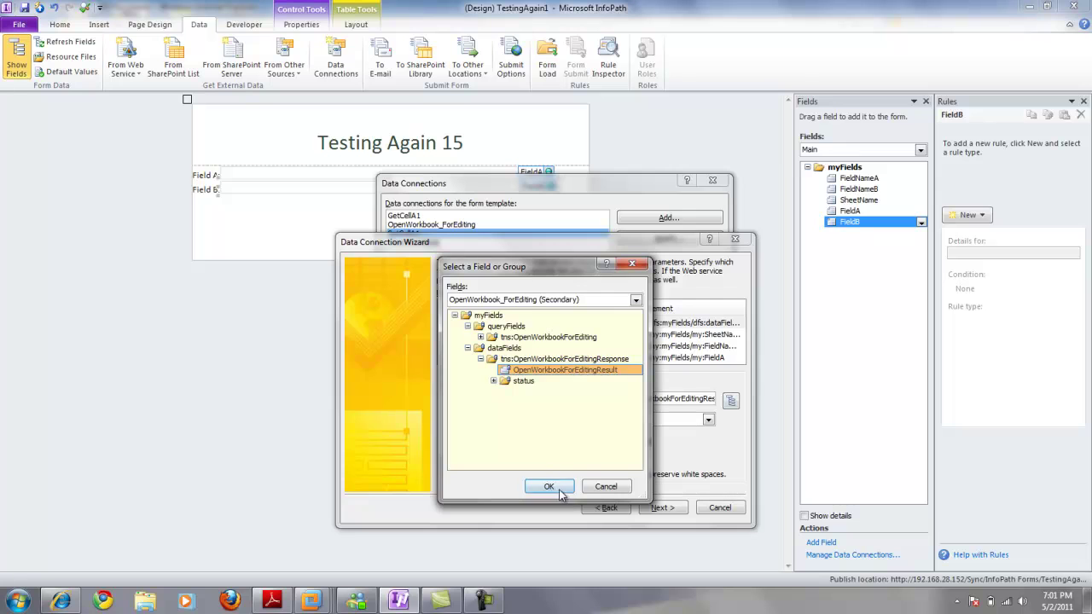
left_click(595, 485)
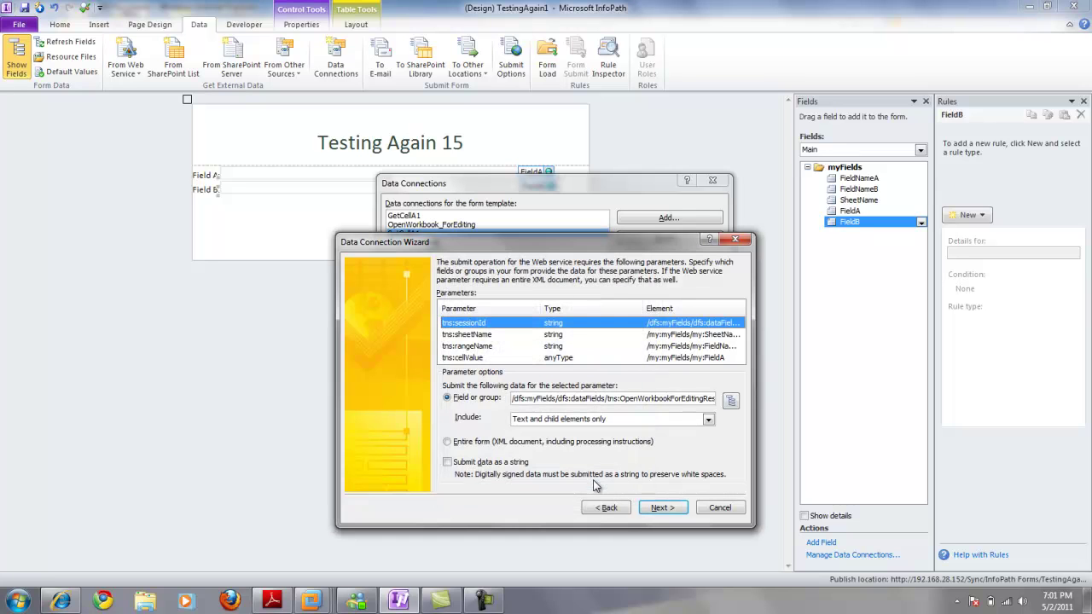
Check the fields mapped to the sessionId, sheetName and cellValue parameters, and cancel the SetCellA1 wizard to return to the data connections list
double_click(633, 398)
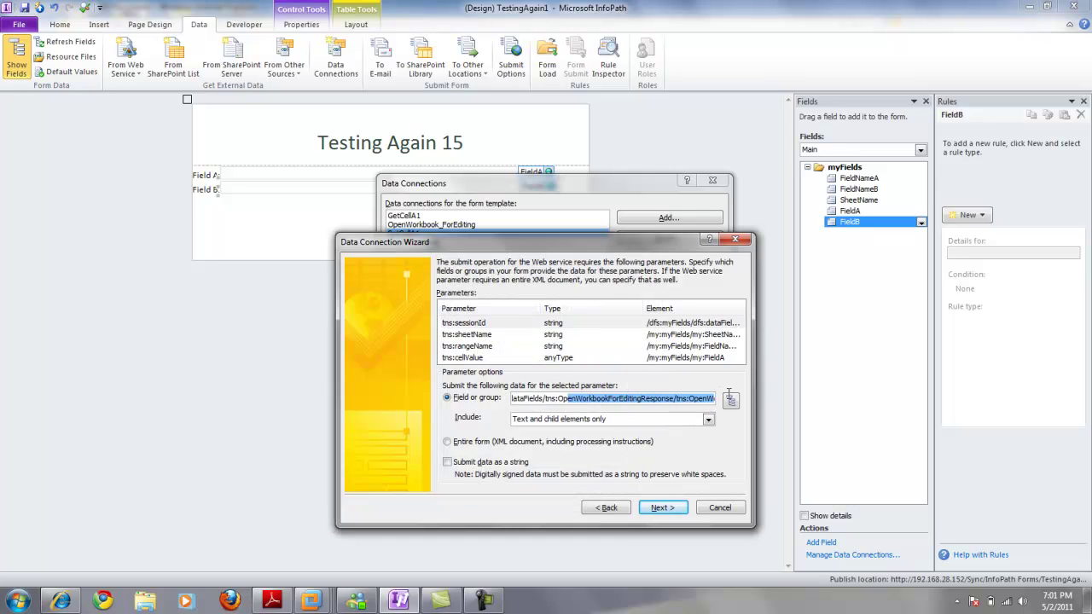
left_click(643, 398)
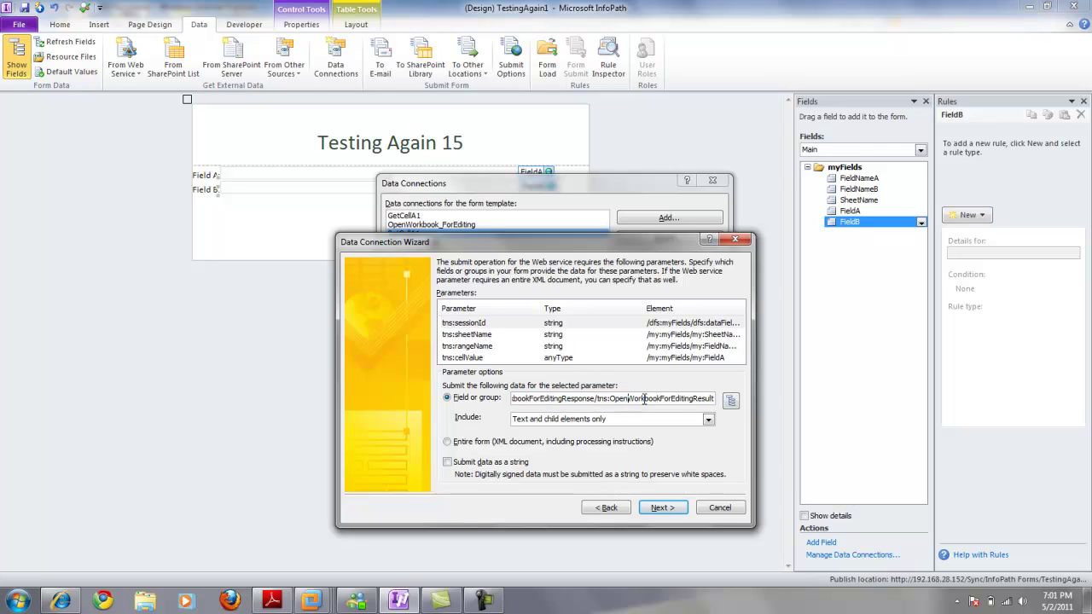
left_click_drag(664, 398, 719, 399)
left_click(573, 338)
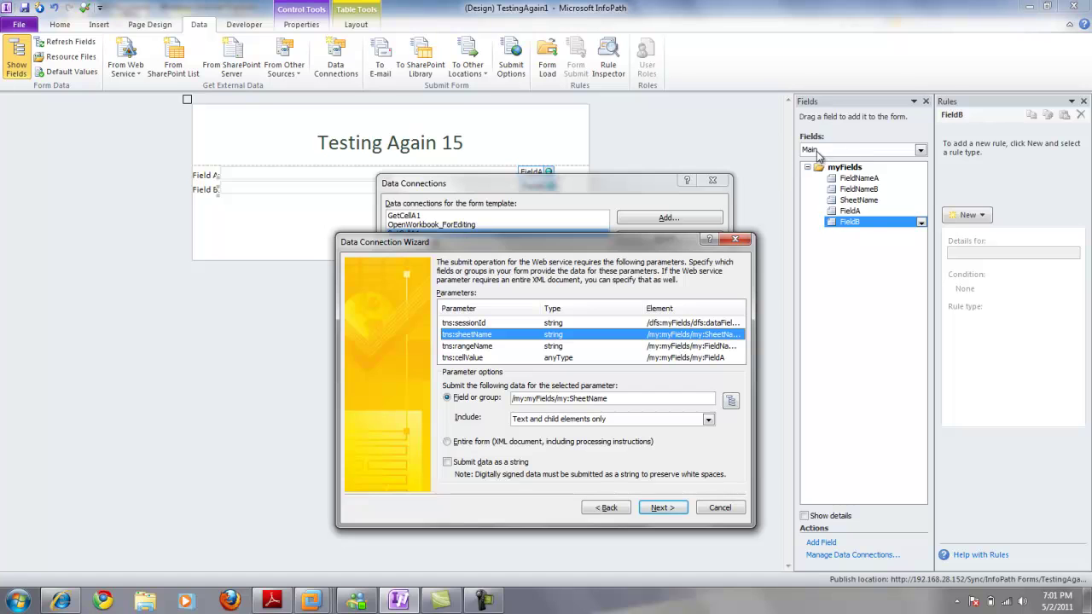
left_click(644, 355)
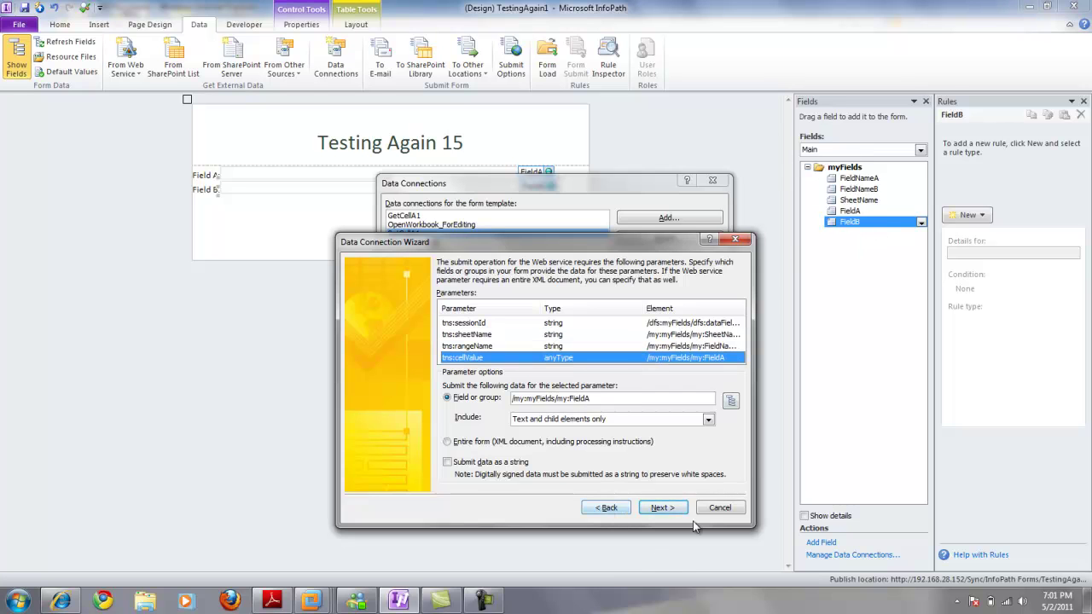
left_click(719, 508)
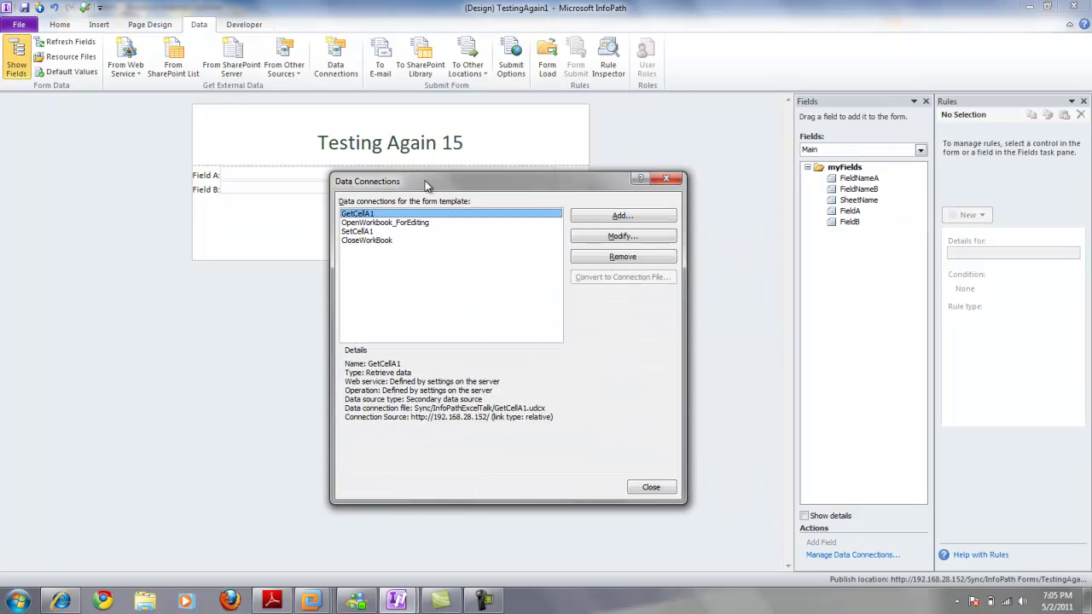
left_click_drag(427, 186, 357, 139)
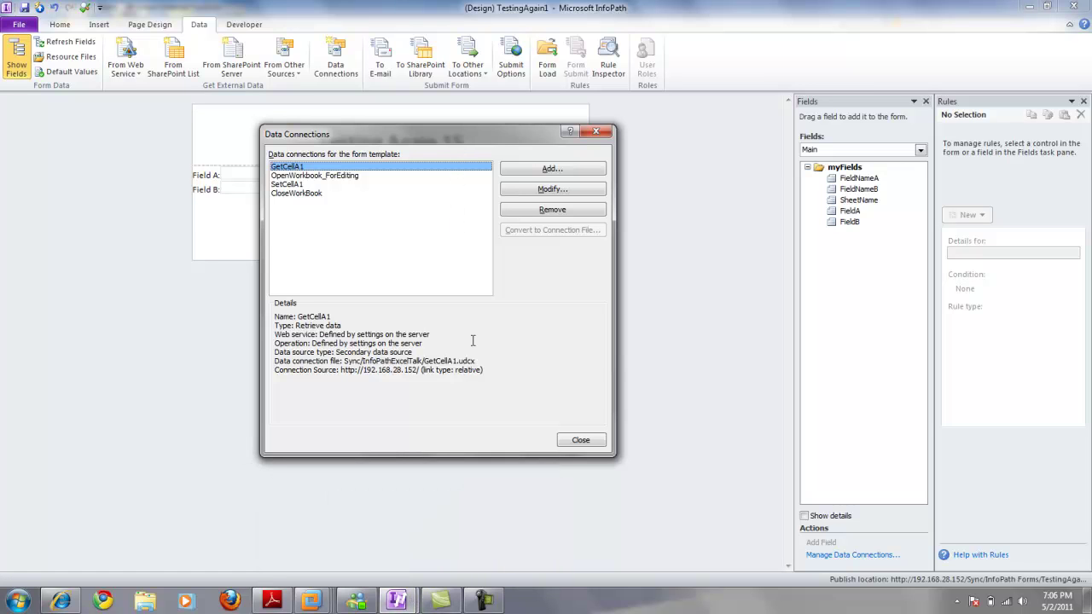
Close the TestingAgain1 form's data connections, switch to the SycTesting form, and list its data connections
mouse_move(397, 600)
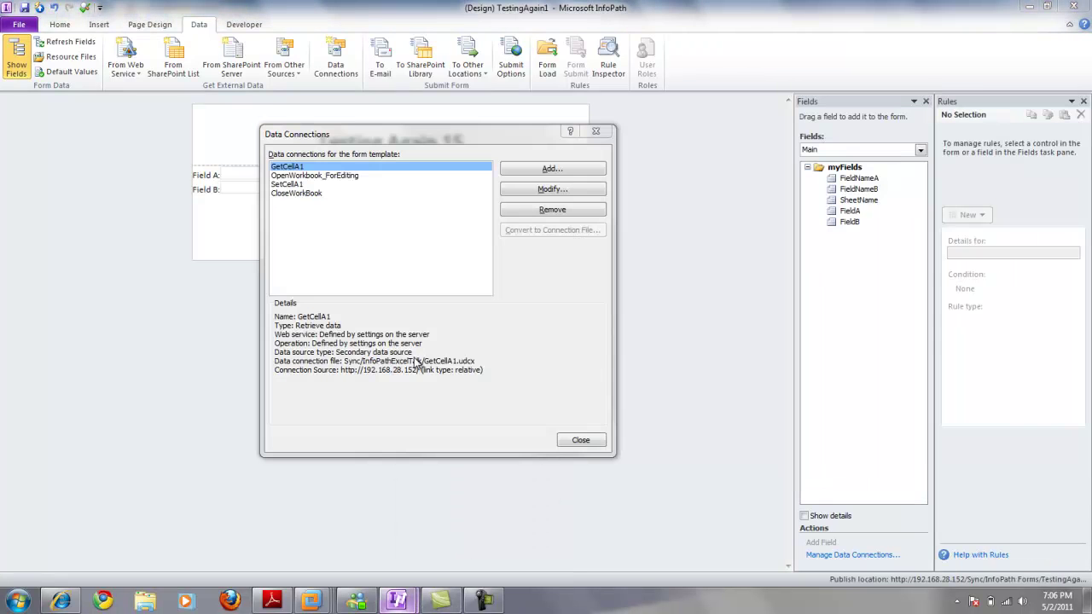
left_click(301, 177)
left_click(580, 441)
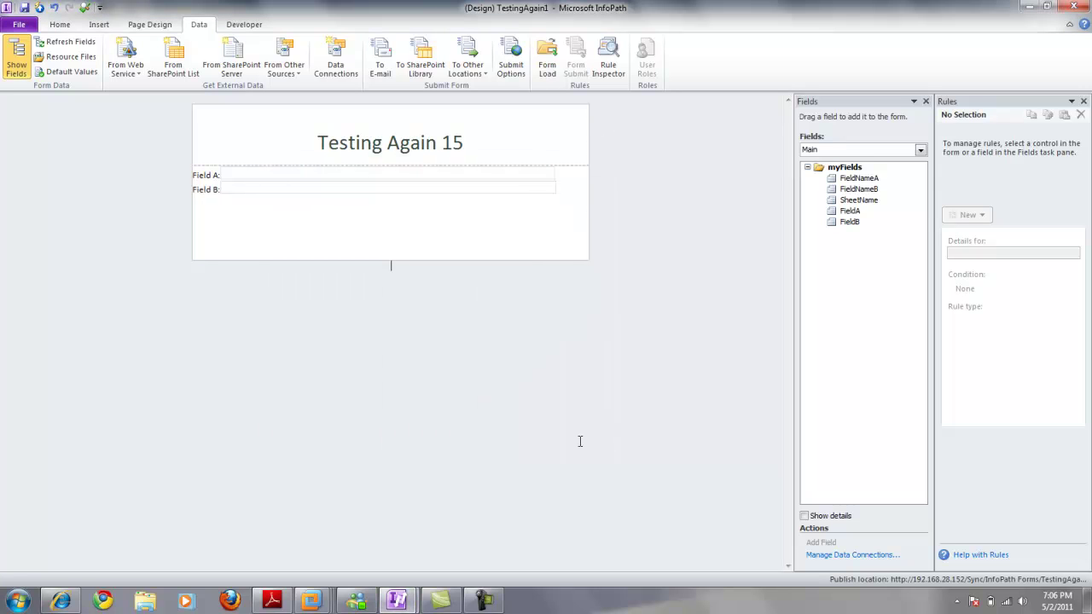
mouse_move(401, 604)
left_click(461, 553)
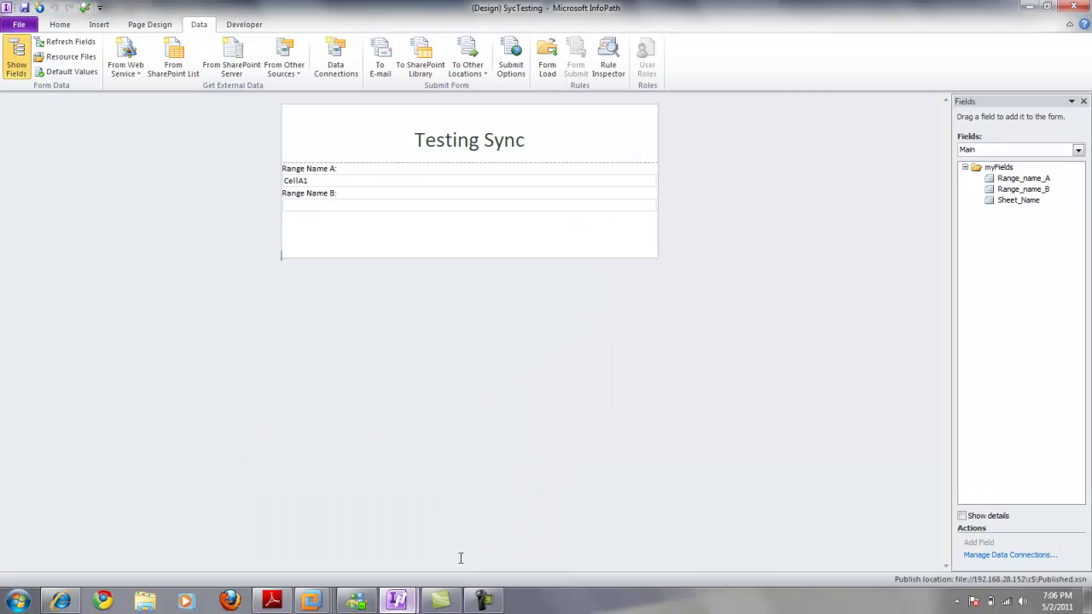
left_click(336, 60)
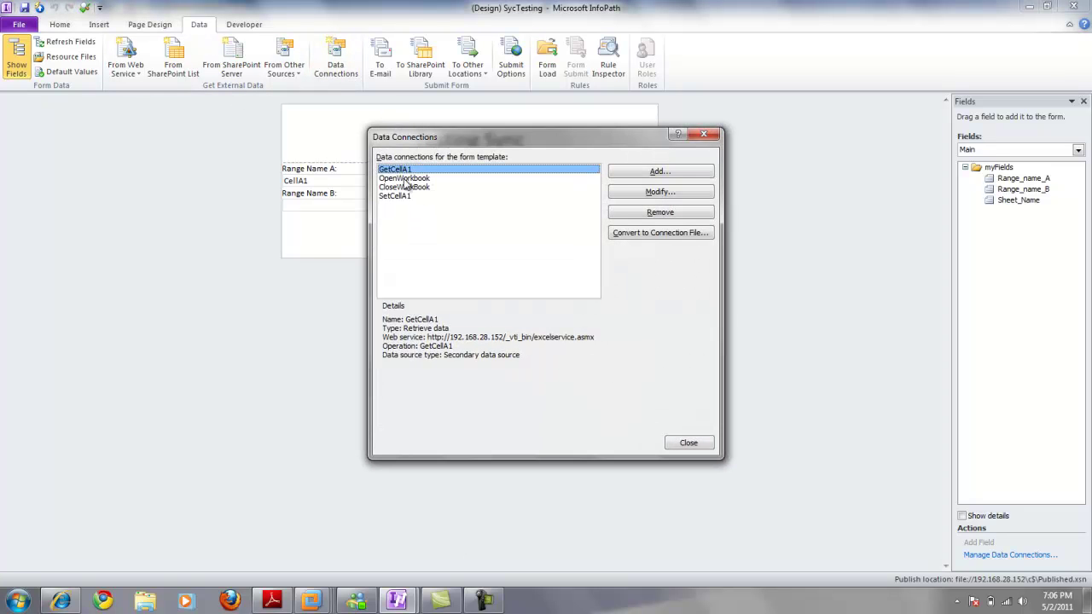
Open SycTesting's SetCellA1 data connection for modification and inspect its Excel service WSDL address
left_click(411, 196)
left_click(634, 193)
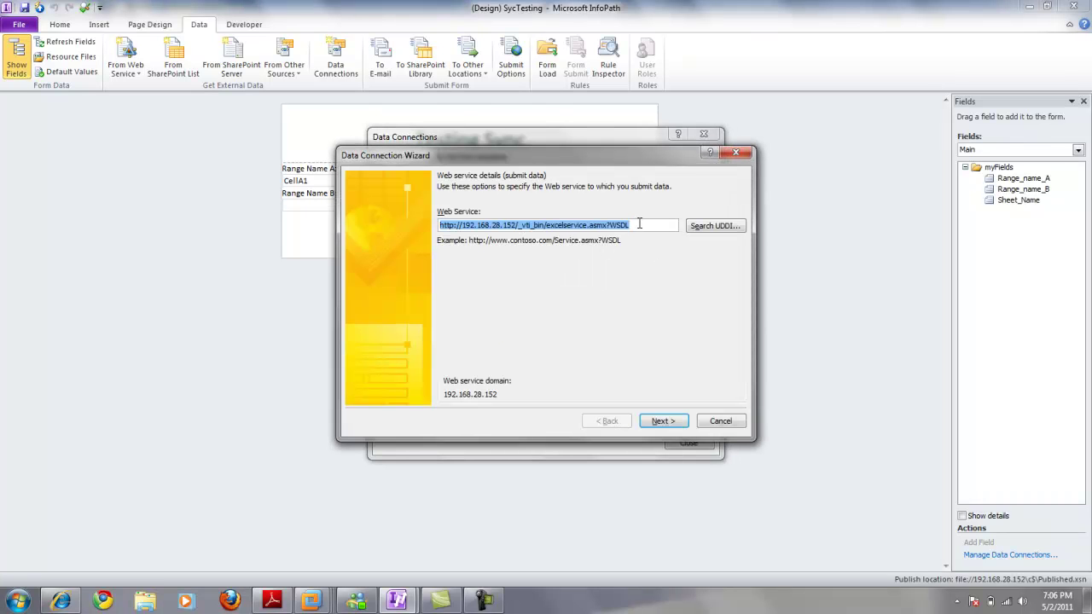
left_click(600, 225)
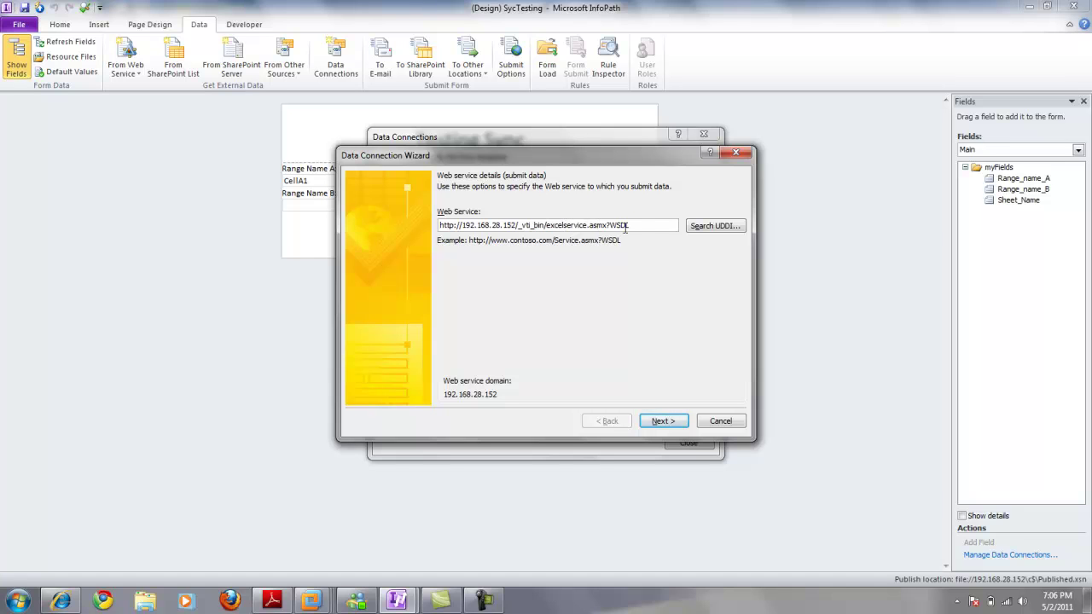
left_click_drag(630, 226, 436, 228)
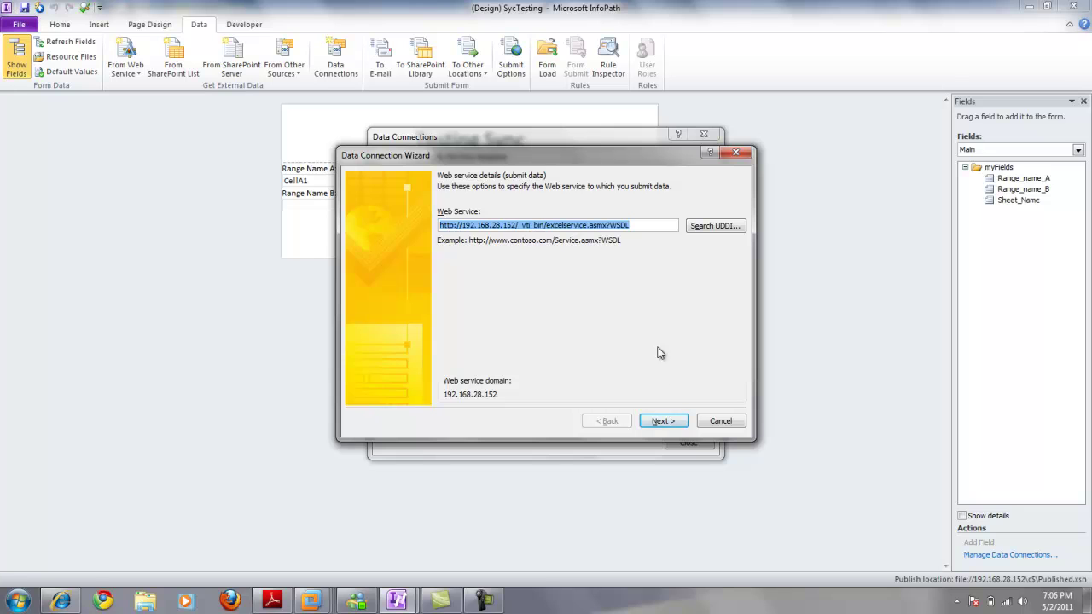
Browse the Excel web service operations, including OpenWorkbookForEditing, CloseWorkbook and GetCellA1, and cancel the wizard without changes
left_click(671, 419)
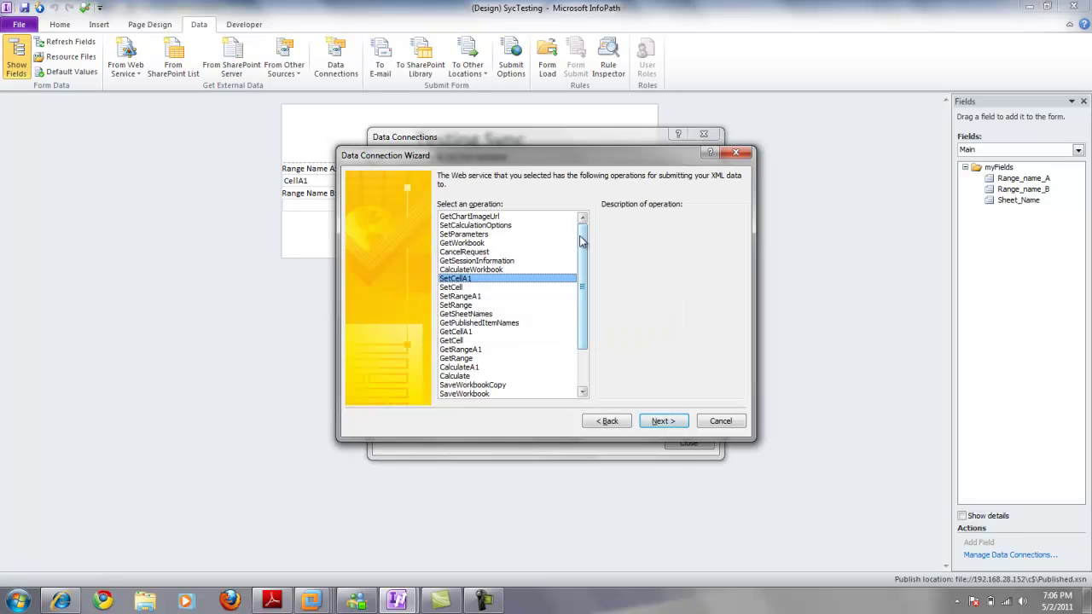
mouse_move(584, 231)
left_mouse_down()
mouse_move(590, 285)
mouse_move(584, 232)
left_mouse_up()
left_click_drag(585, 318, 594, 385)
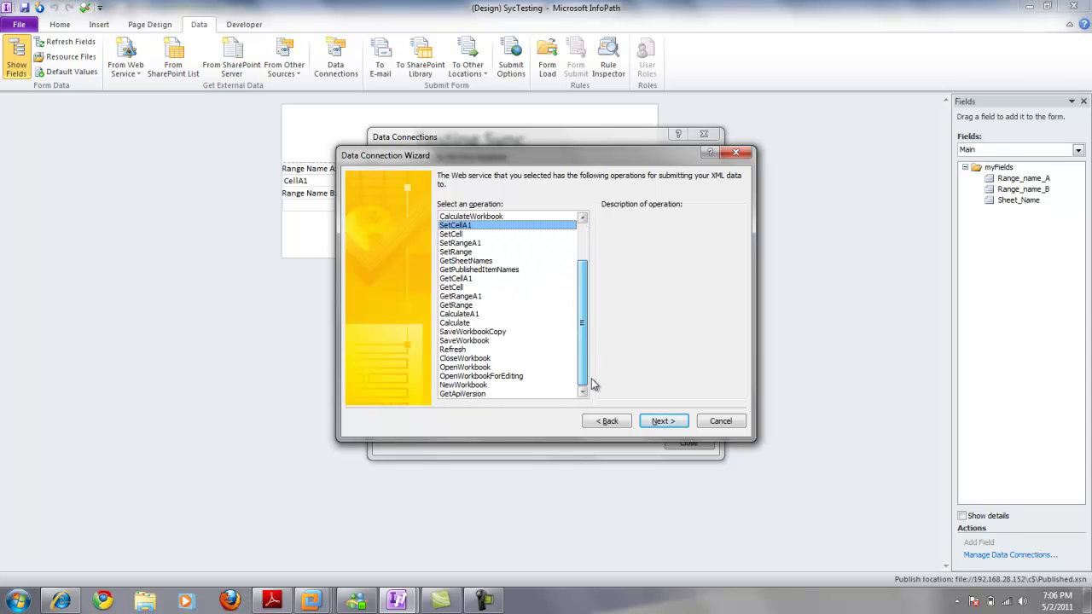
left_click(478, 379)
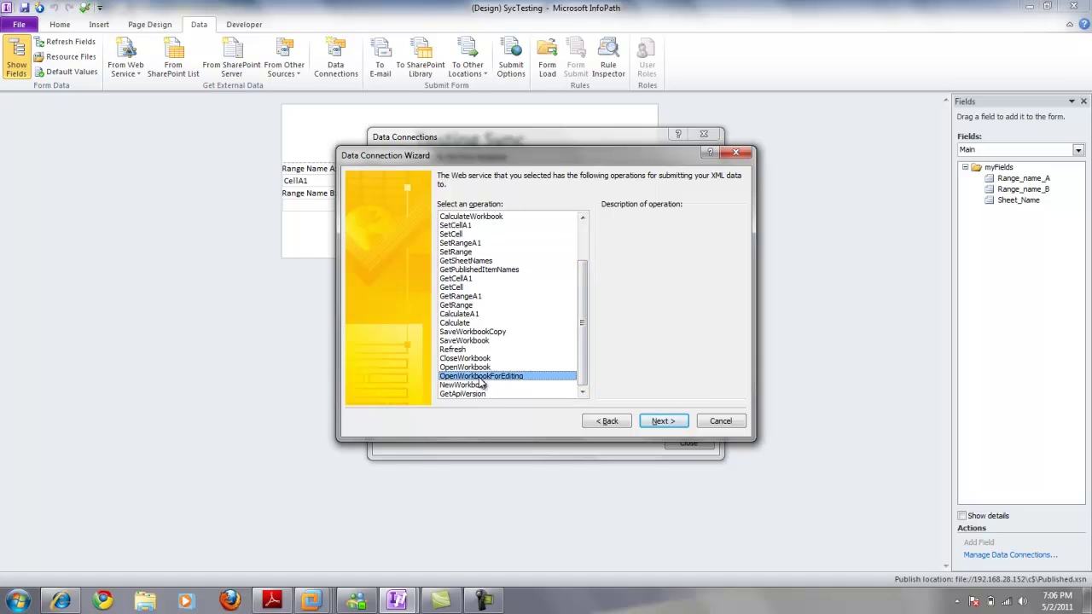
left_click(476, 358)
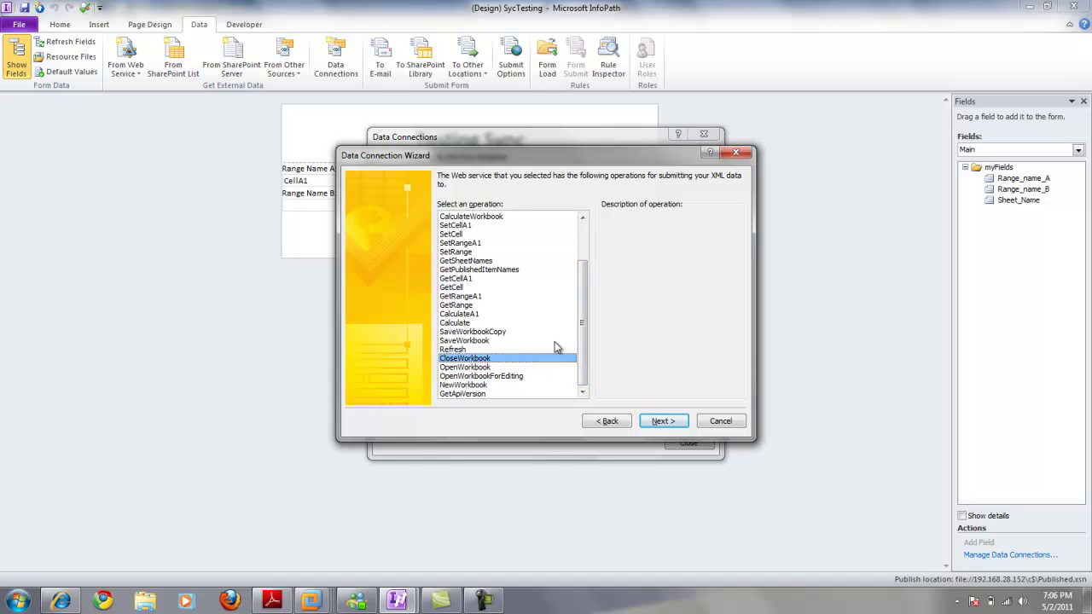
left_click(454, 279)
left_click_drag(585, 340, 583, 299)
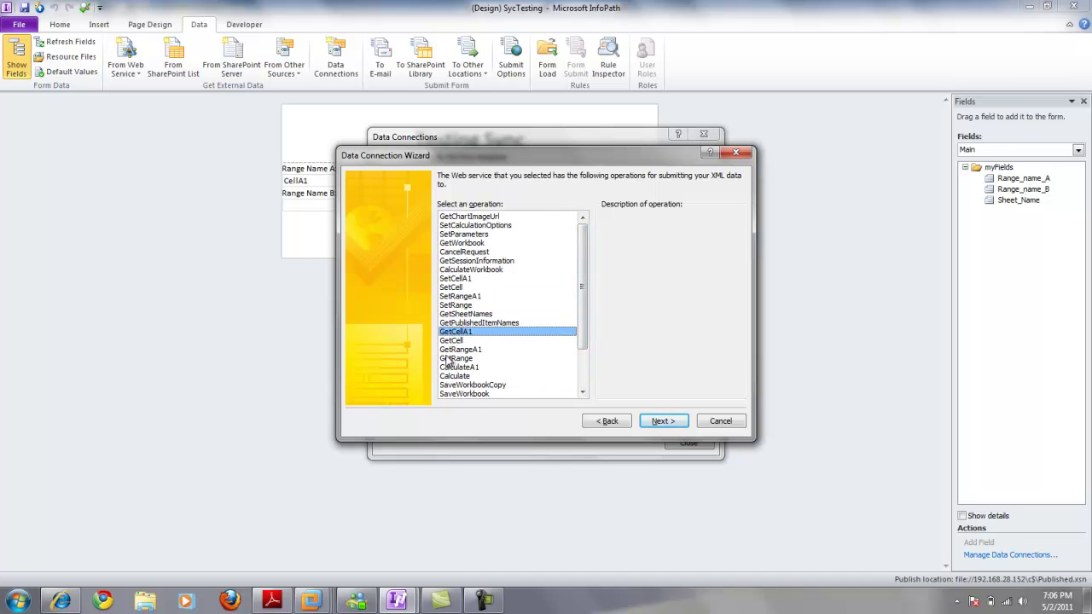
left_click(721, 421)
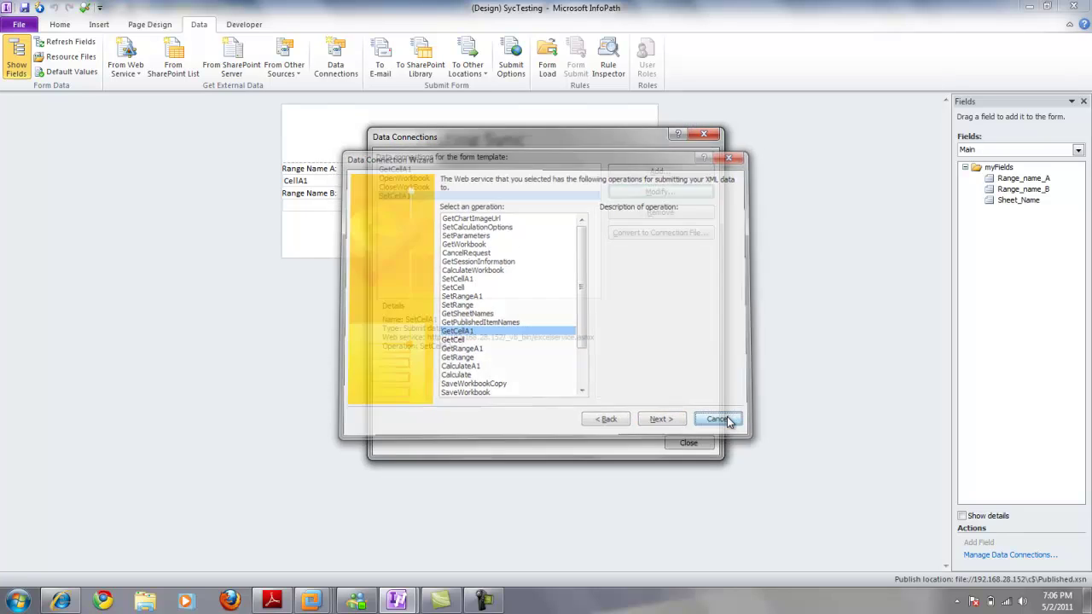
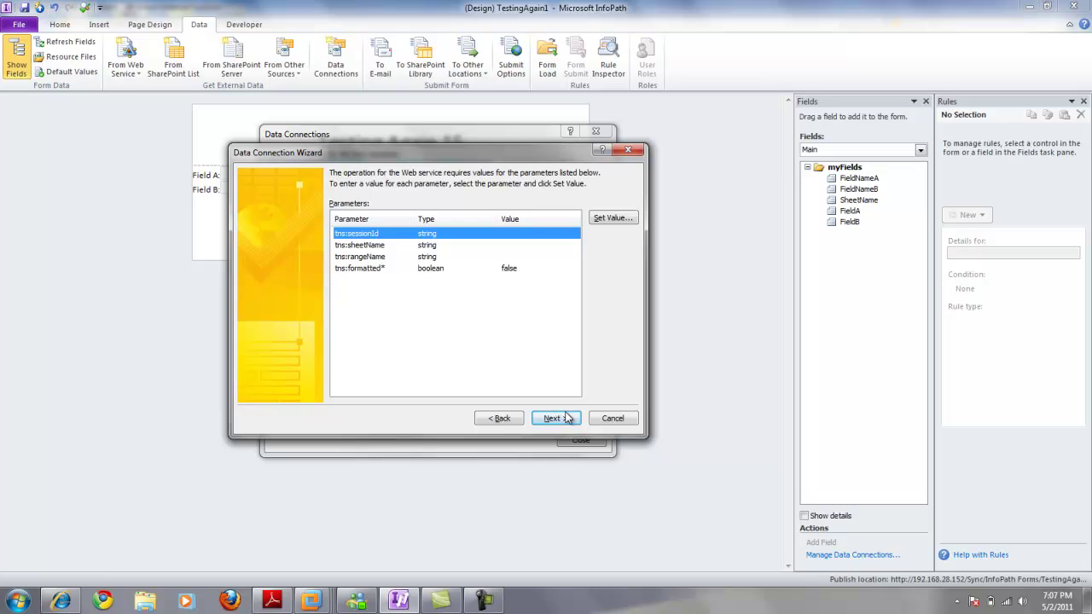
Review GetCellA1's query parameters, offline storage and automatic retrieval settings in TestingAgain1, and cancel the wizard
mouse_move(563, 156)
left_mouse_down()
mouse_move(576, 175)
mouse_move(557, 172)
left_mouse_up()
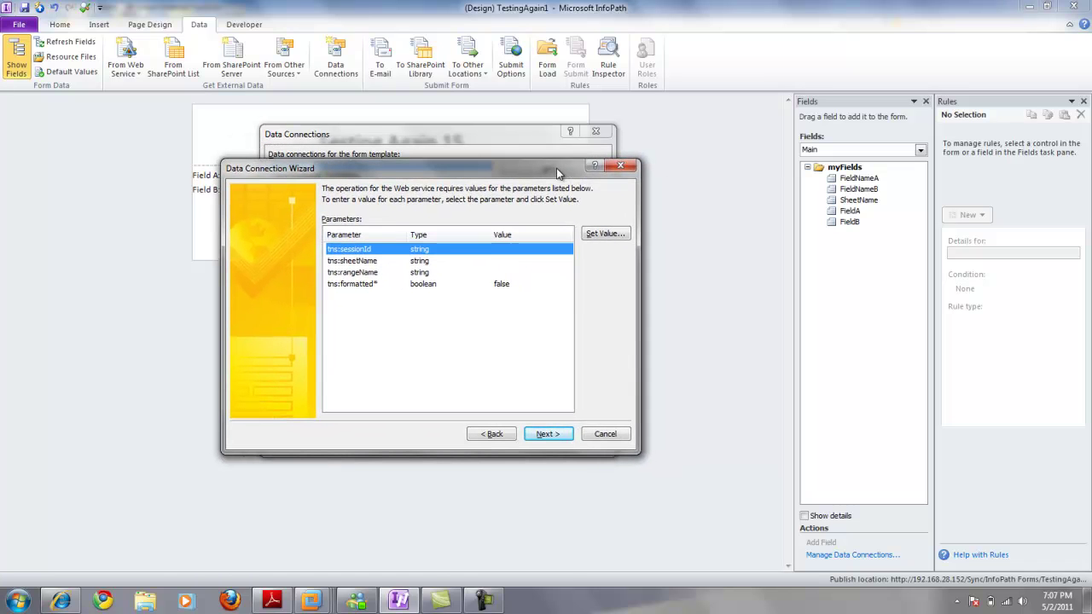
left_click(549, 436)
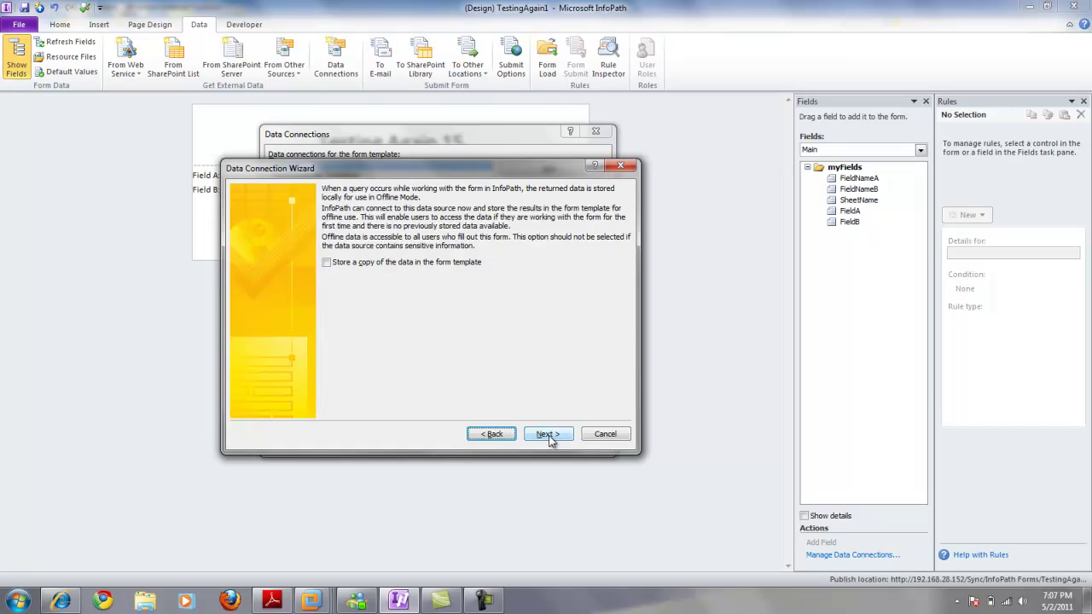
left_click(556, 436)
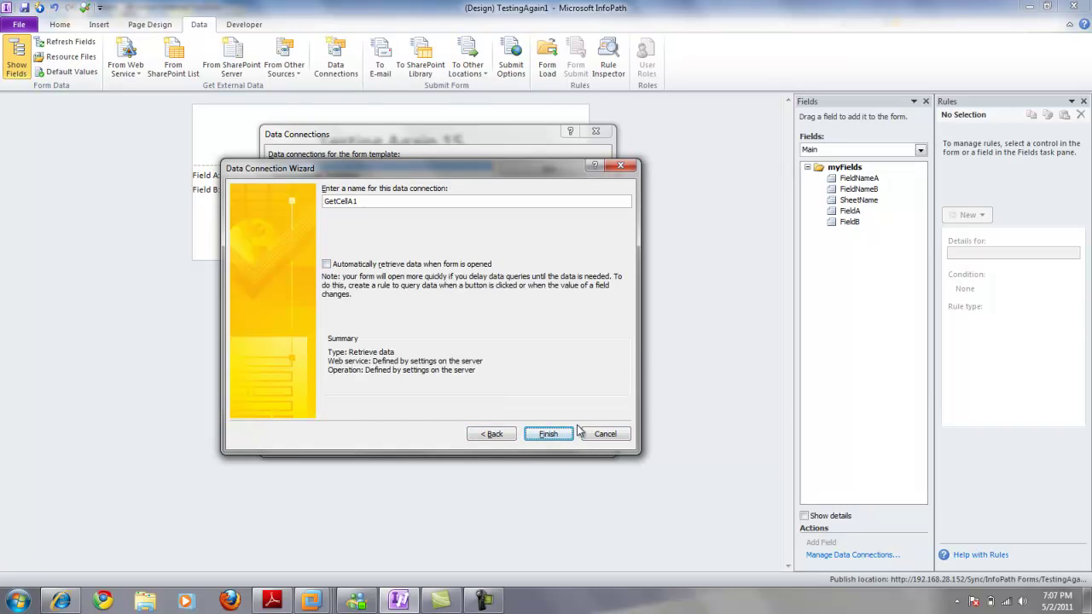
left_click(602, 434)
Open the CloseWorkBook data connection for modification and inspect the full field path submitted for its sessionId parameter
left_click(316, 194)
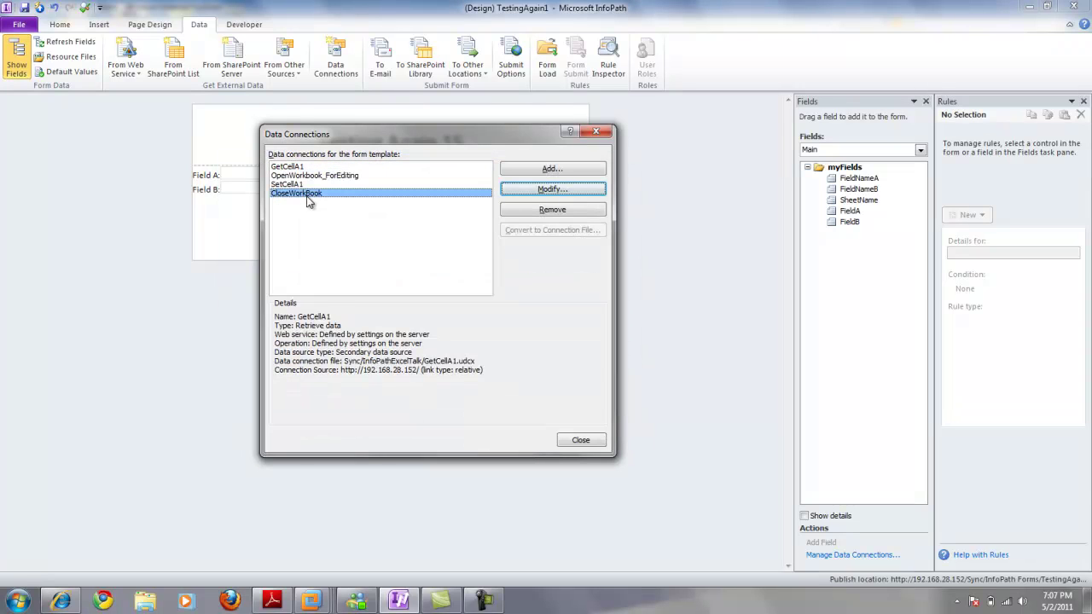
left_click(530, 198)
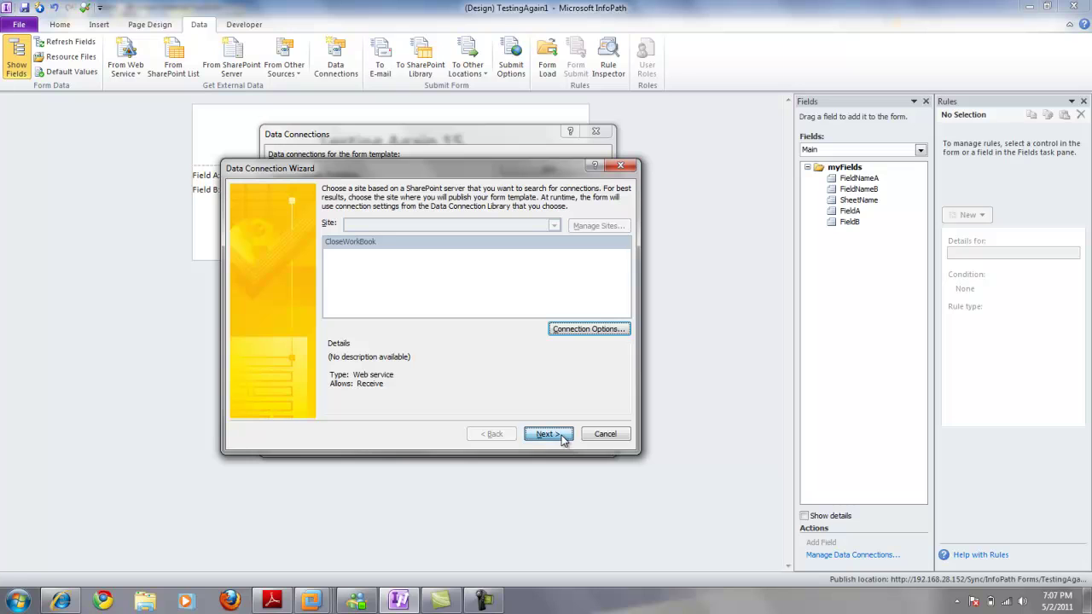
left_click(546, 434)
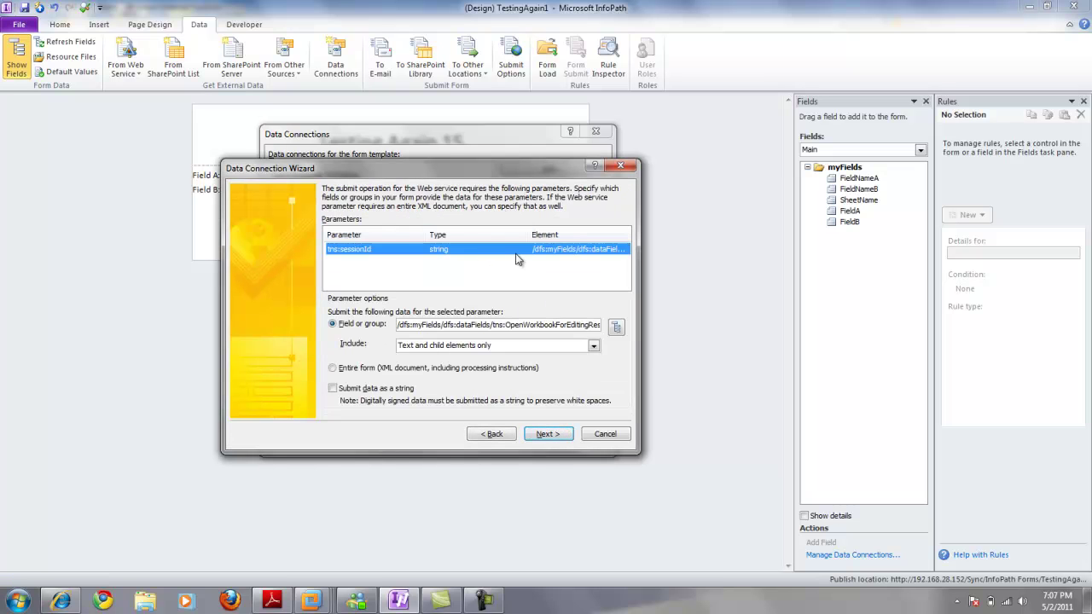
left_click_drag(524, 325, 631, 329)
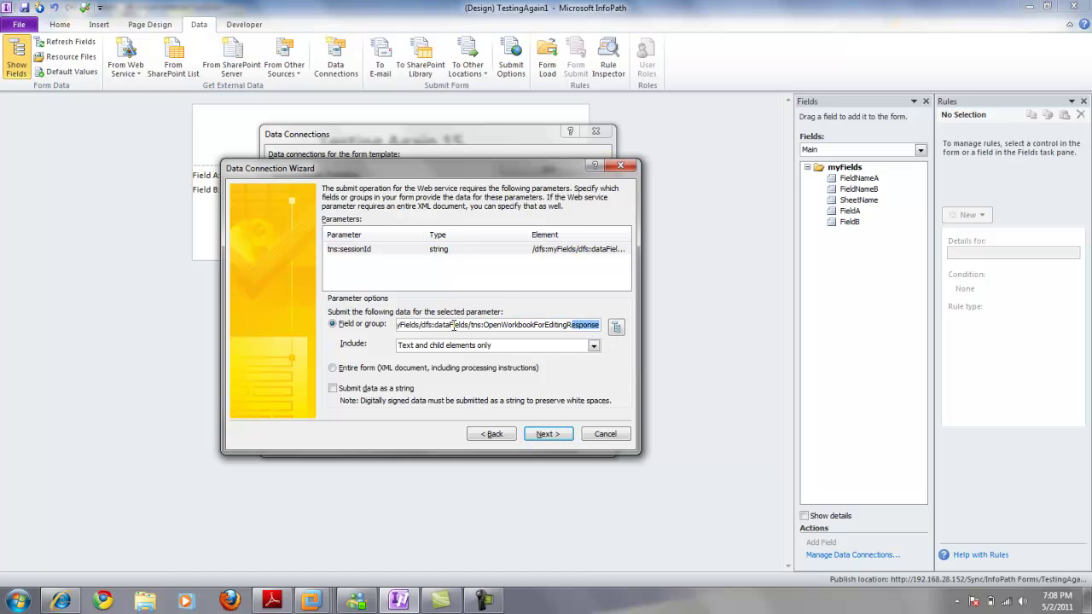
left_click_drag(454, 325, 295, 314)
left_click_drag(405, 170, 384, 220)
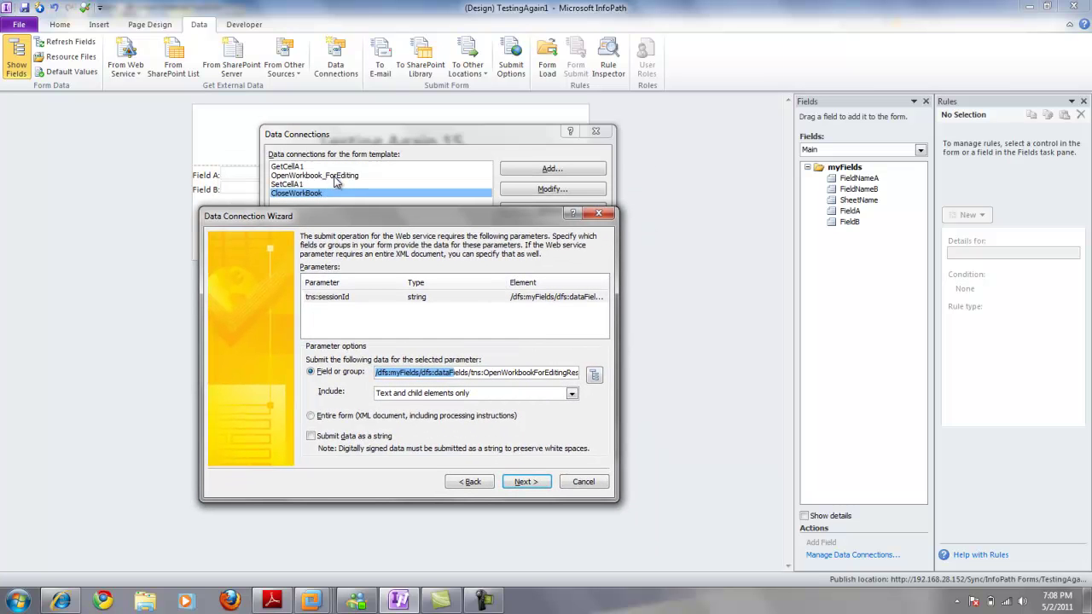
left_click(501, 374)
left_click_drag(495, 373, 656, 415)
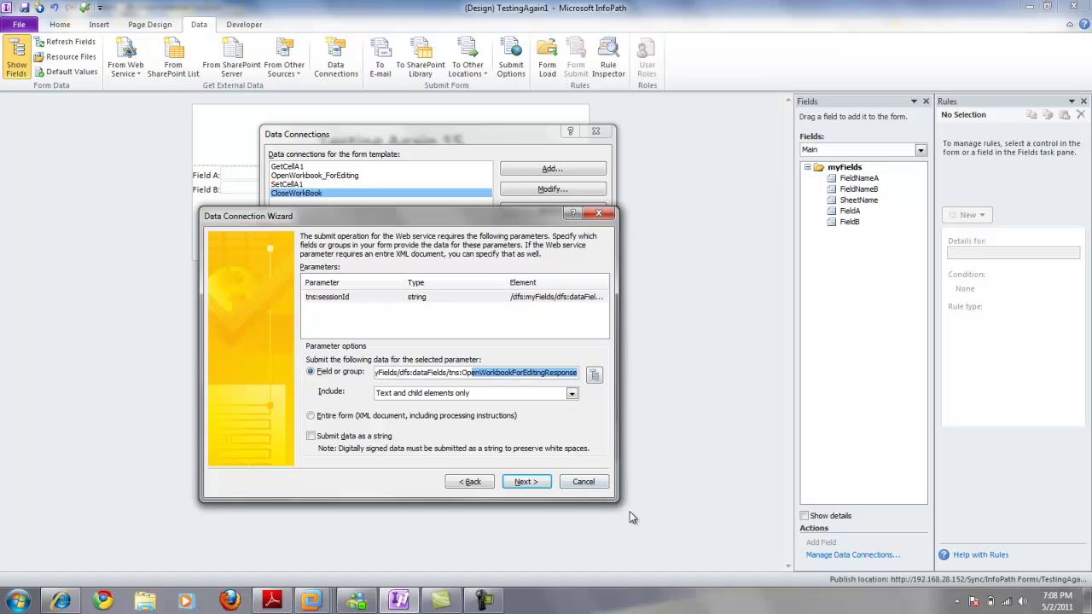
Check CloseWorkBook's default submit connection option, cancel the wizard without saving, and close the data connections list
left_click(536, 484)
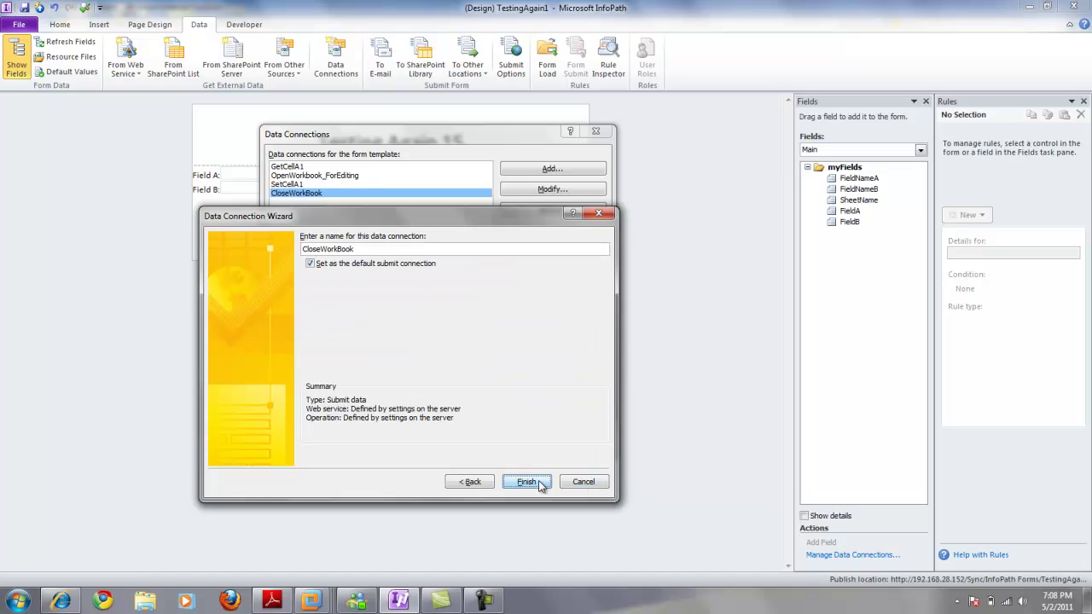
left_click(310, 264)
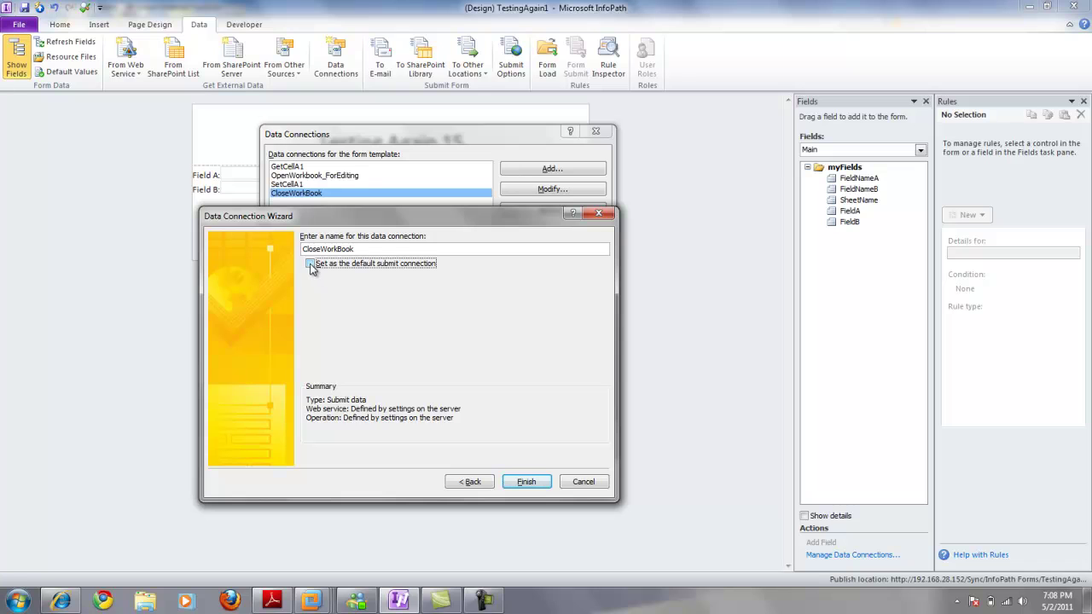
left_click(584, 483)
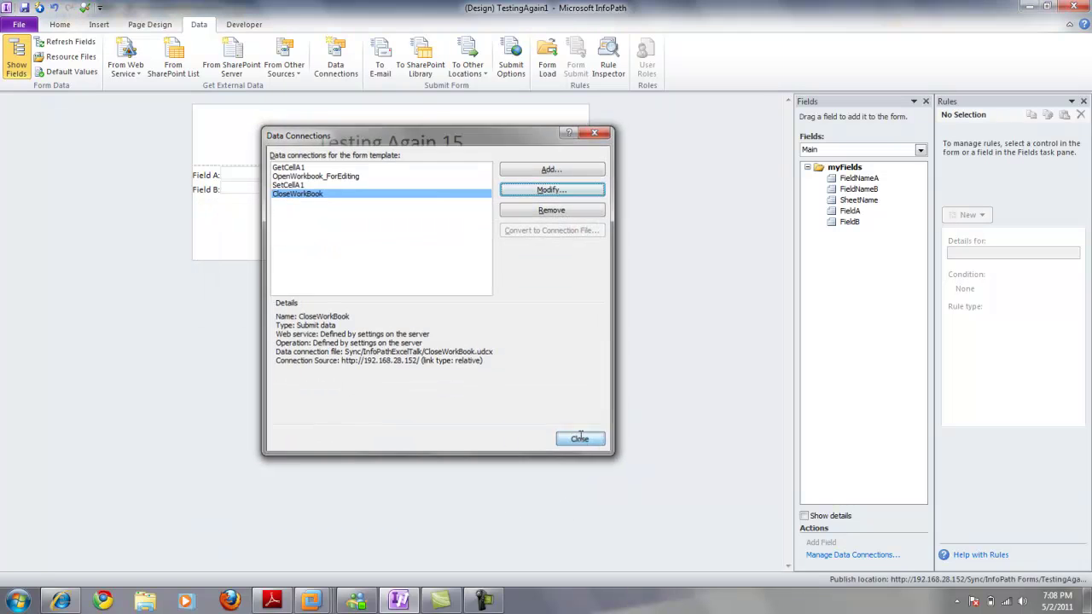
left_click(580, 438)
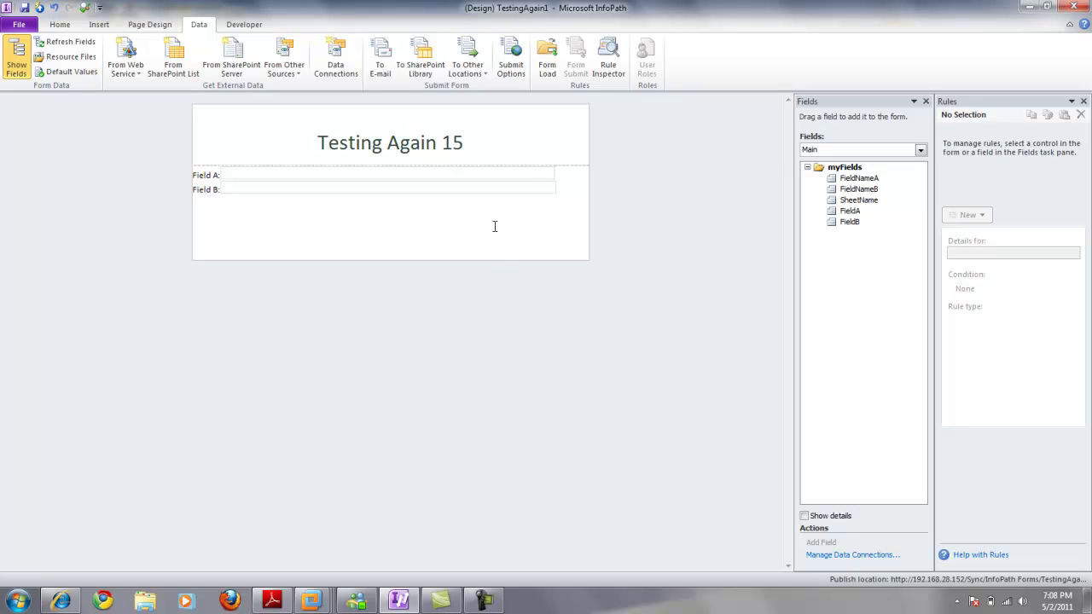
Inspect the data connection used by the first query action in FieldA's Rule 1, and close the rule details
left_click(489, 181)
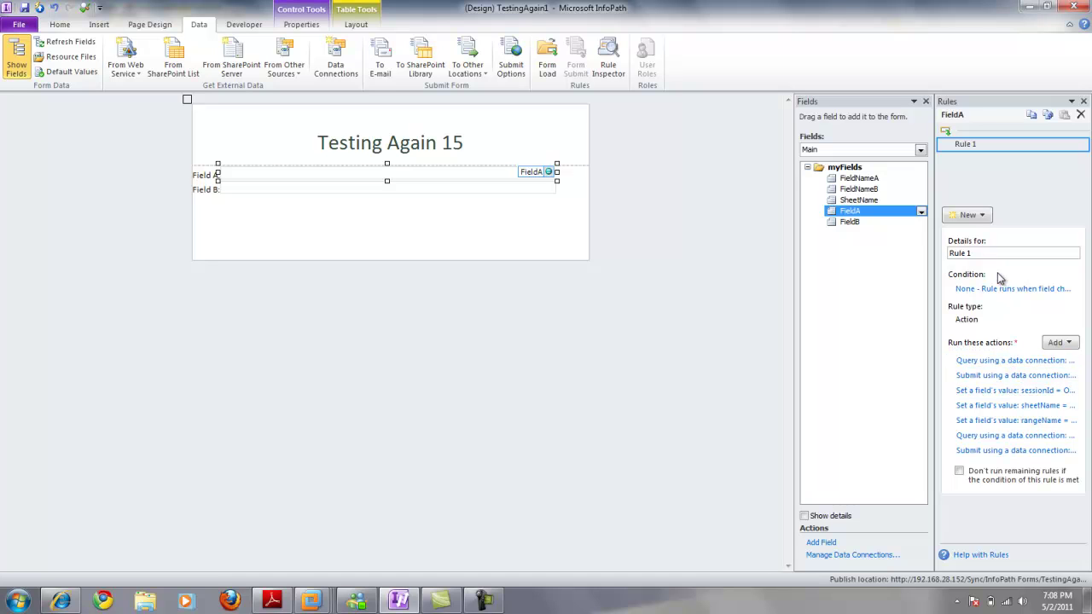
left_click(1014, 363)
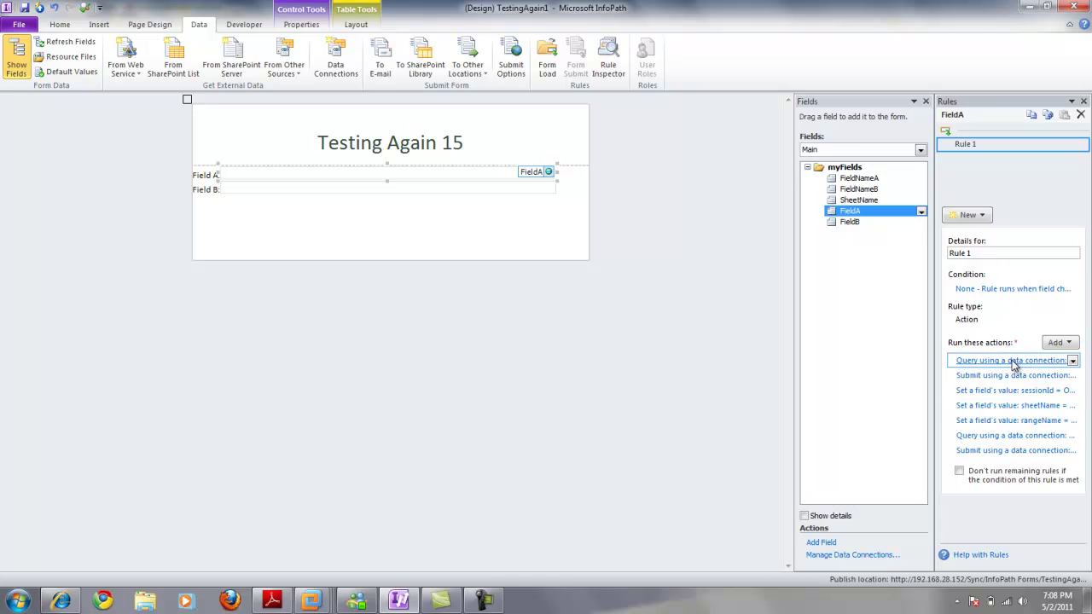
left_click(1013, 363)
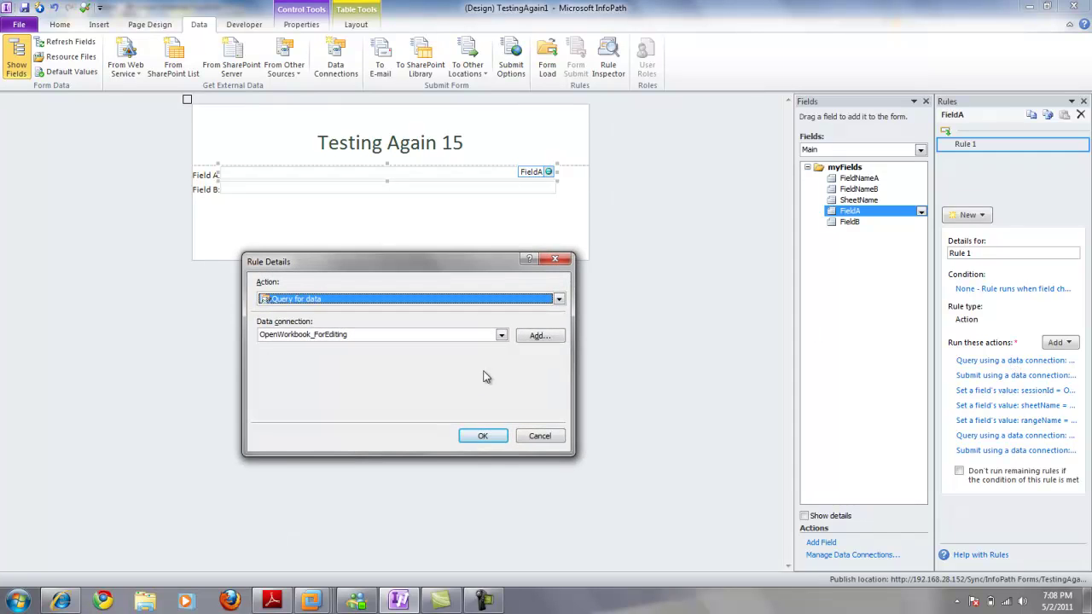
left_click(487, 436)
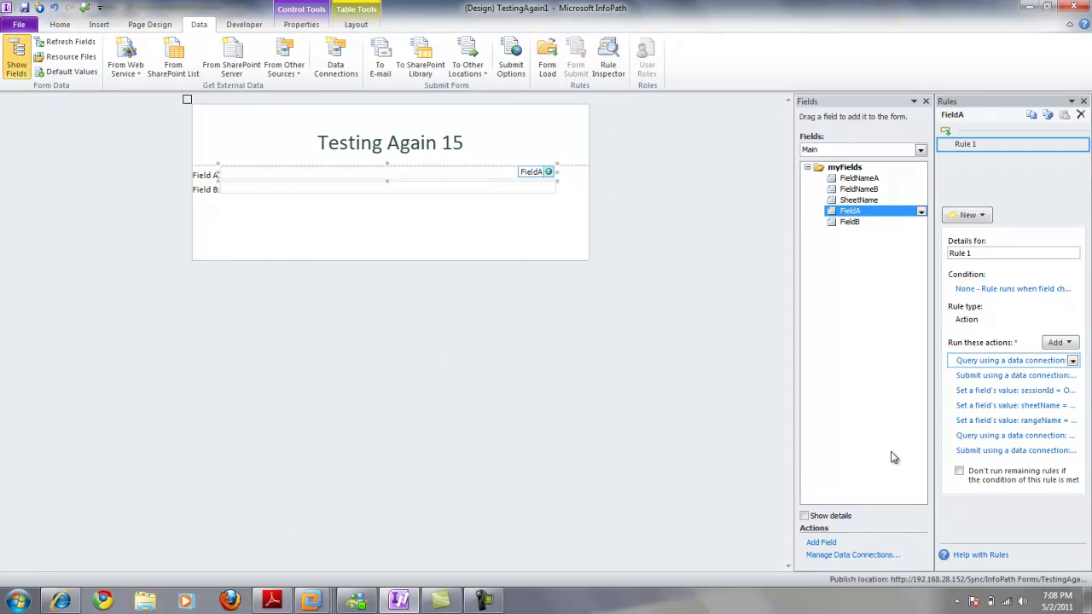
Review the details of Rule 1's first submit action and its action setting the sessionId field, cancelling each without changes
left_click(992, 380)
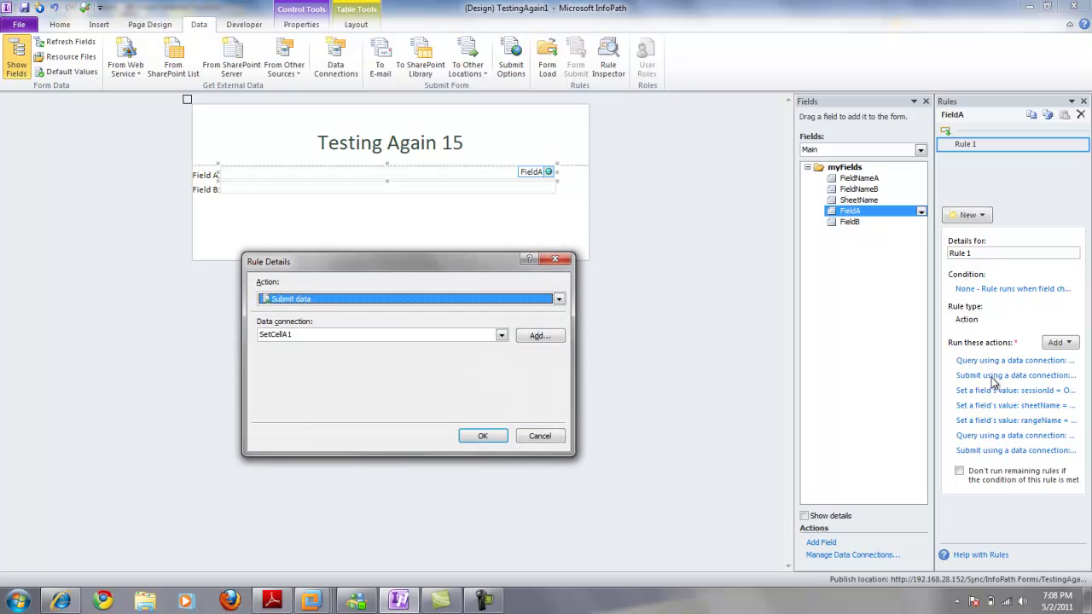
left_click(549, 437)
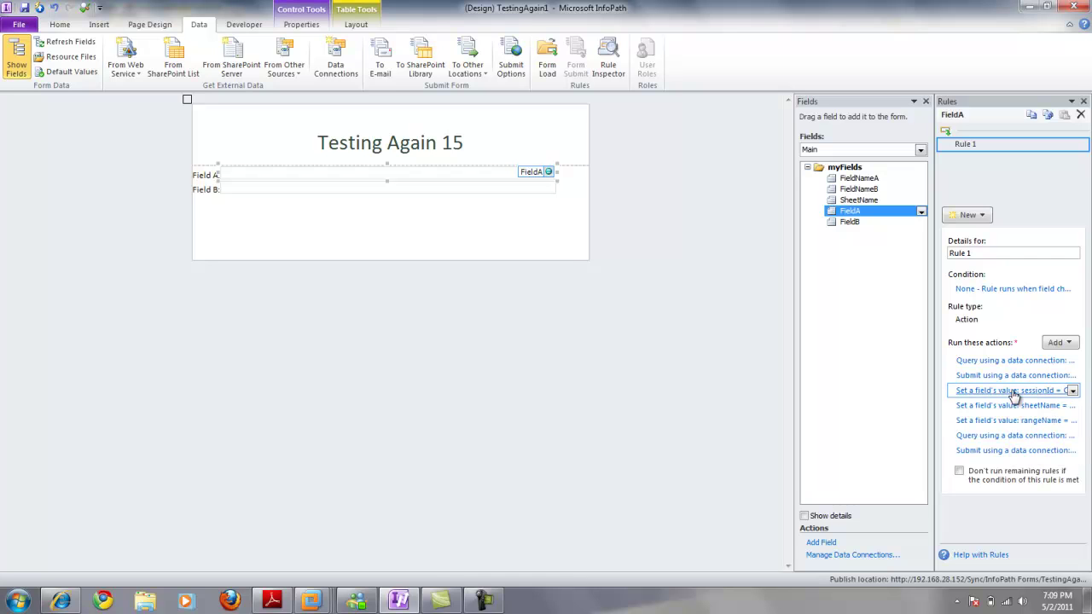
left_click(1011, 389)
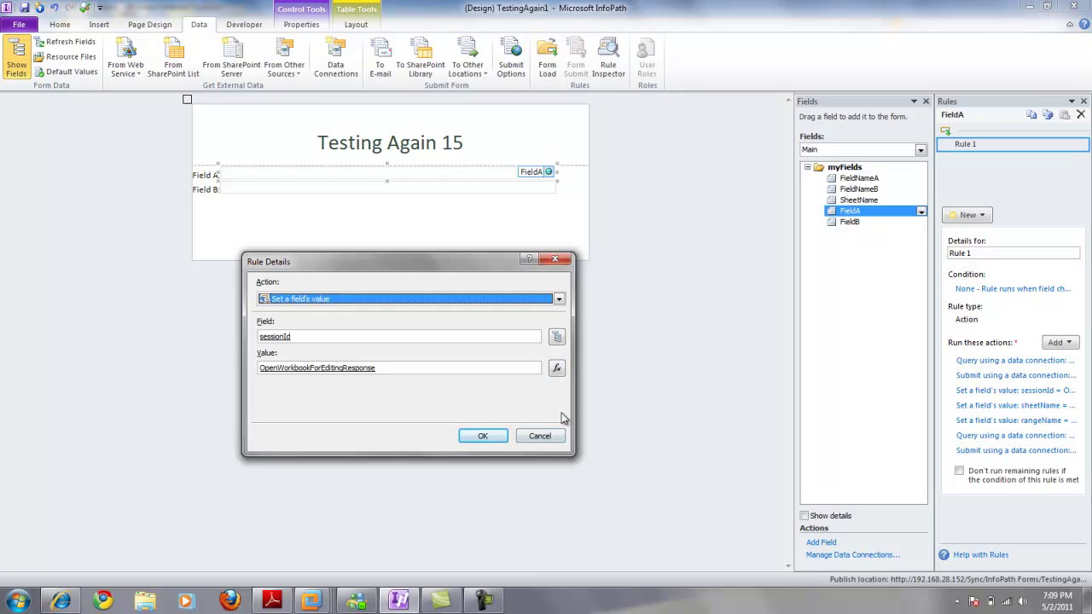
left_click(544, 436)
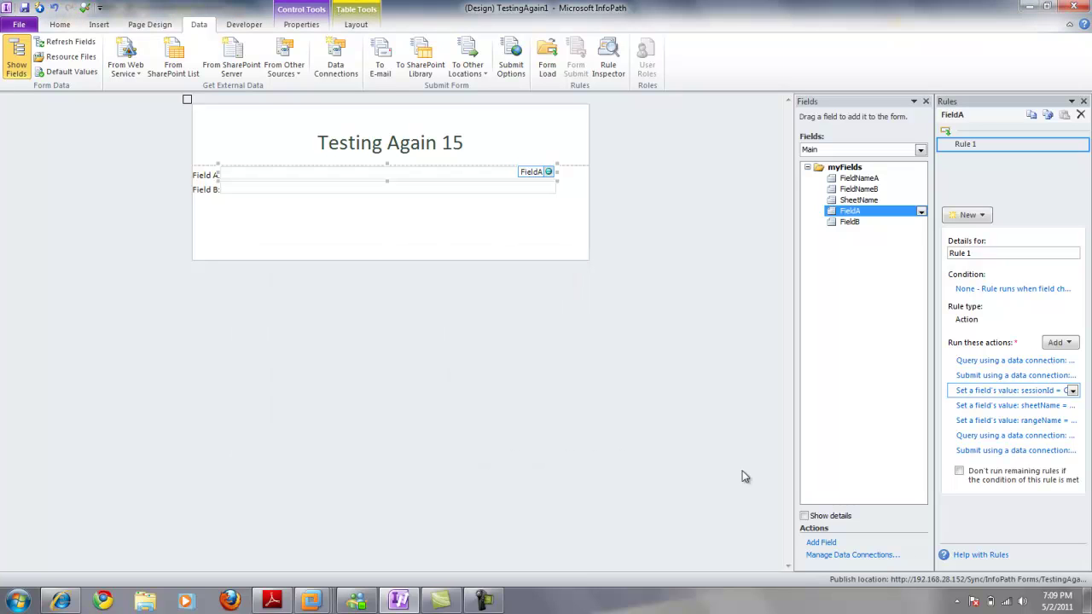
Review Rule 1's action setting sheetName and the value formula of the action setting rangeName, cancelling the formula and field selection without changes
left_click(1032, 407)
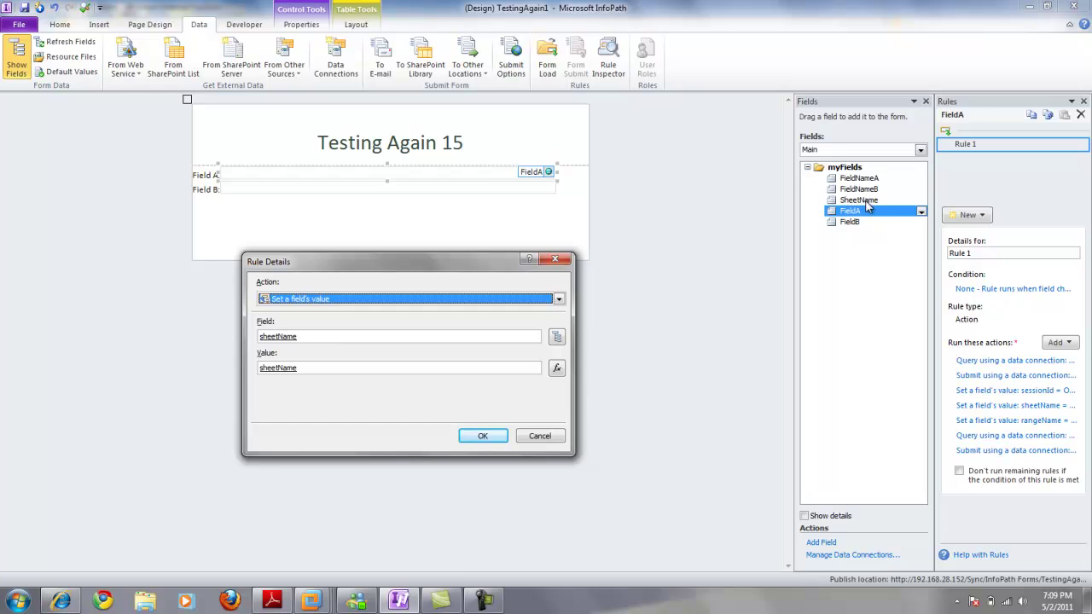
left_click(540, 436)
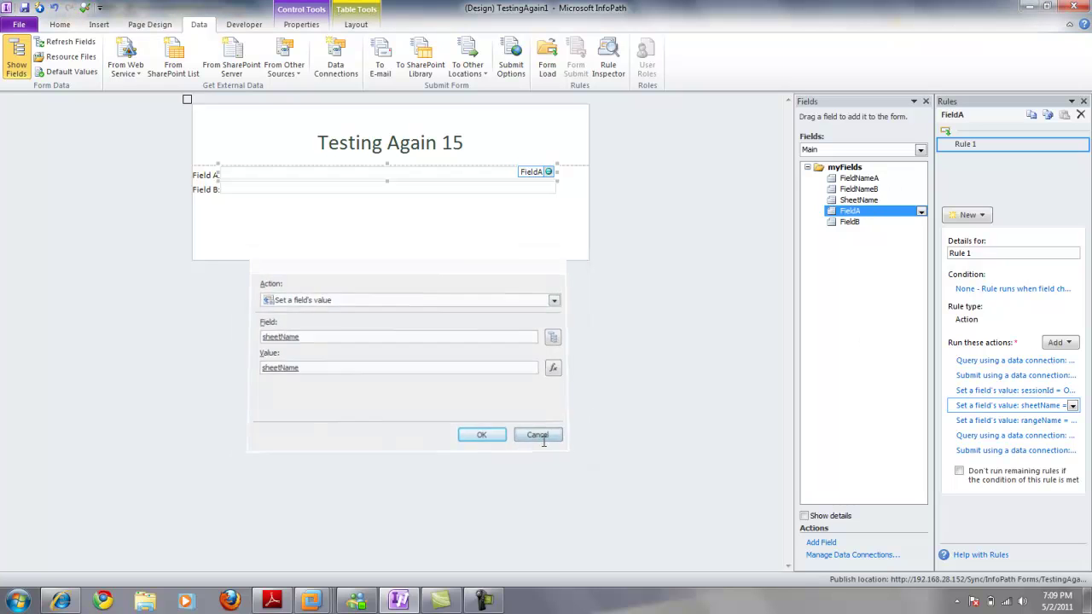
left_click(1050, 420)
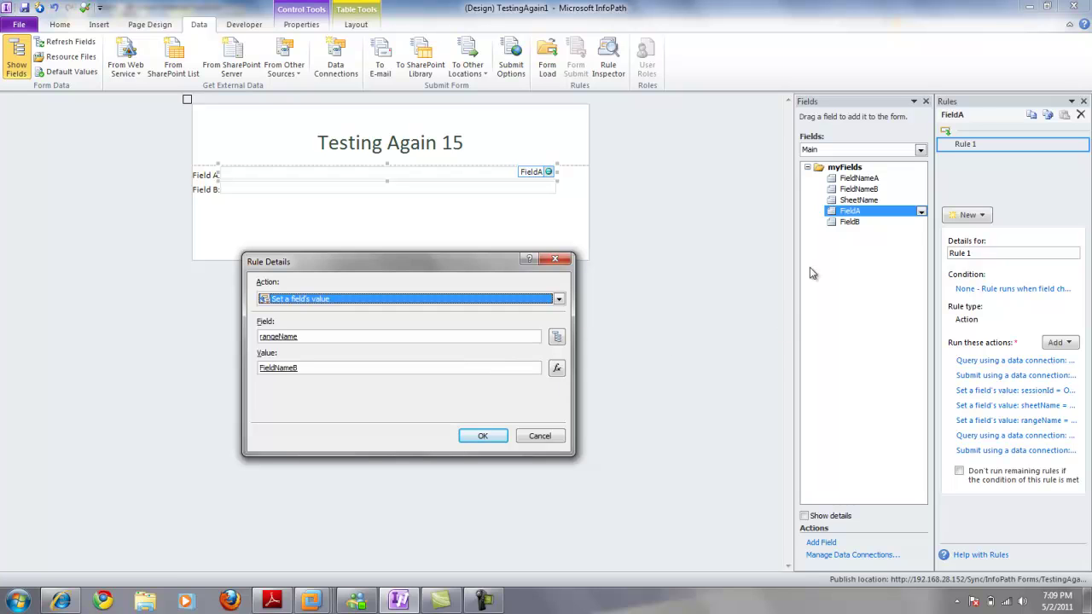
left_click(556, 367)
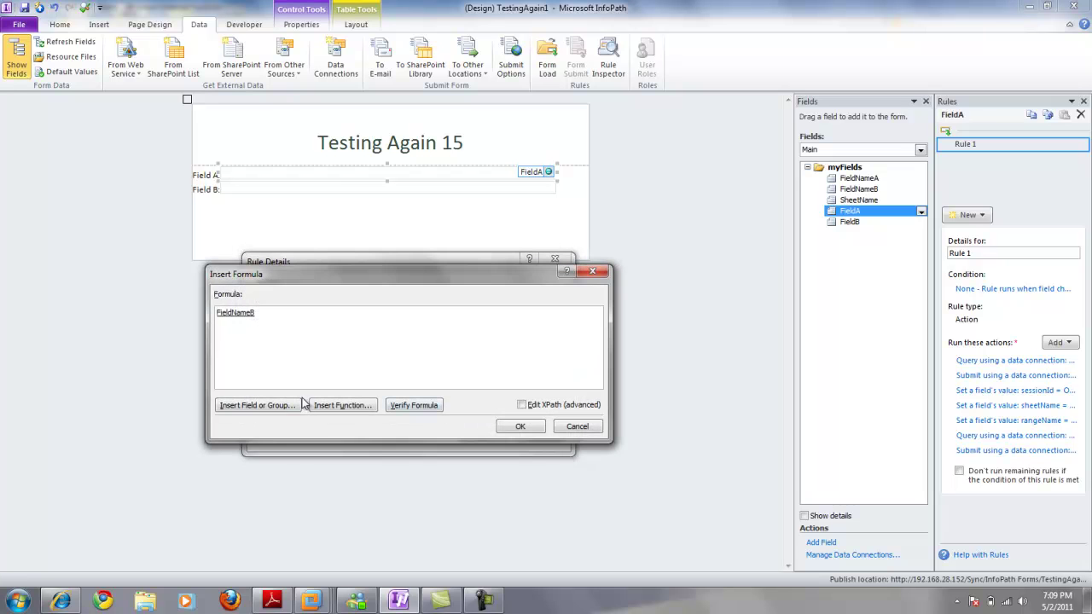
left_click(243, 407)
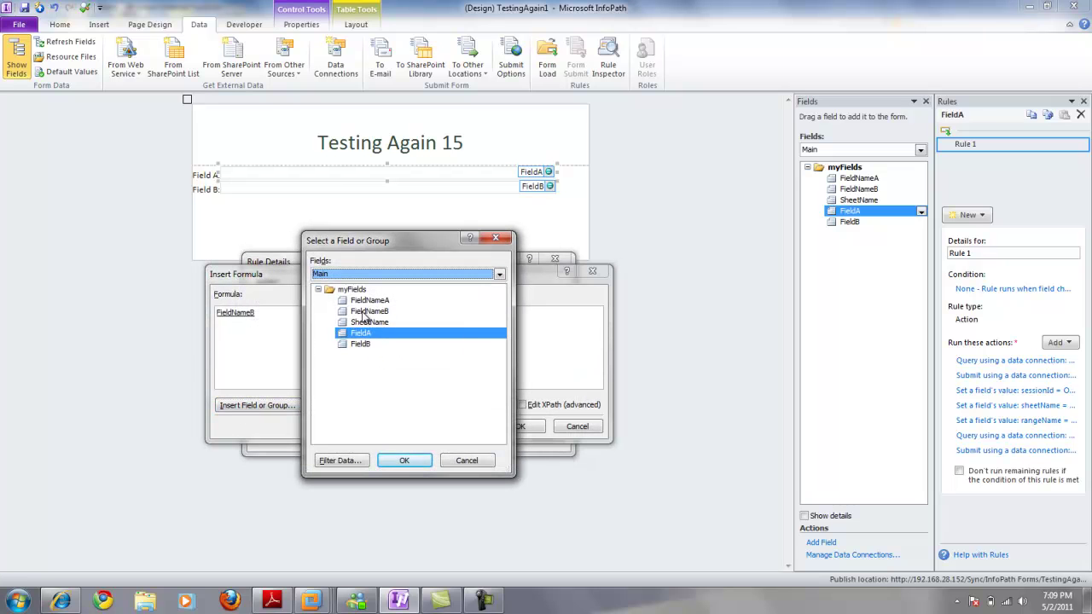
left_click(465, 460)
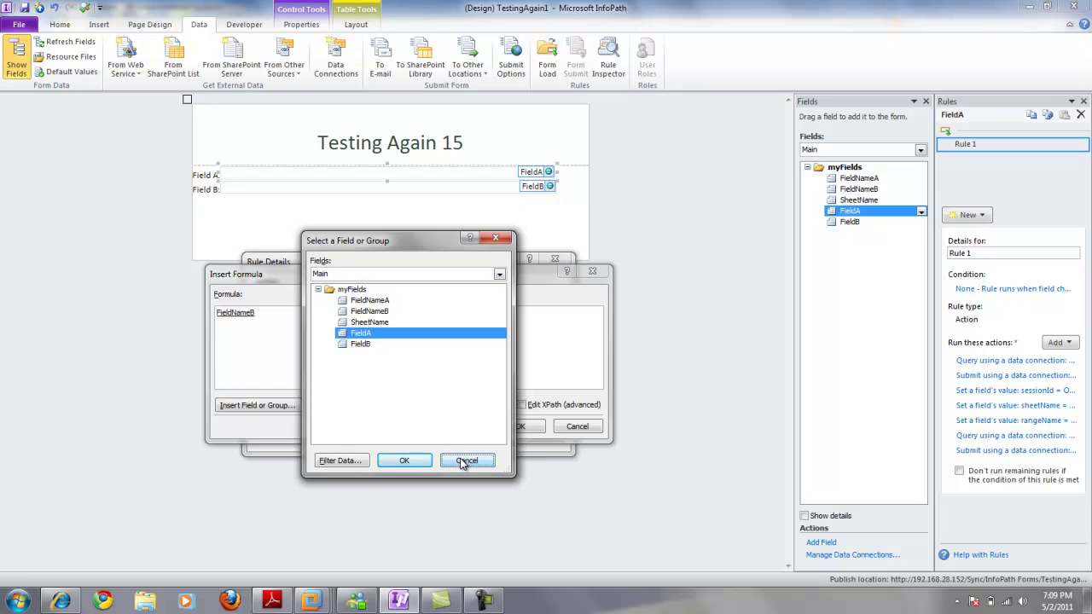
left_click(573, 426)
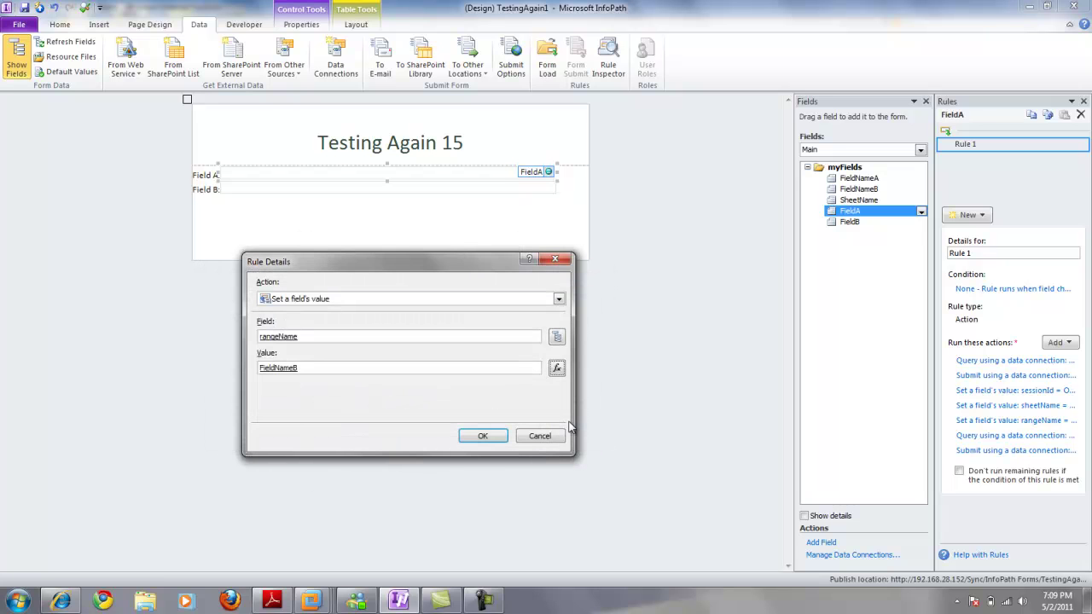
Inspect the target field of the rangeName action among the GetCellA1 secondary source's query fields, and cancel the rule details
left_click(556, 340)
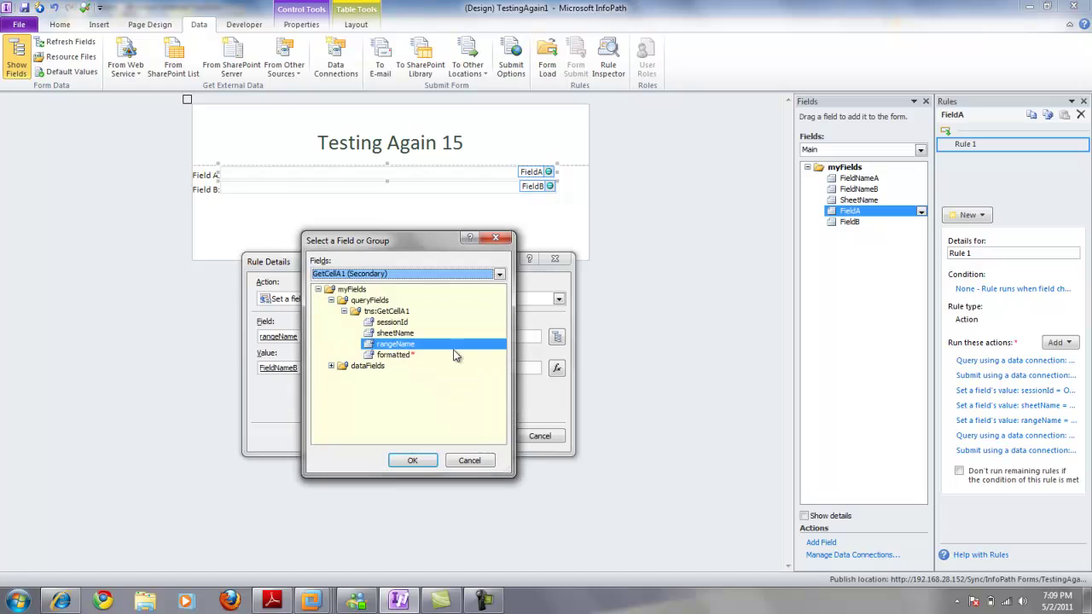
left_click(362, 275)
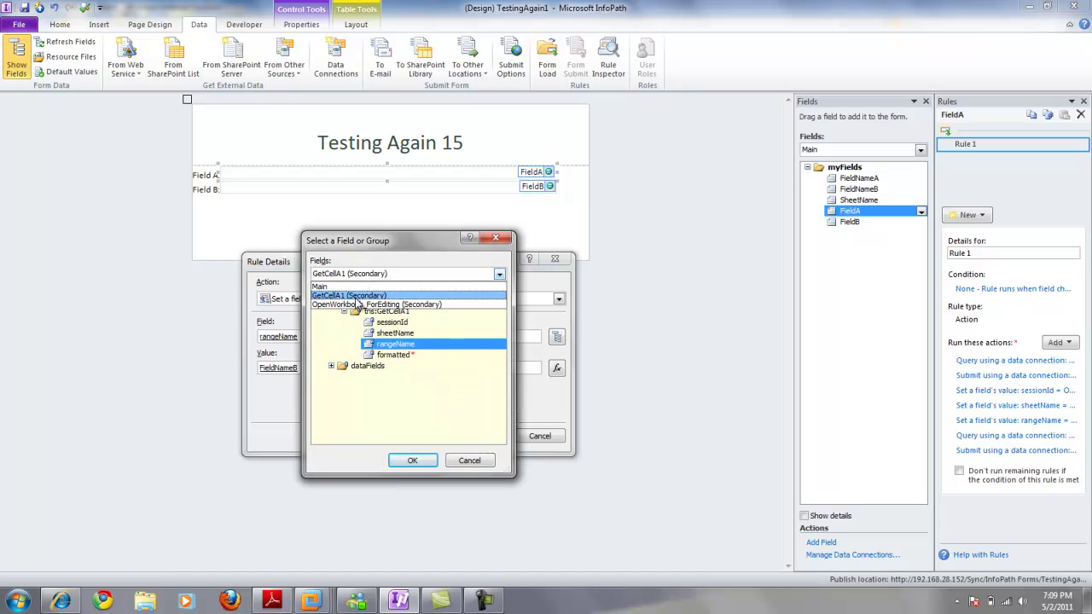
left_click(359, 295)
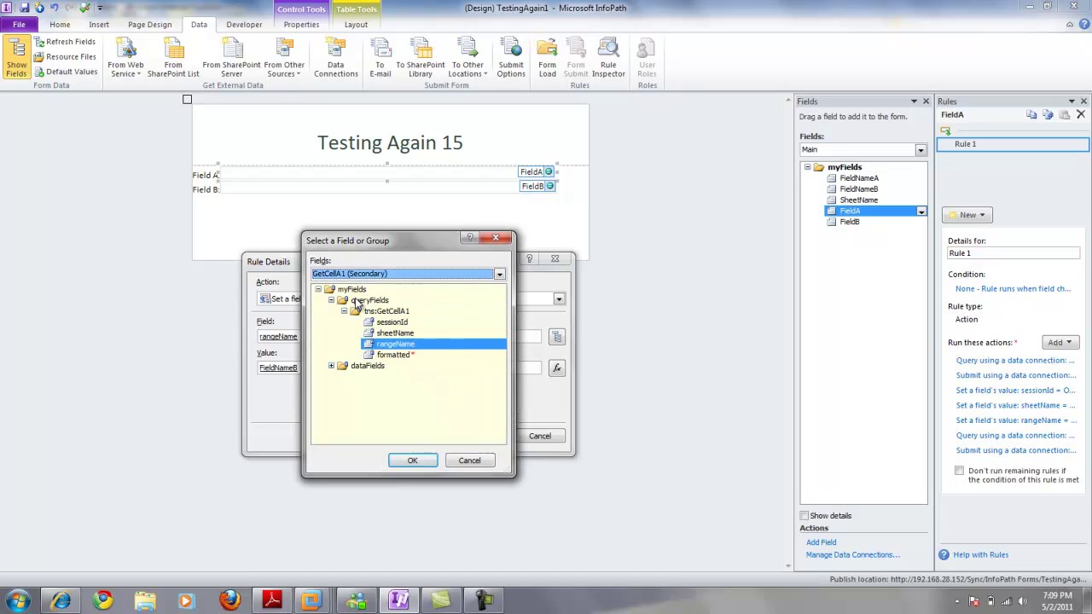
left_click(390, 332)
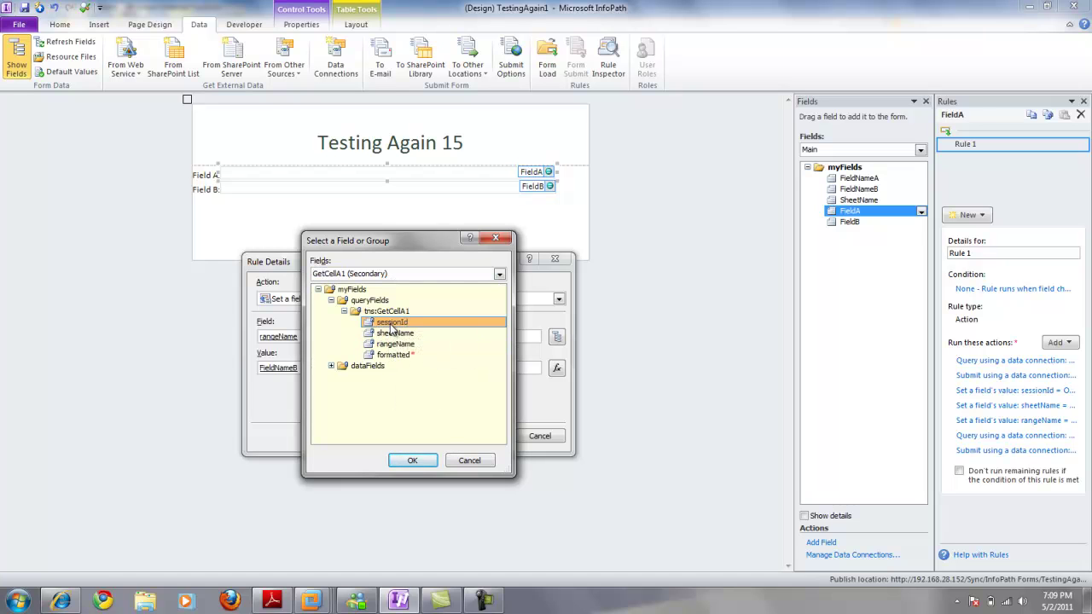
left_click(448, 457)
left_click(523, 439)
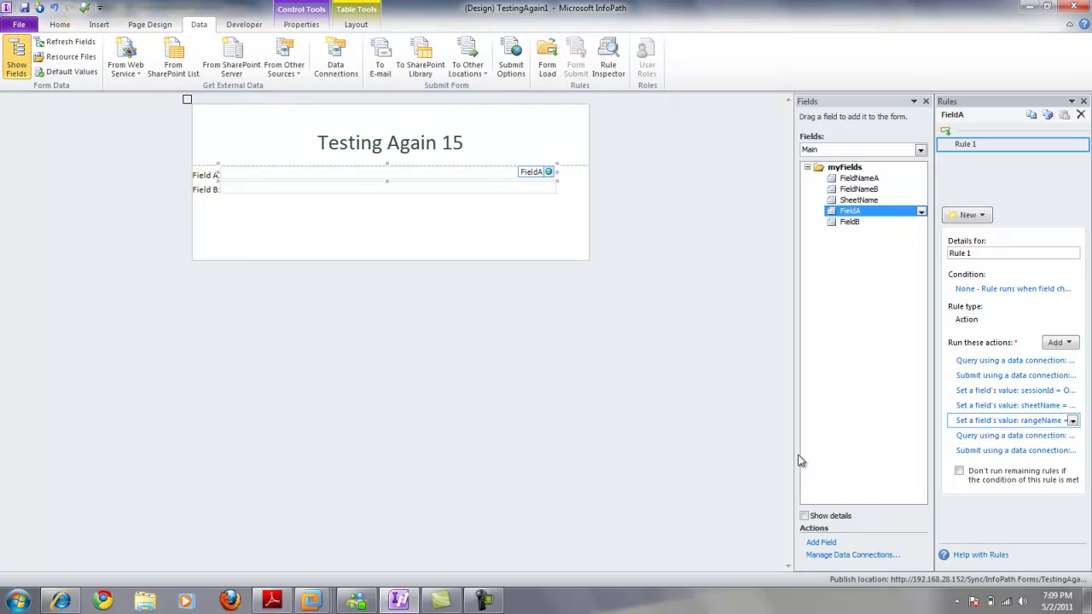
Check which data connections Rule 1's second query action and final submit action use, cancelling each without changes
left_click(995, 438)
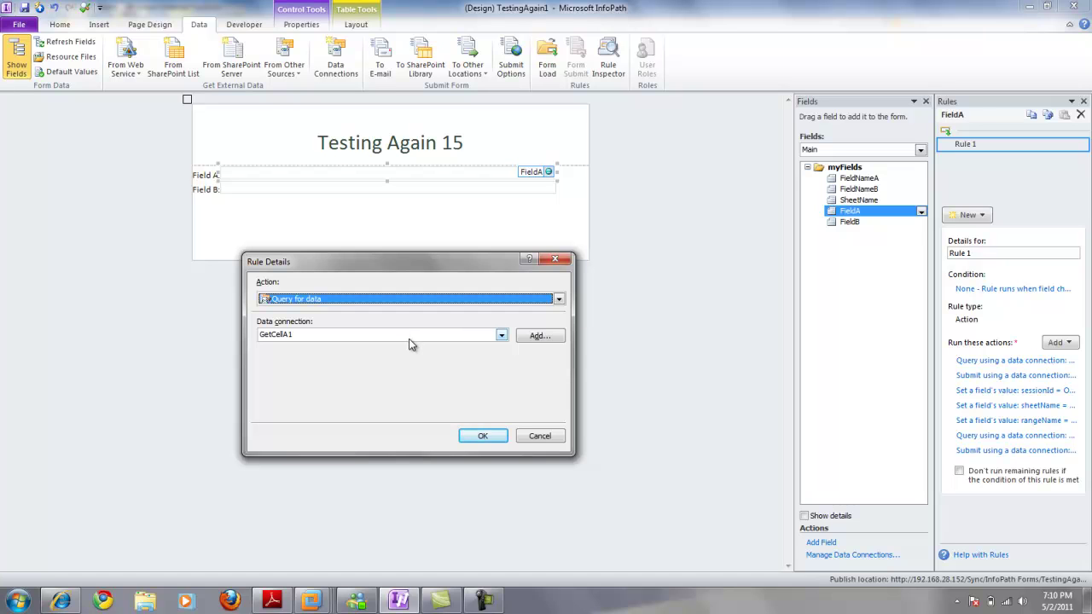
left_click(540, 436)
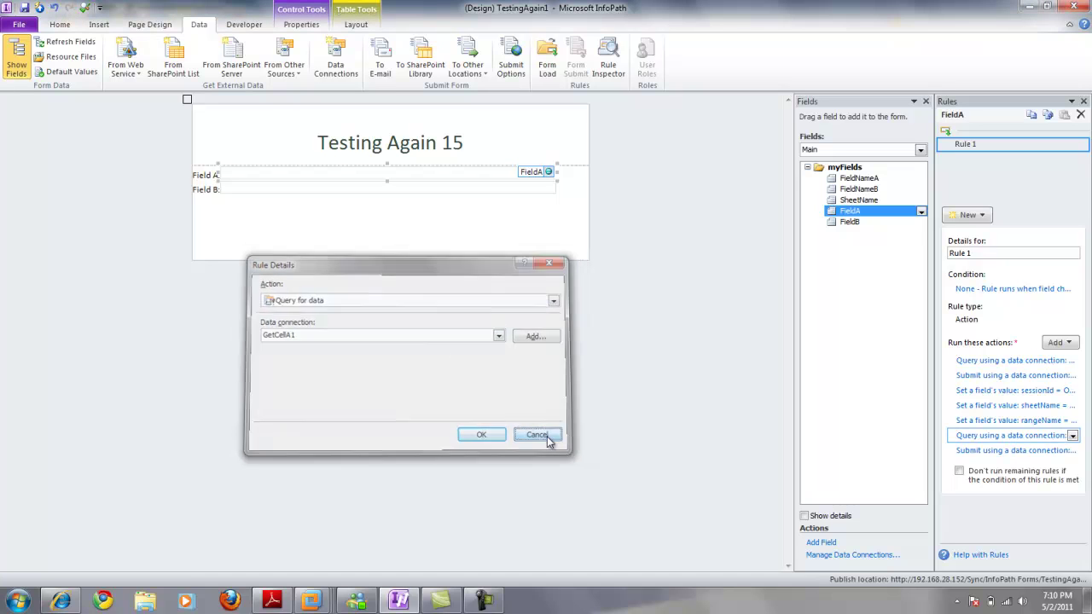
left_click(995, 451)
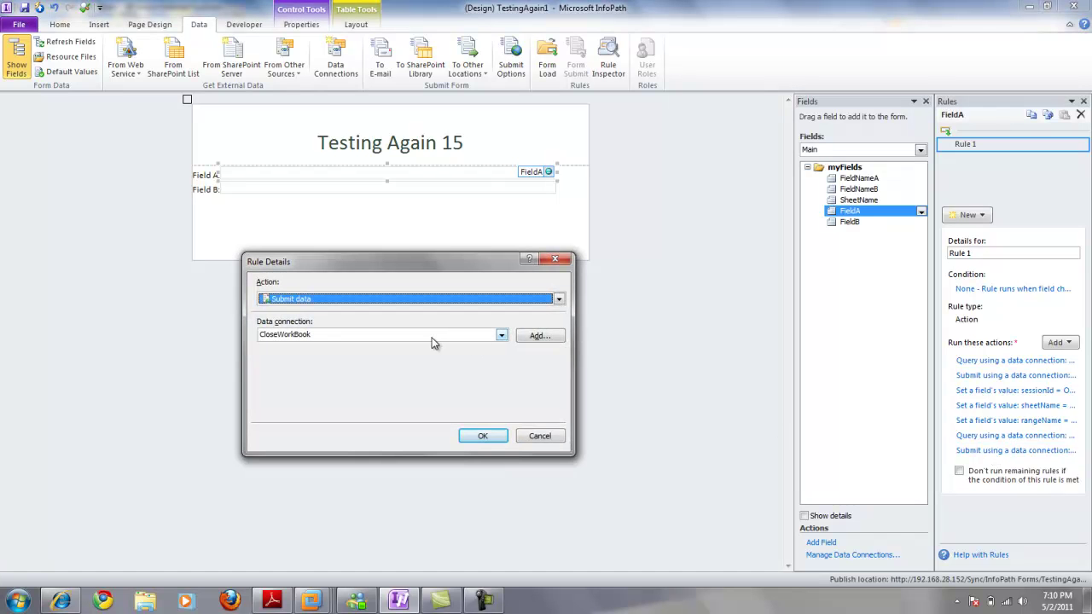
left_click(541, 434)
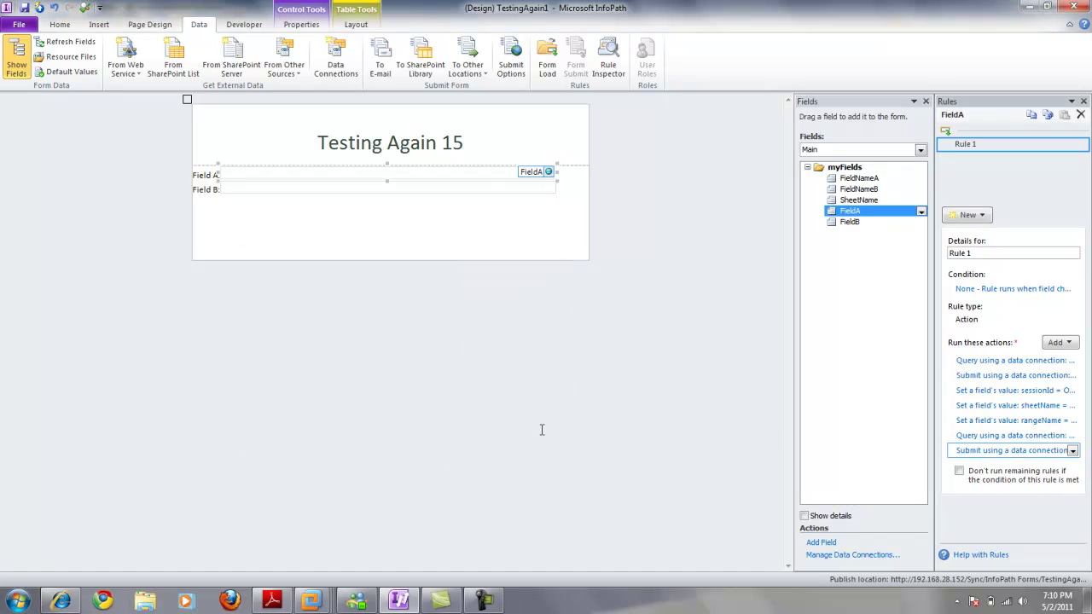
left_click(18, 24)
left_click(44, 229)
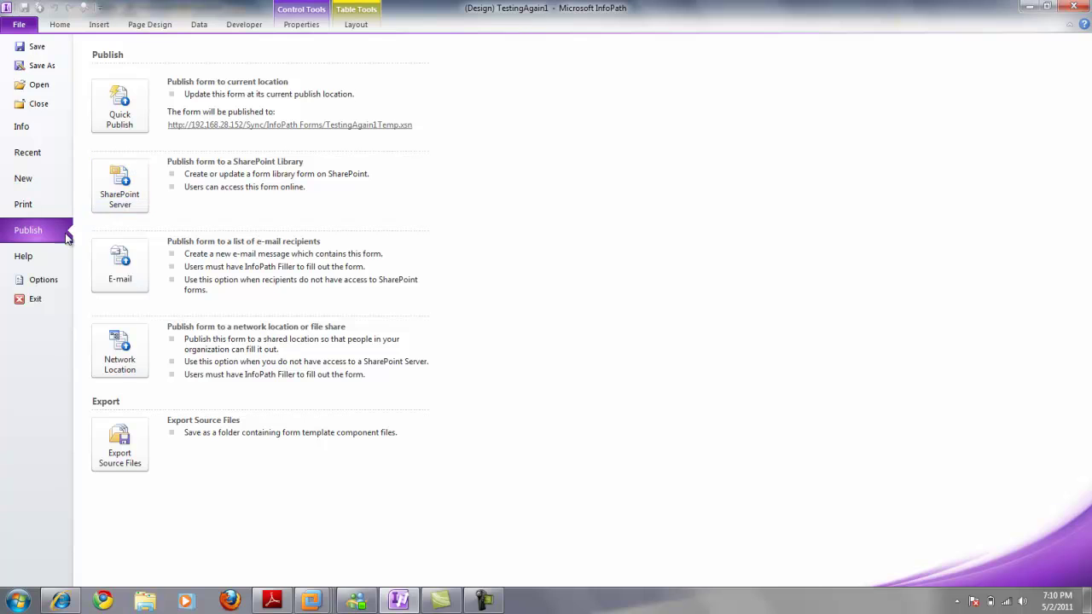
left_click(128, 185)
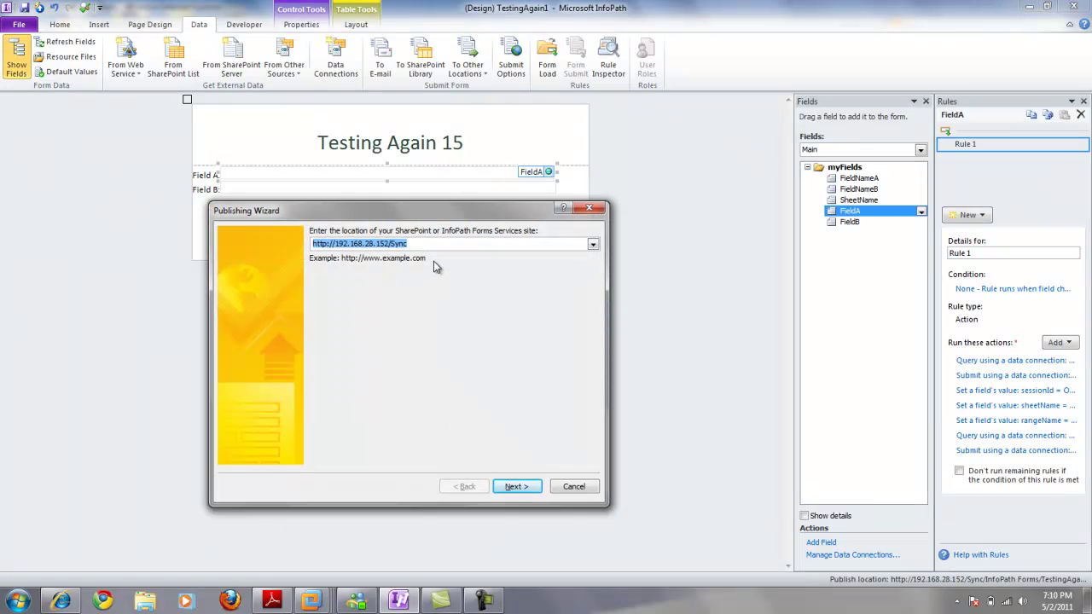
left_click(427, 241)
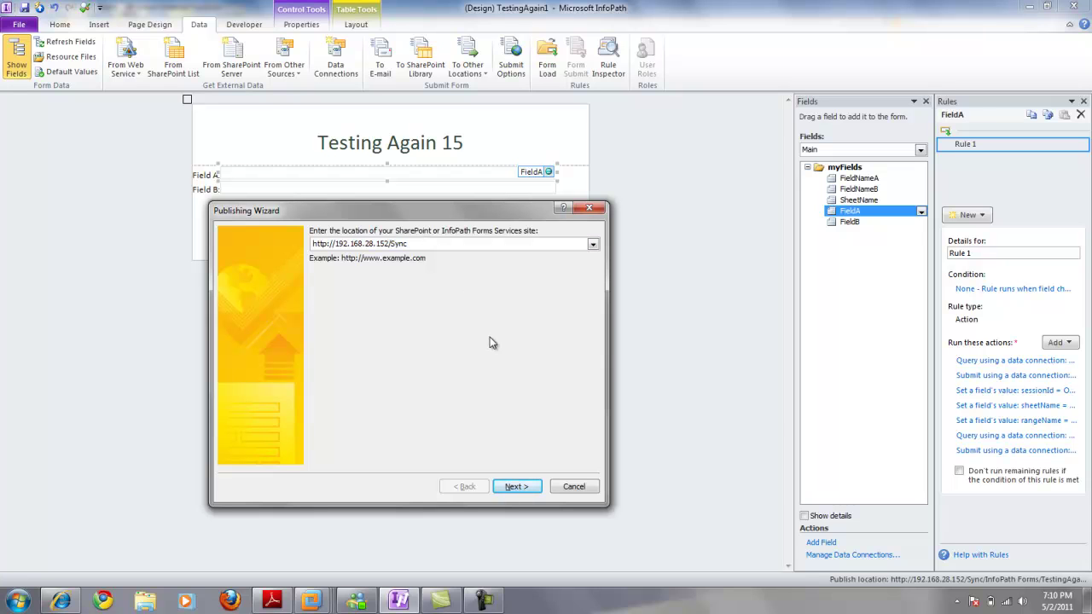
left_click(516, 487)
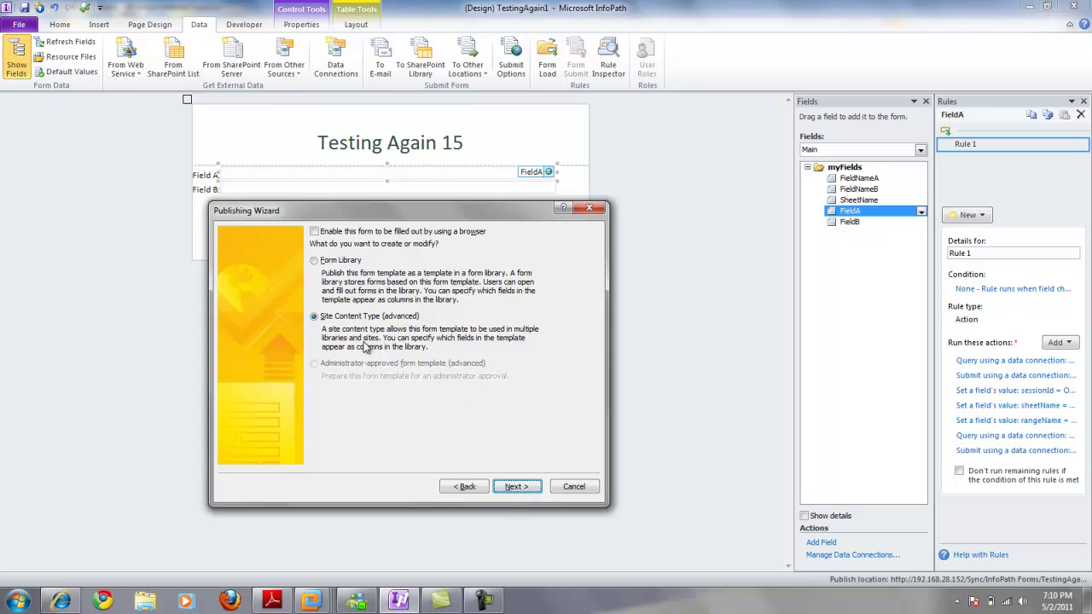
left_click(512, 489)
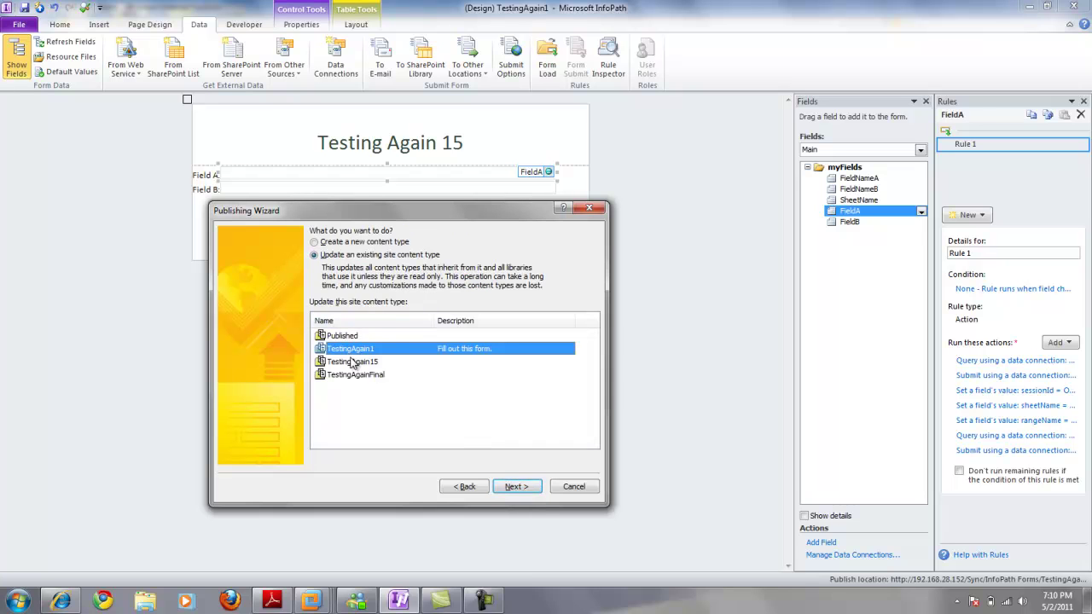
Update the existing TestingAgain1 content type using the template location /Sync/InfoPath Forms/TestingAgain1Temp.xsn, publish the form, and close the wizard
left_click(517, 487)
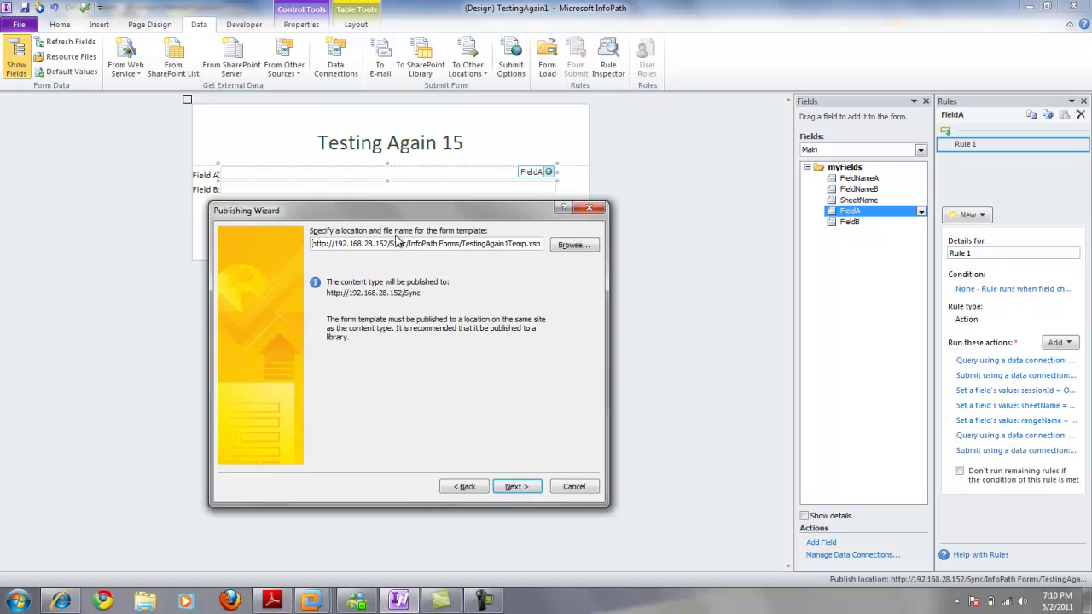
left_click_drag(388, 244, 635, 292)
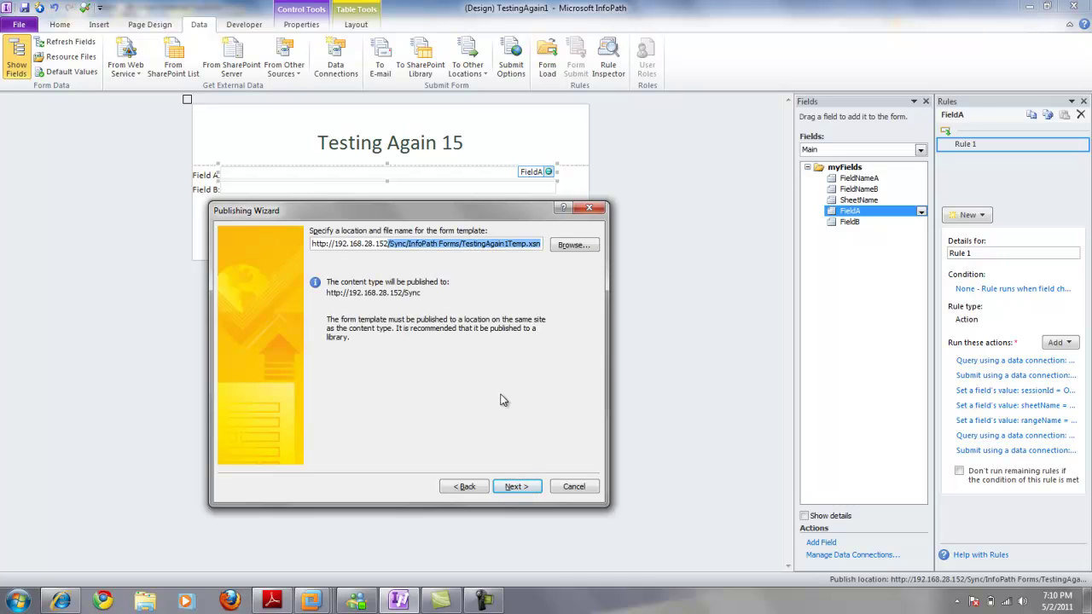
left_click(503, 490)
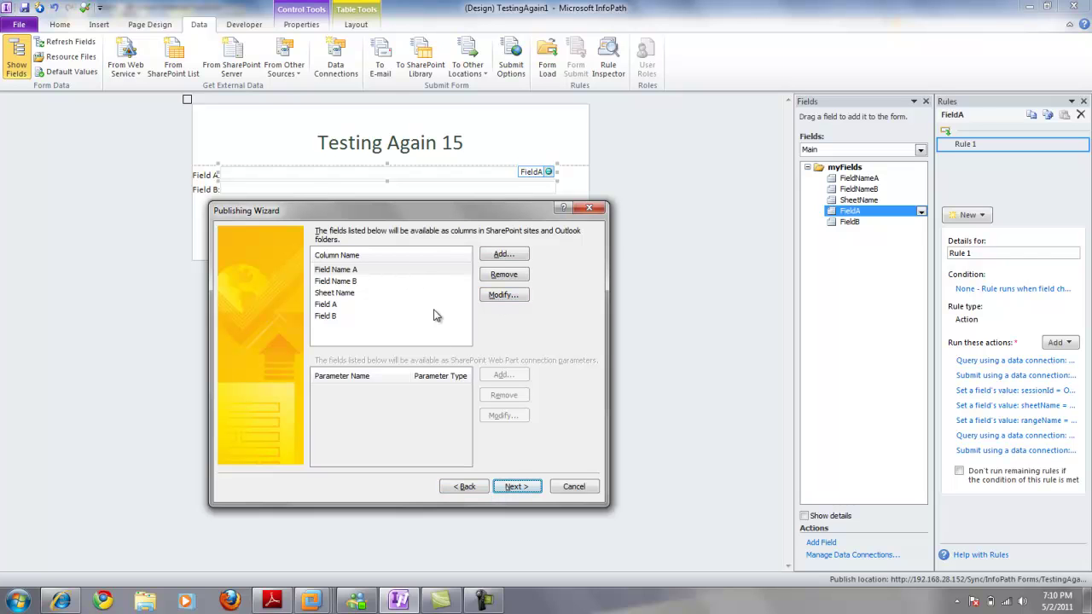
left_click(518, 486)
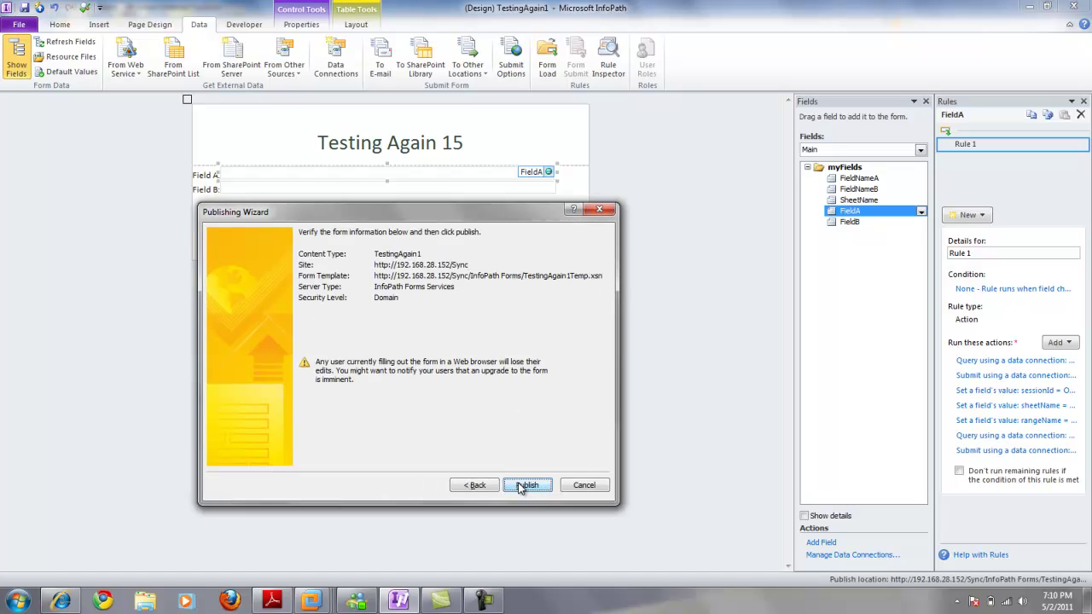
left_click(525, 485)
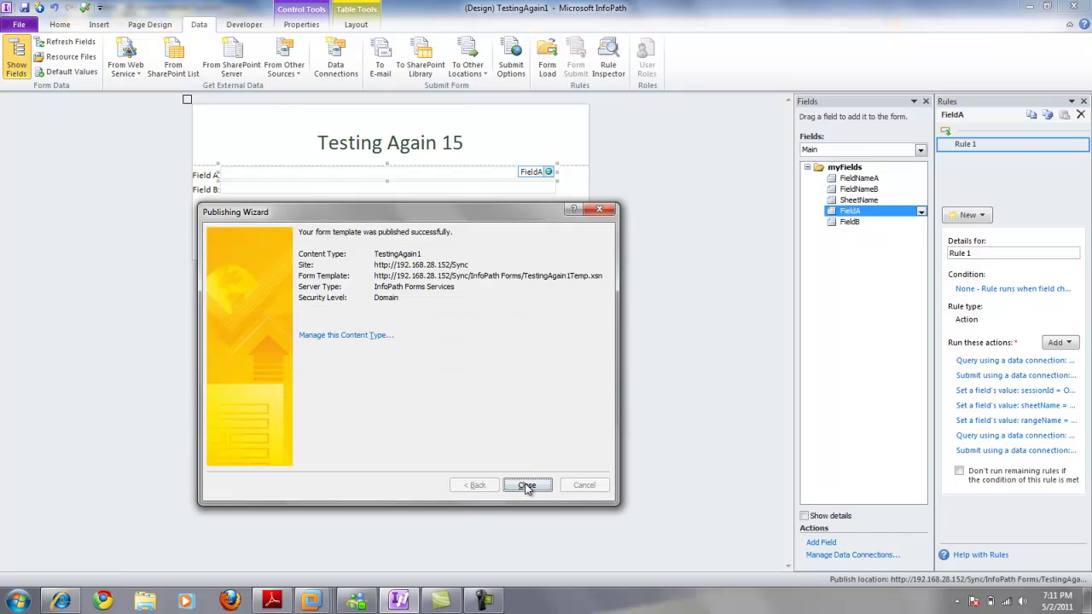
left_click(527, 485)
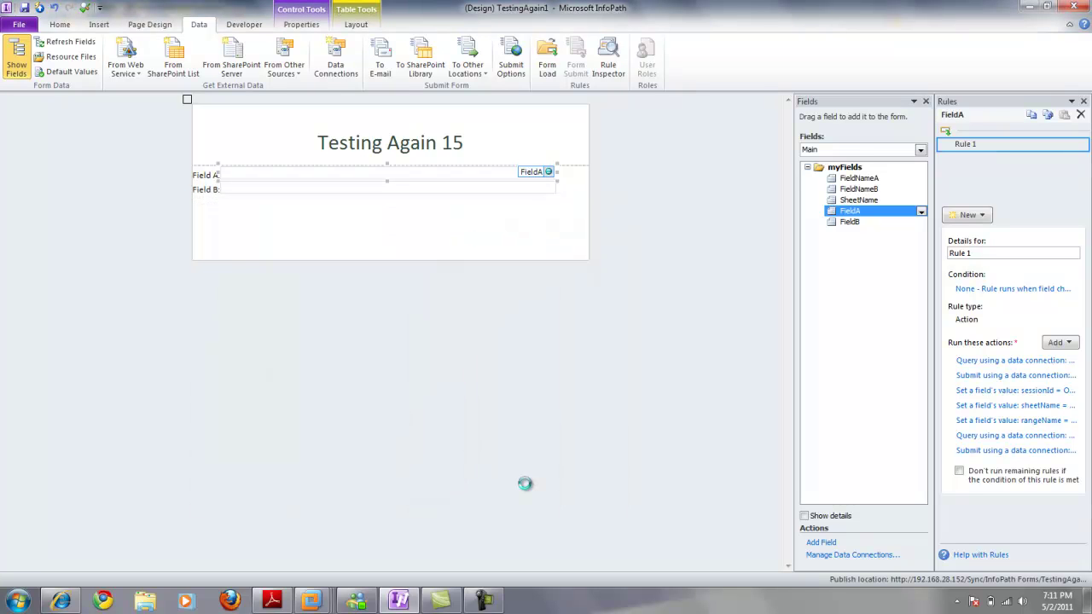
View the InfoPathExcelTalk library in Internet Explorer, return to InfoPath, and check the connection file path of OpenWorkbook_ForEditing
left_click(61, 600)
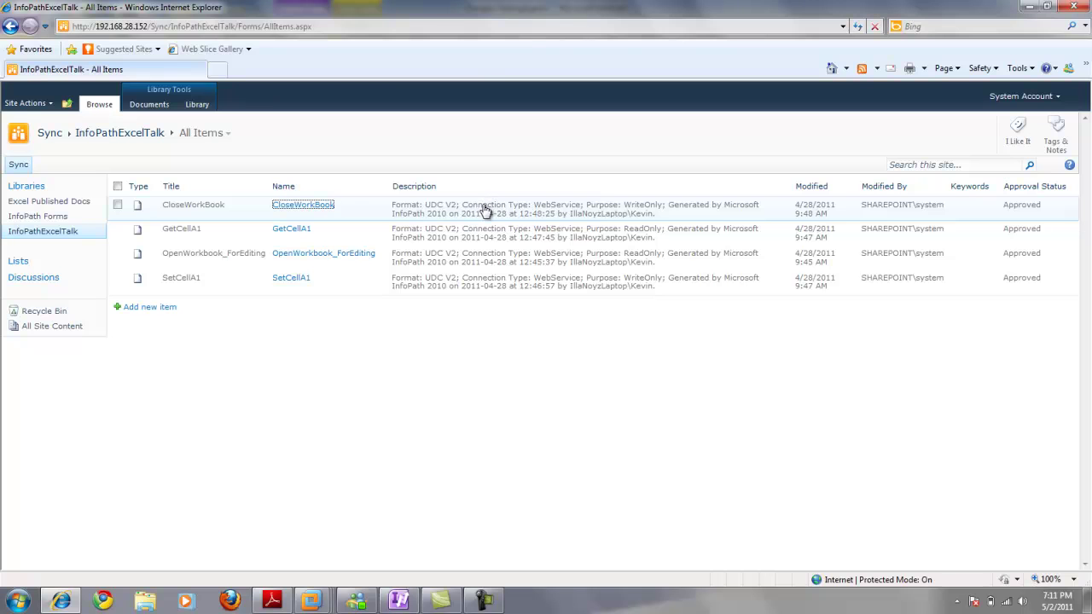
left_click(399, 601)
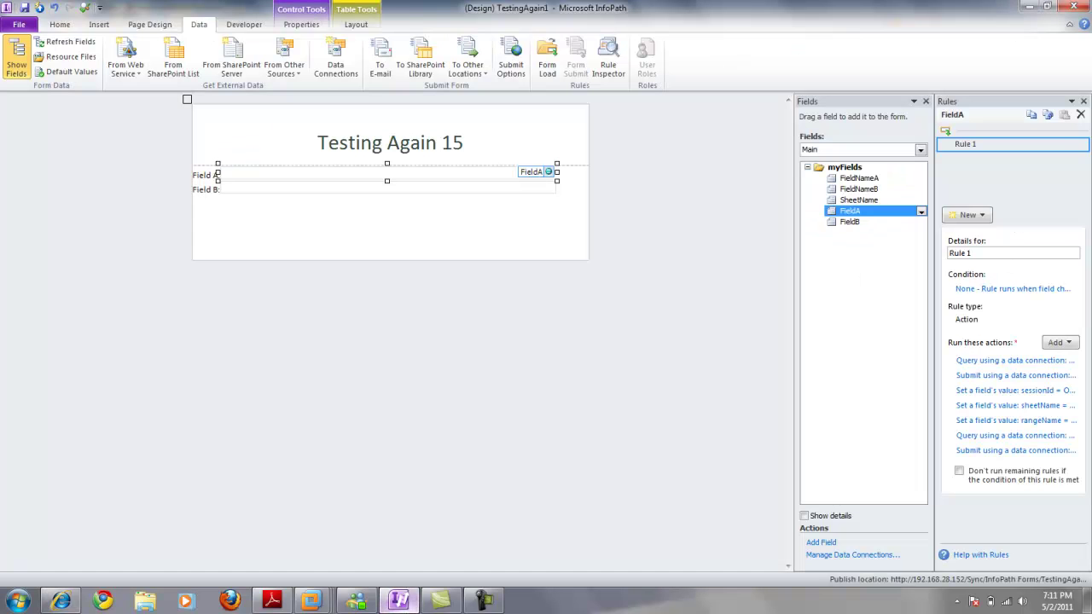
left_click(338, 68)
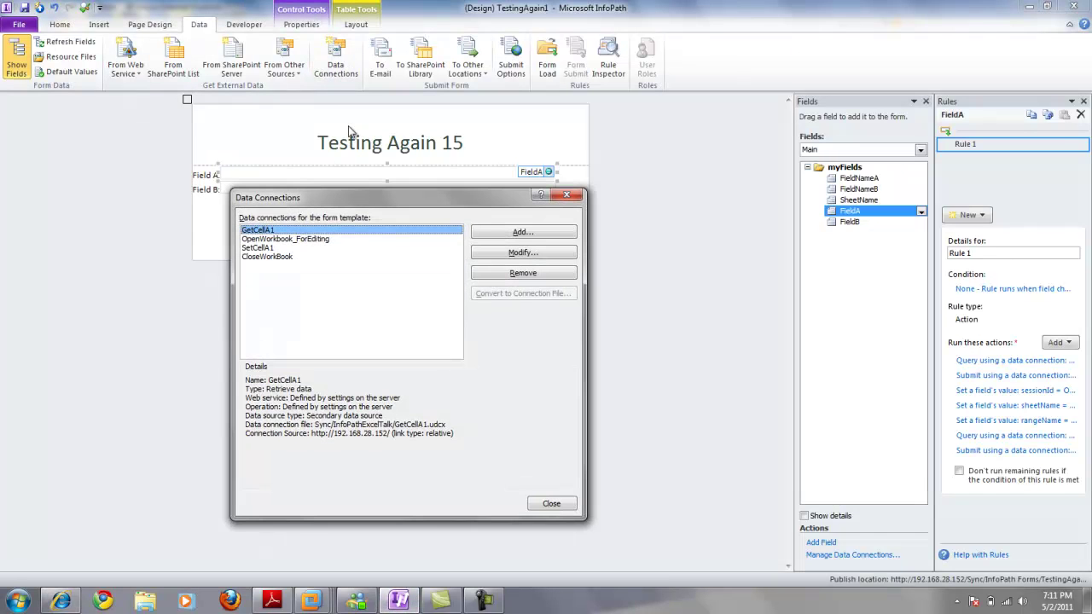
left_click(302, 240)
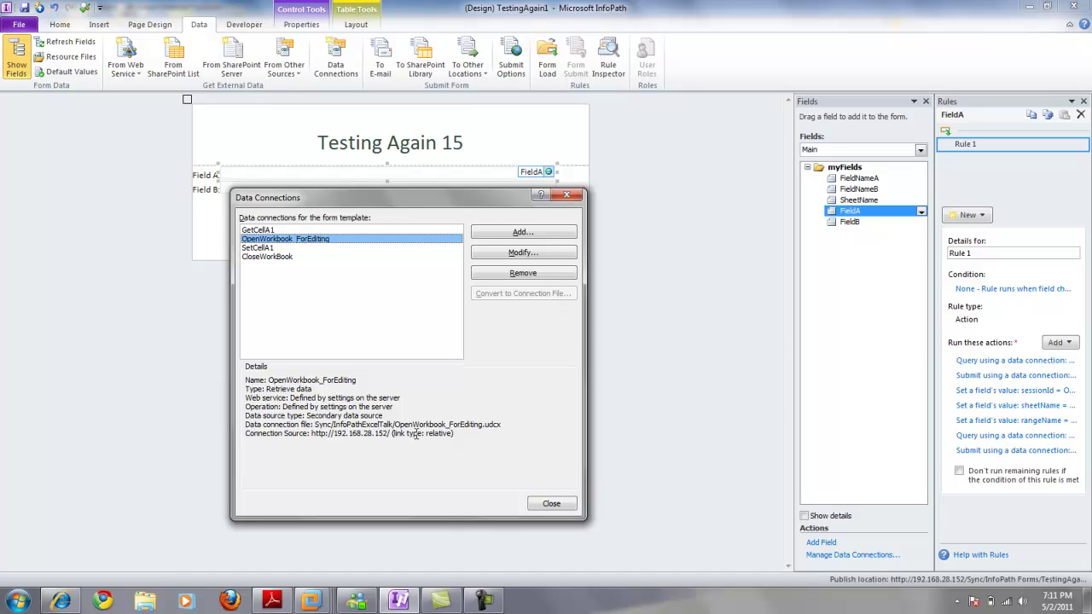
left_click(541, 504)
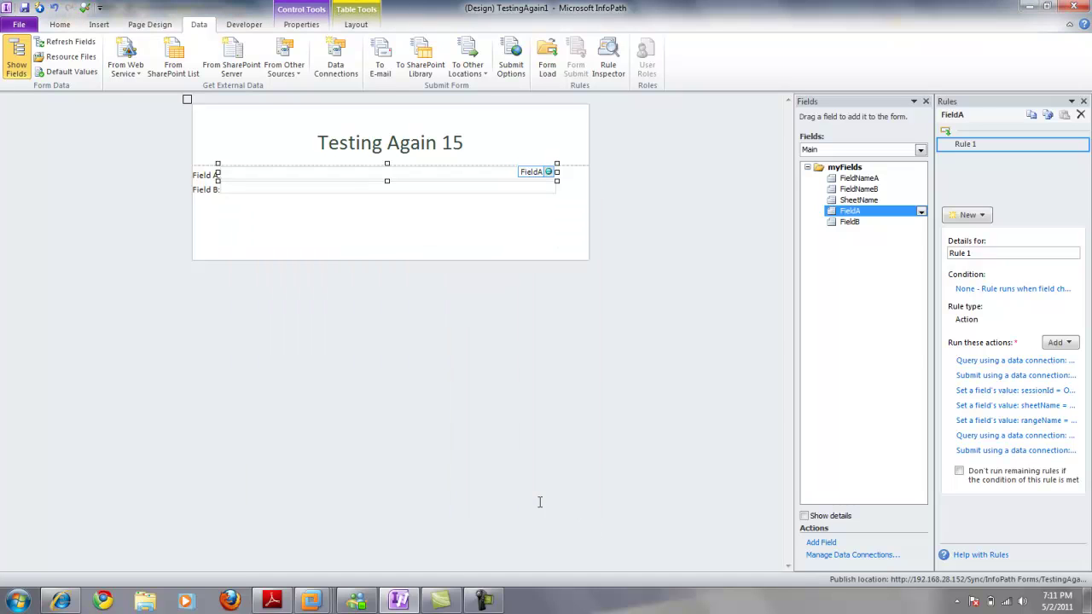
Switch to Internet Explorer and open a new TestingAgain1 form from the InfoPath Forms library, accepting the TestingAgain1Temp.xsn download
left_click(68, 597)
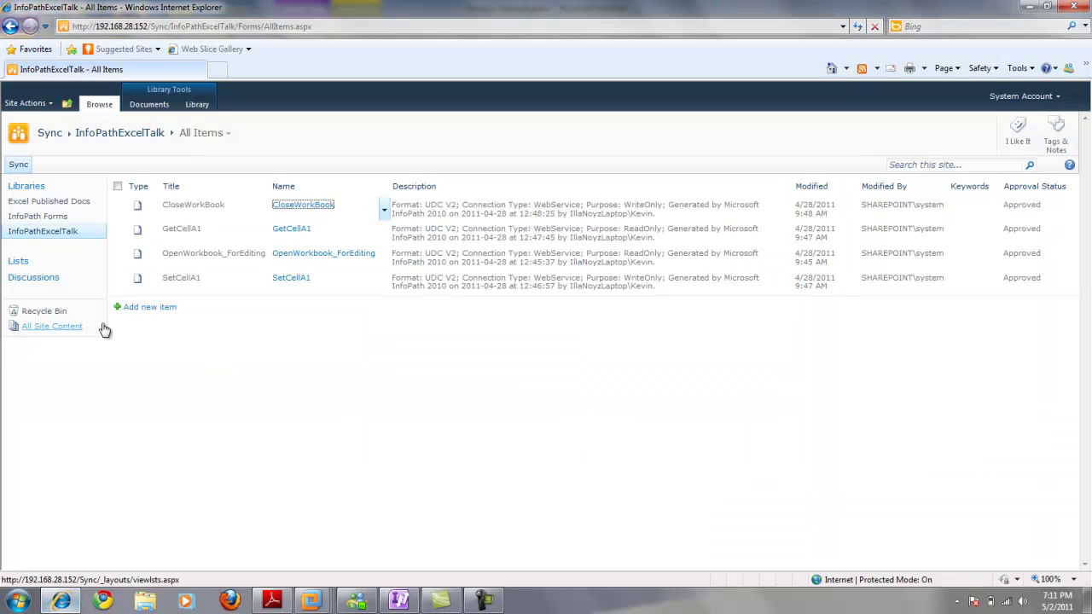
left_click(33, 217)
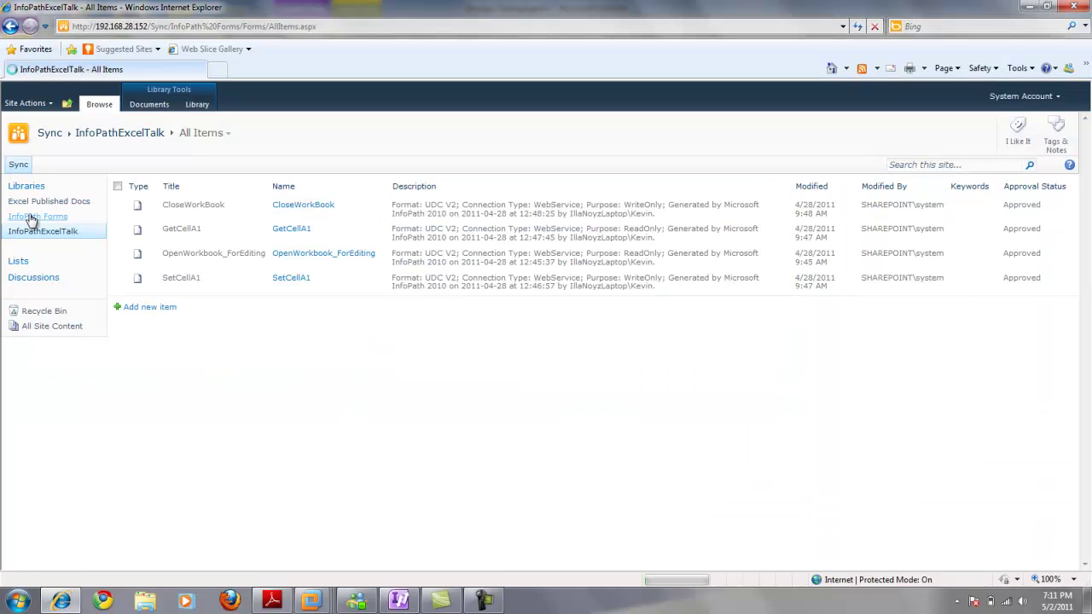
left_click(140, 106)
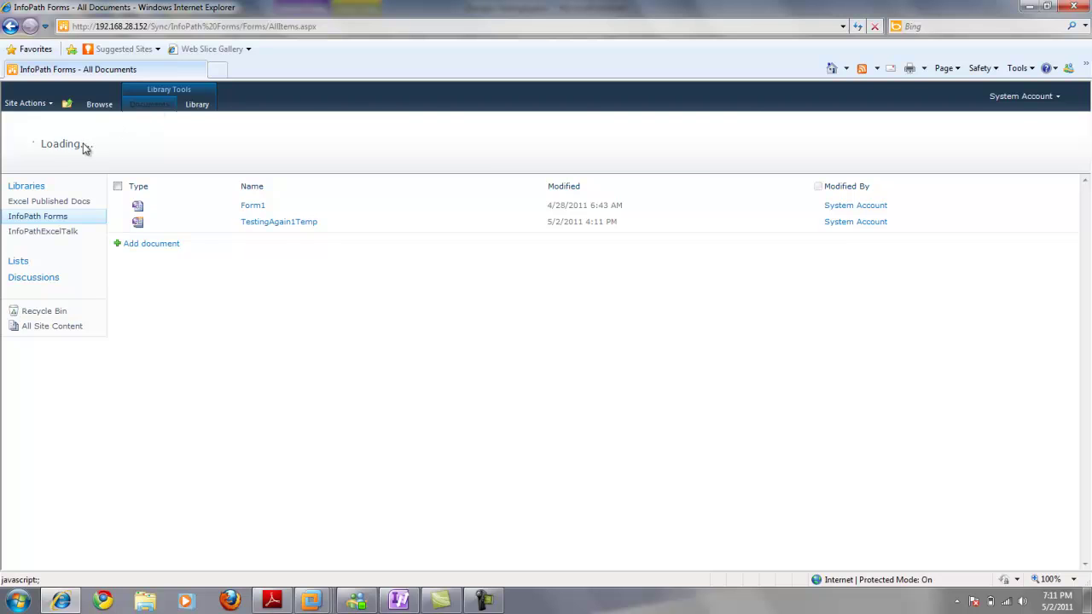
left_click(38, 154)
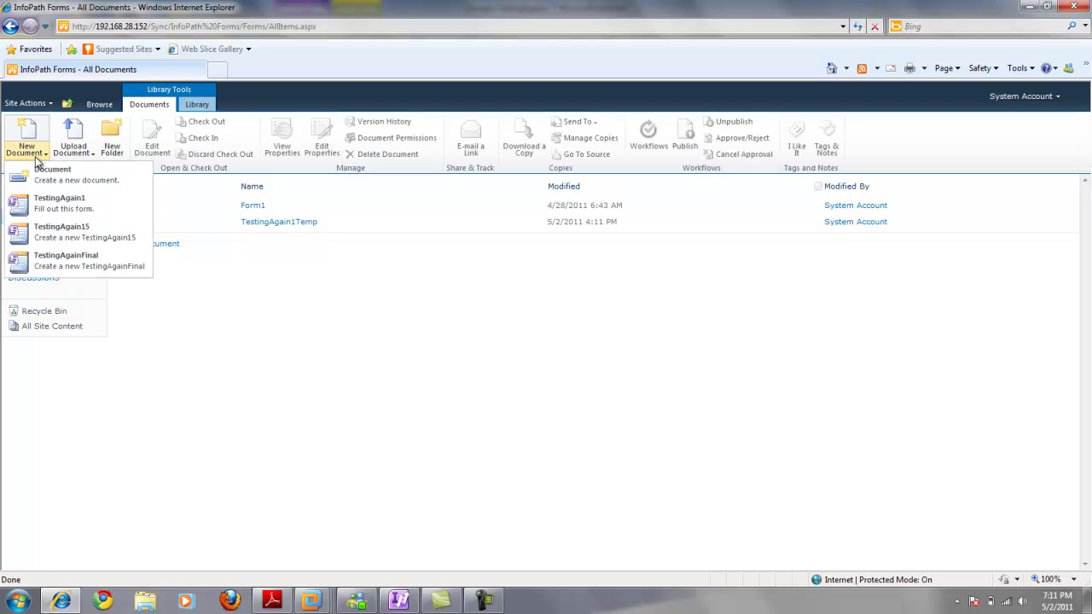
left_click(52, 206)
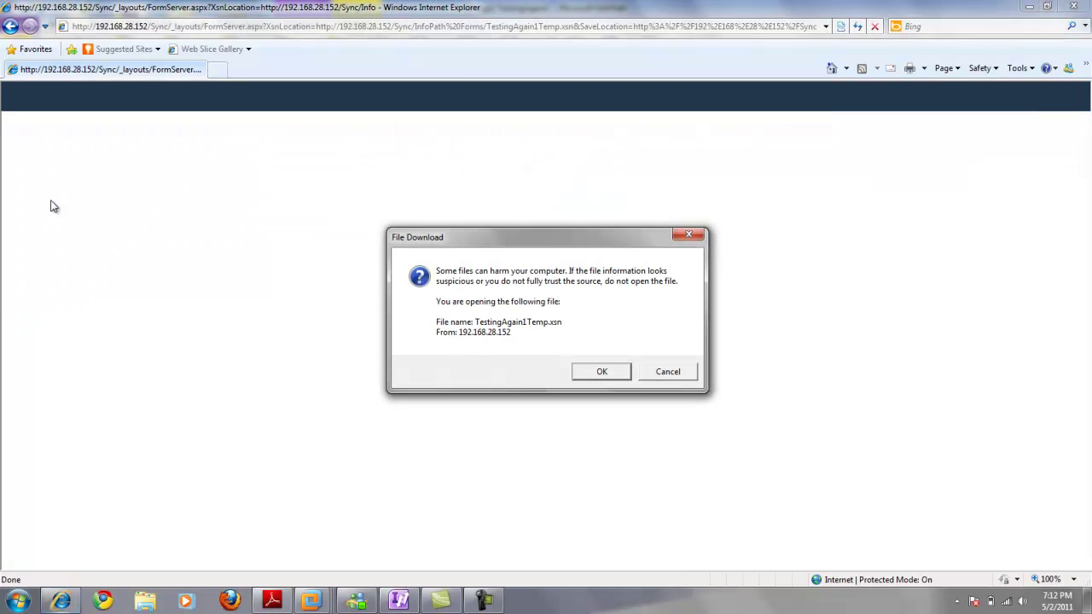
left_click(602, 372)
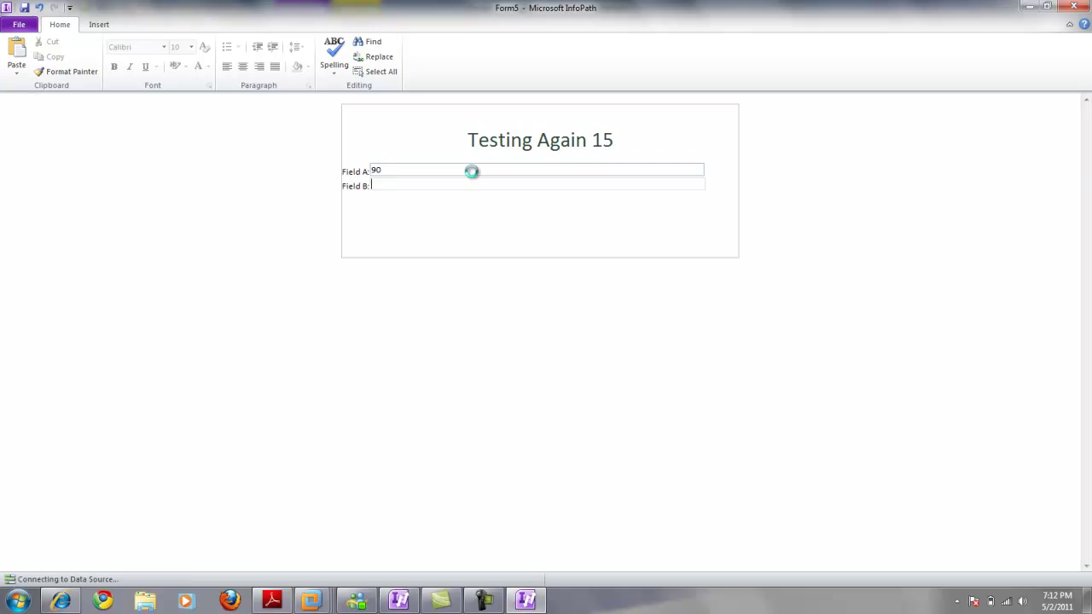
Test the form with 90 in Field A, close it without saving, and close the TestingAgain1 design window
key("Tab")
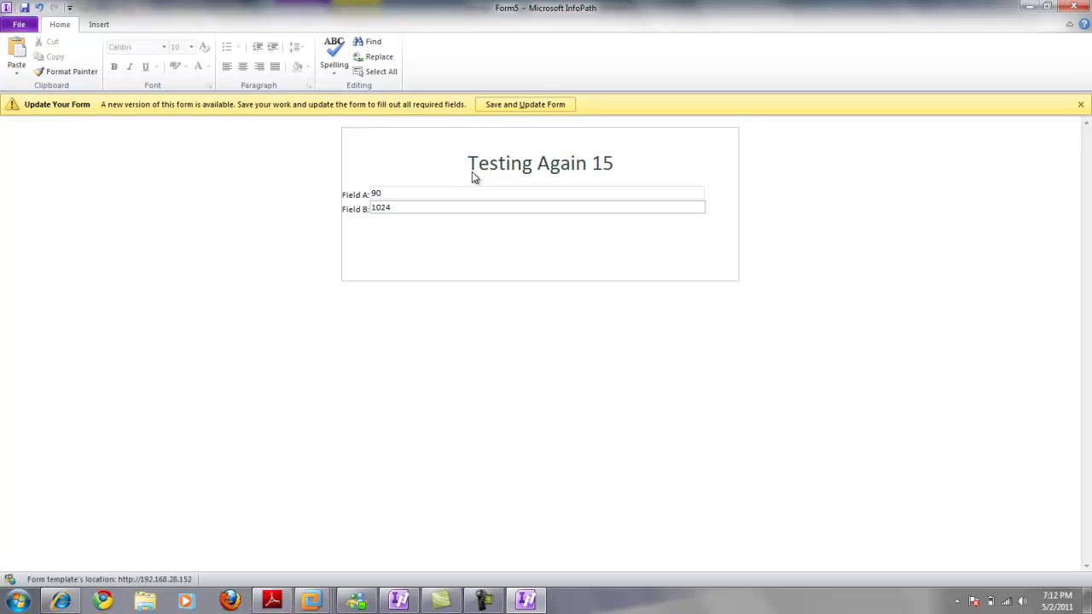
left_click(253, 307)
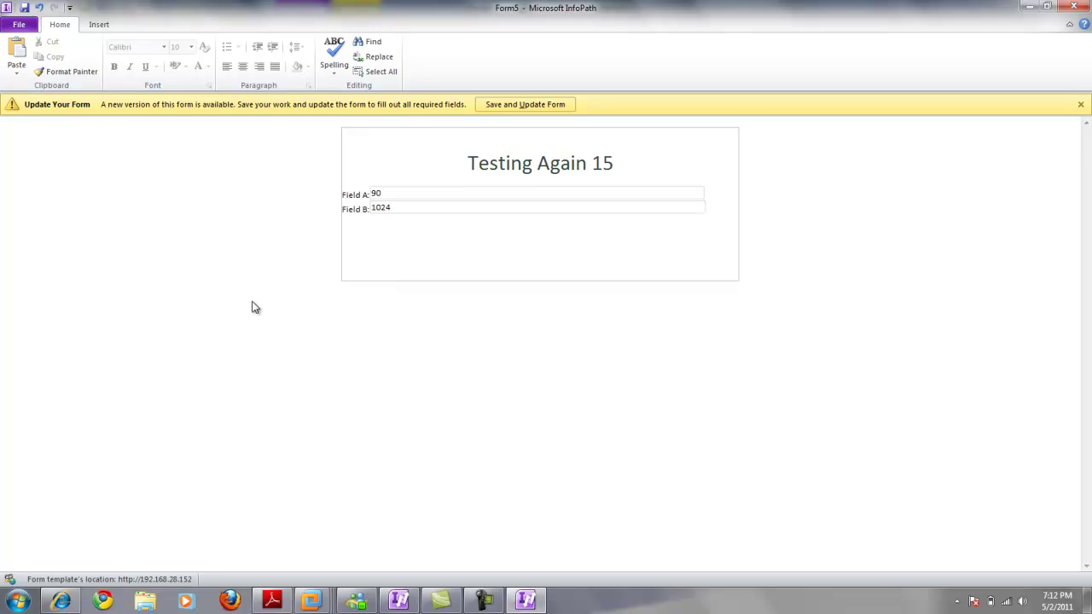
left_click(1075, 7)
left_click(547, 335)
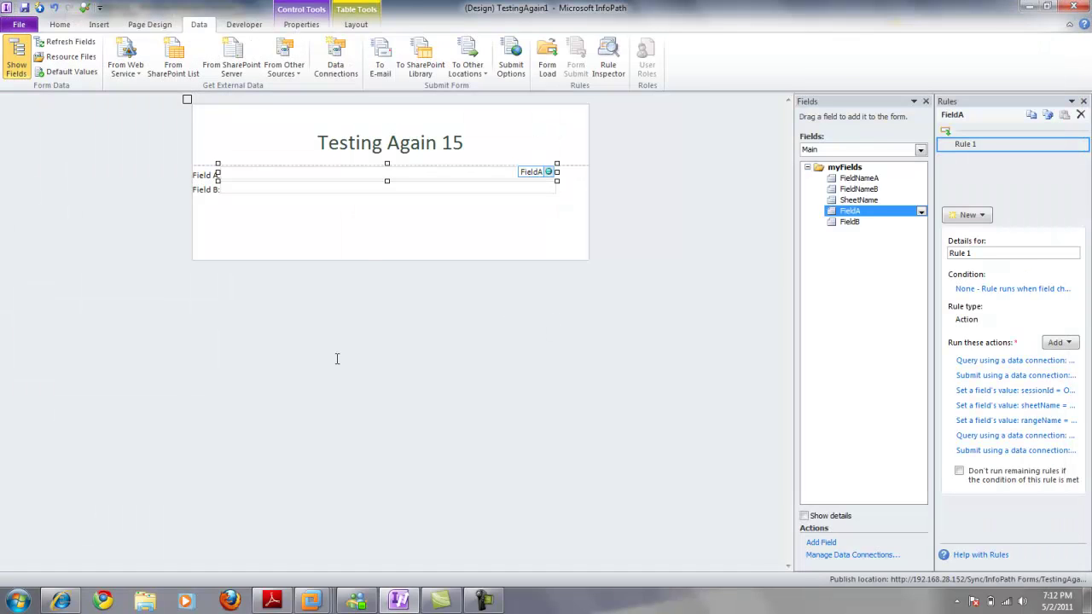
left_click(1074, 8)
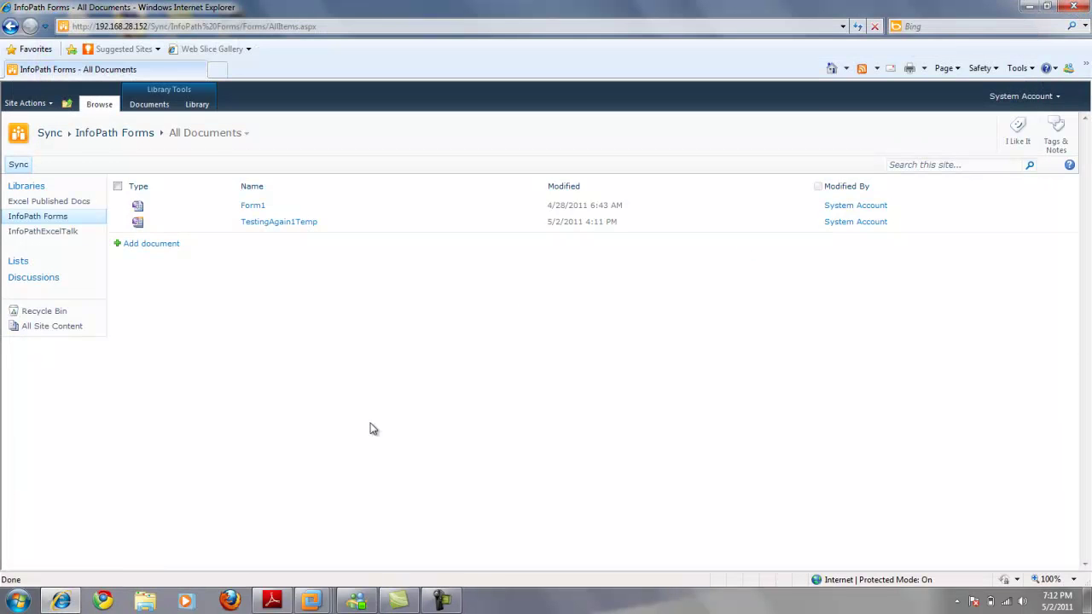
Start another TestingAgain1 form from the InfoPath Forms library, accepting the file download and the InfoPath security notice
left_click(149, 104)
left_click(30, 152)
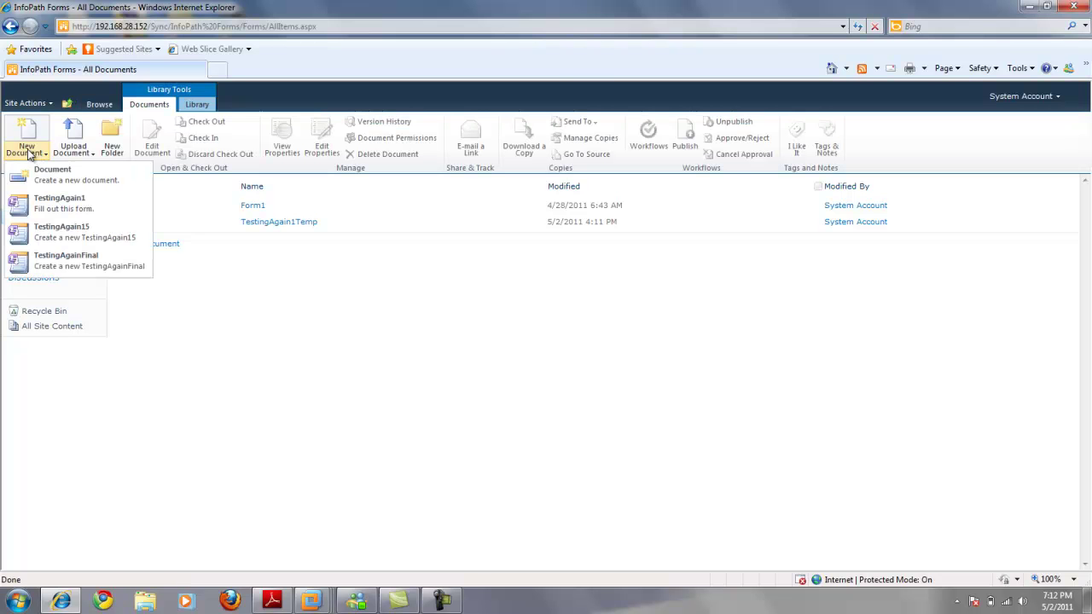
left_click(43, 205)
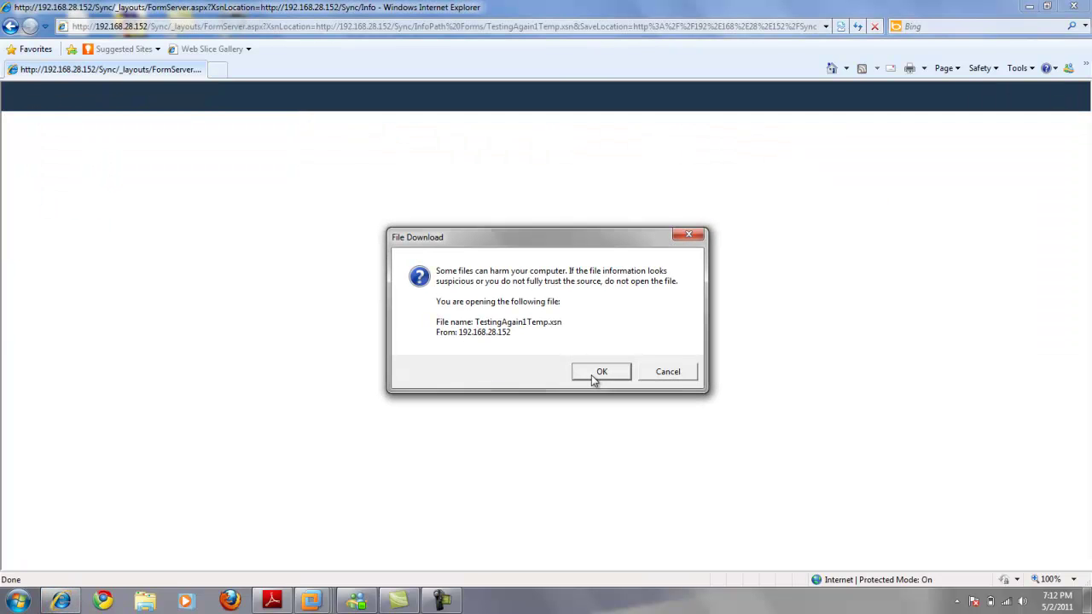
left_click(595, 374)
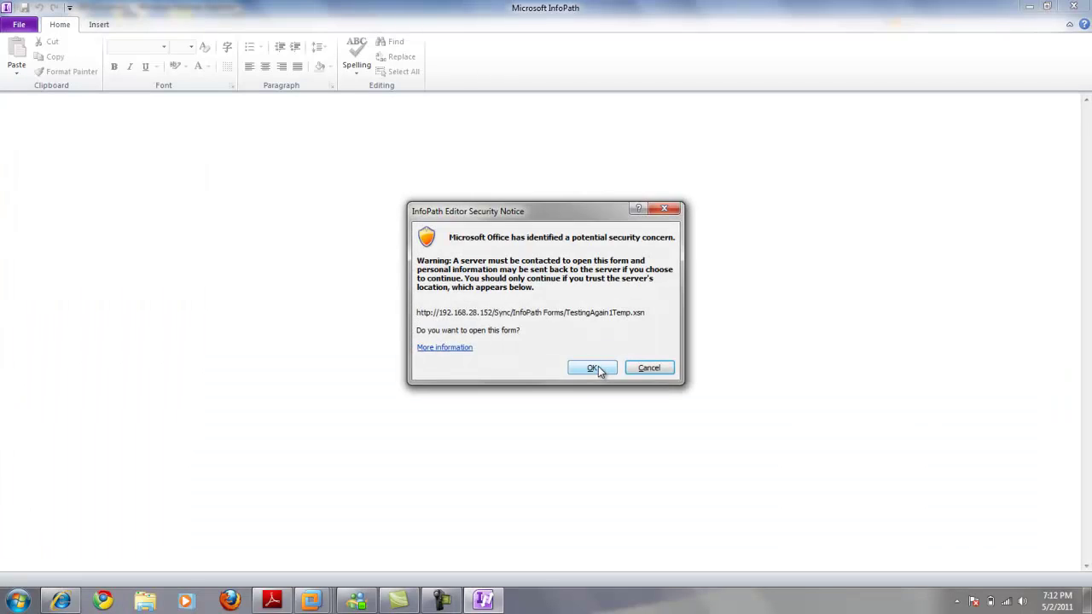
left_click(598, 368)
Save and update the form to its new version, entering the account password to connect to 192.168.28.152
left_click(535, 105)
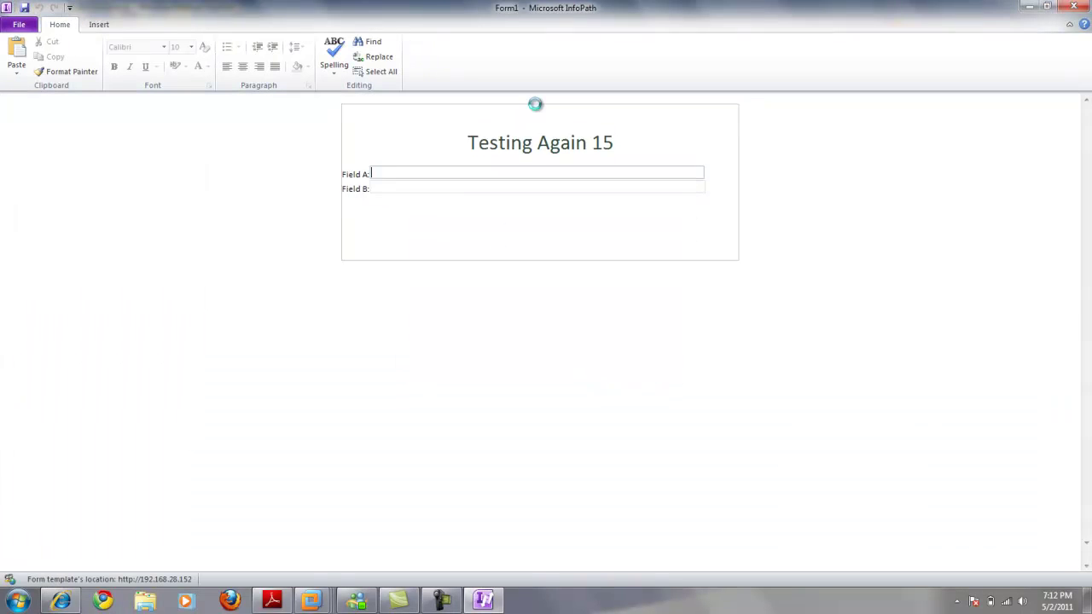
type("***")
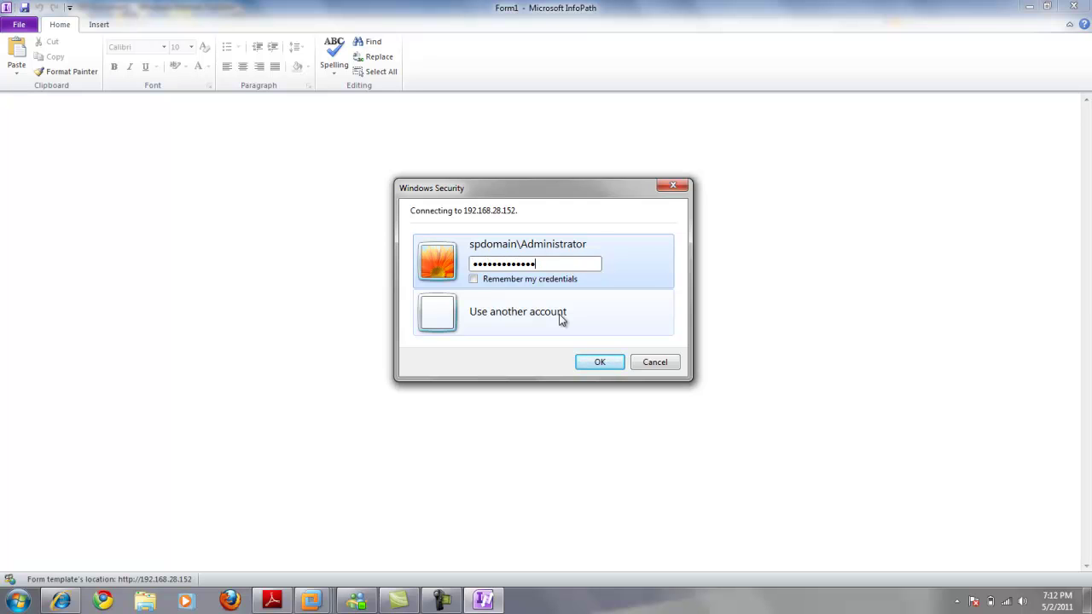
key("Return")
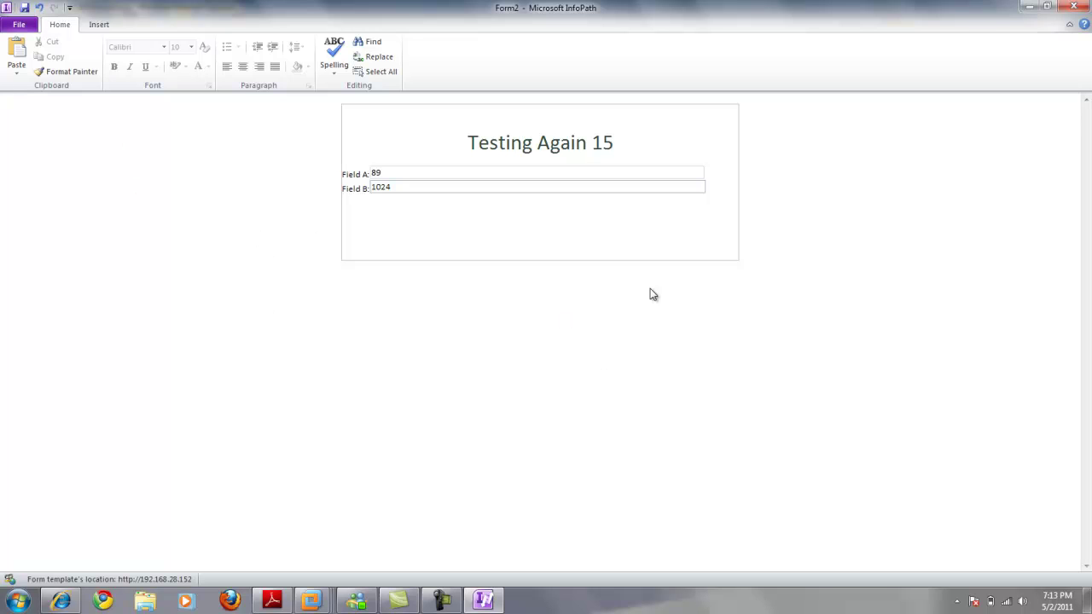
Submit 89 through Field A of the updated form and close the form without saving
left_click(777, 250)
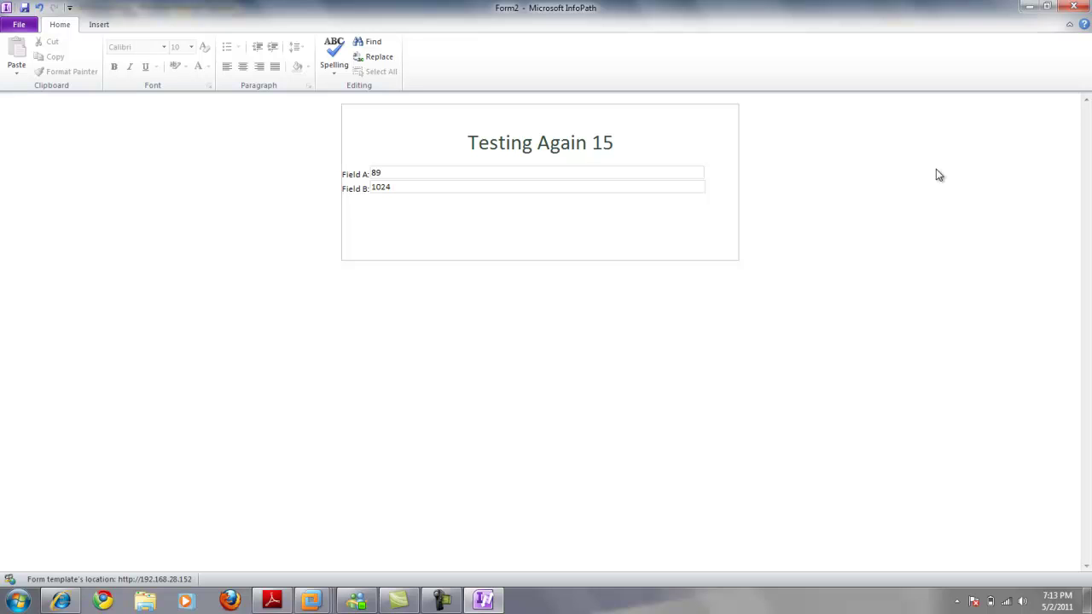
left_click(1073, 10)
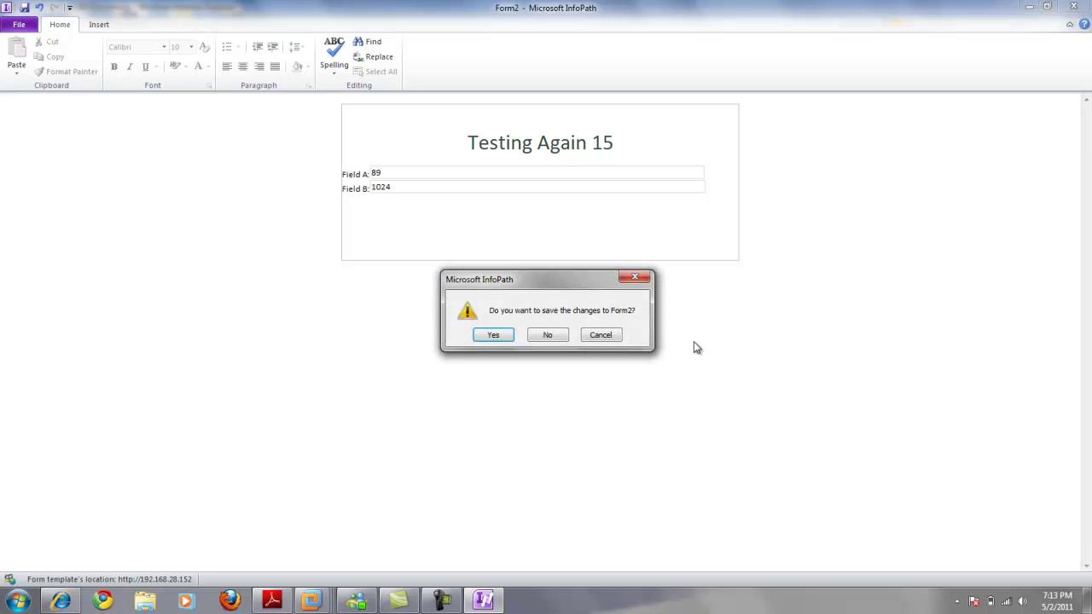
left_click(550, 337)
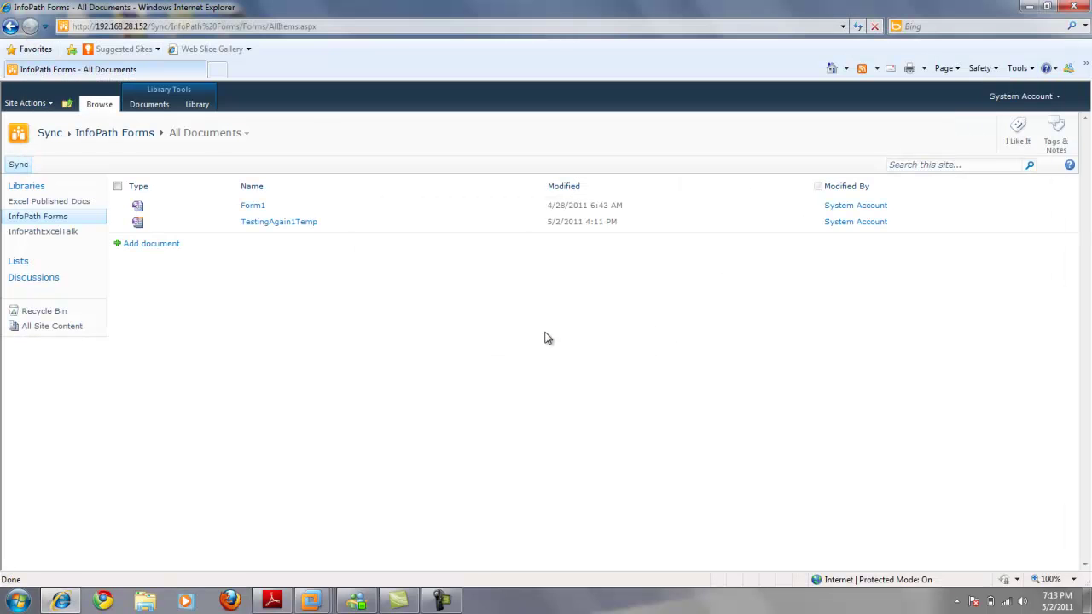
Refresh the Excel Published Docs library and view Workbook1 to check the values in cells A1 and B1
left_click(51, 204)
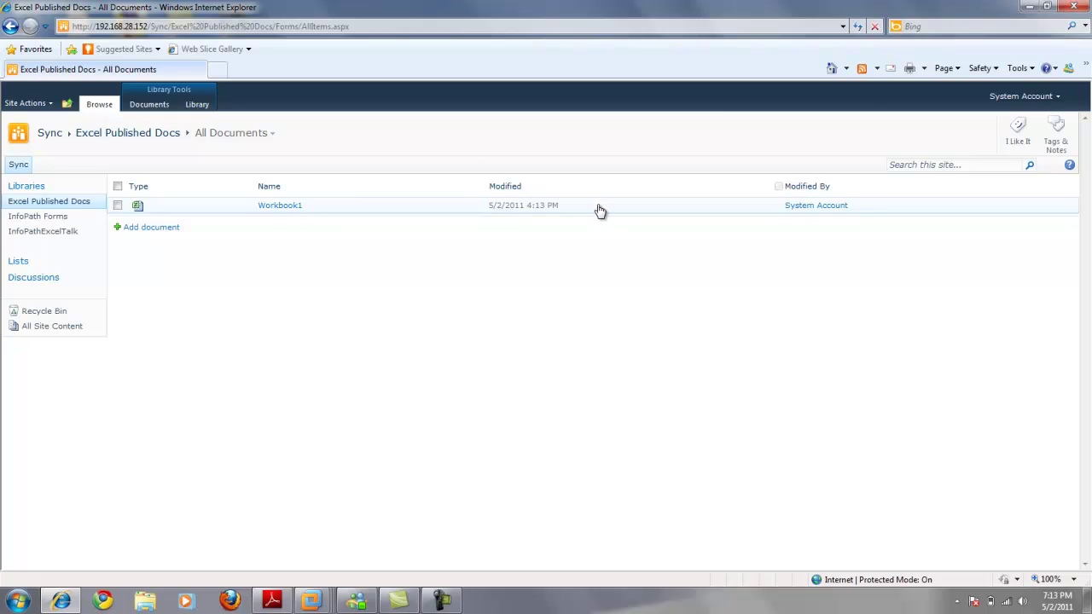
left_click(857, 26)
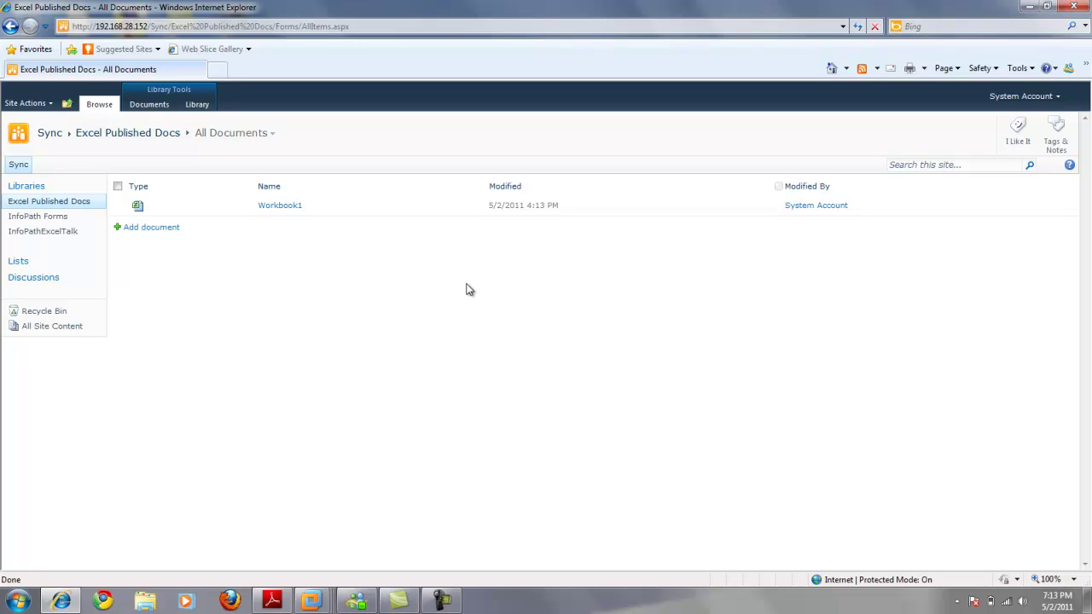
left_click(290, 208)
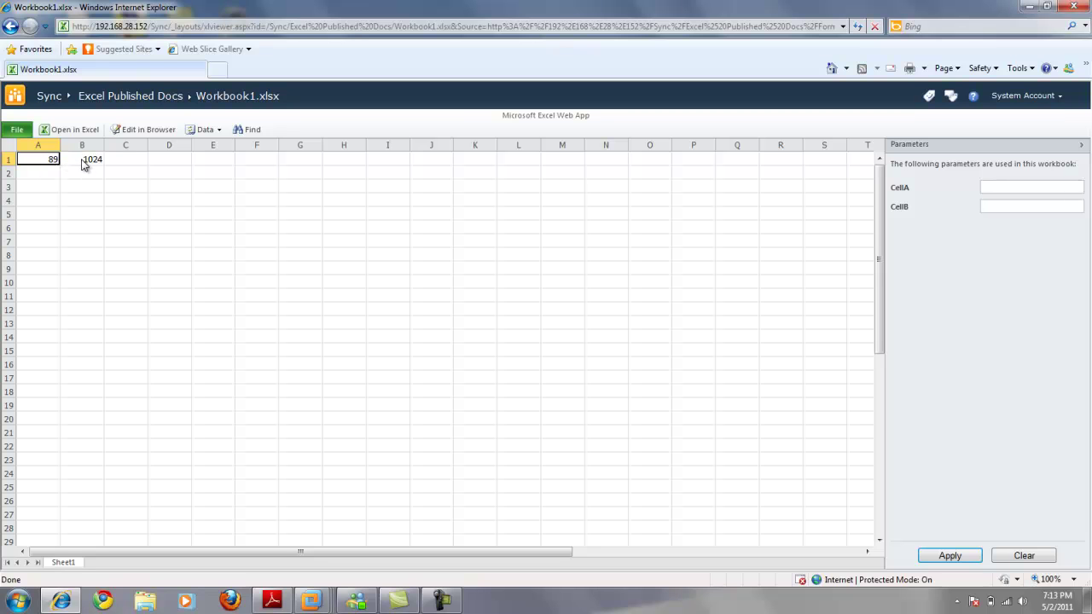
Edit Workbook1 in the browser, entering 89898 in cell B1 and 89 in cell A1
left_click(137, 132)
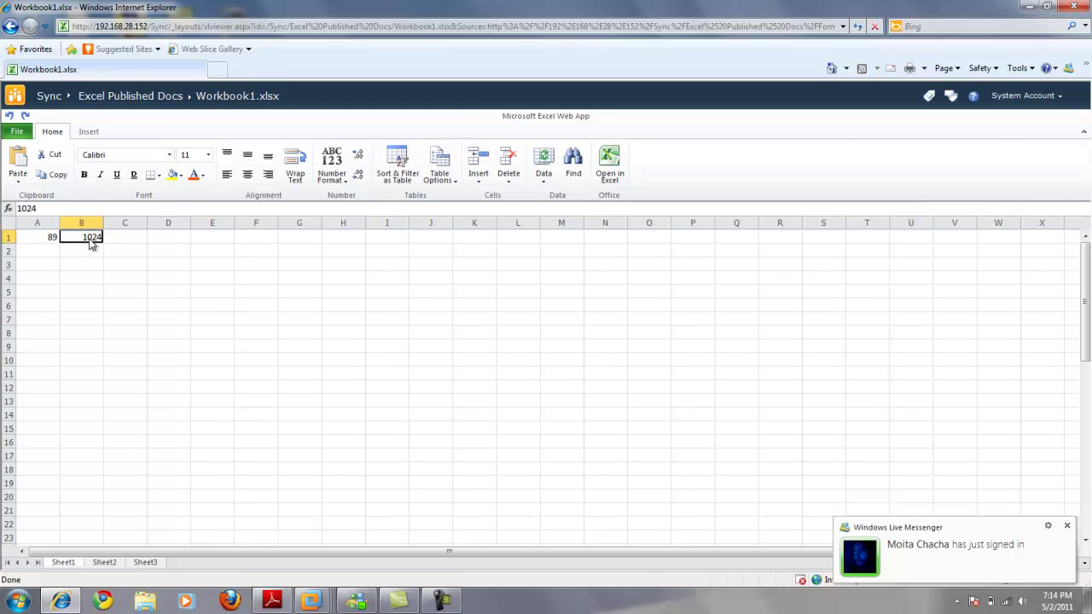
left_click(89, 249)
left_click(85, 240)
type("89898979")
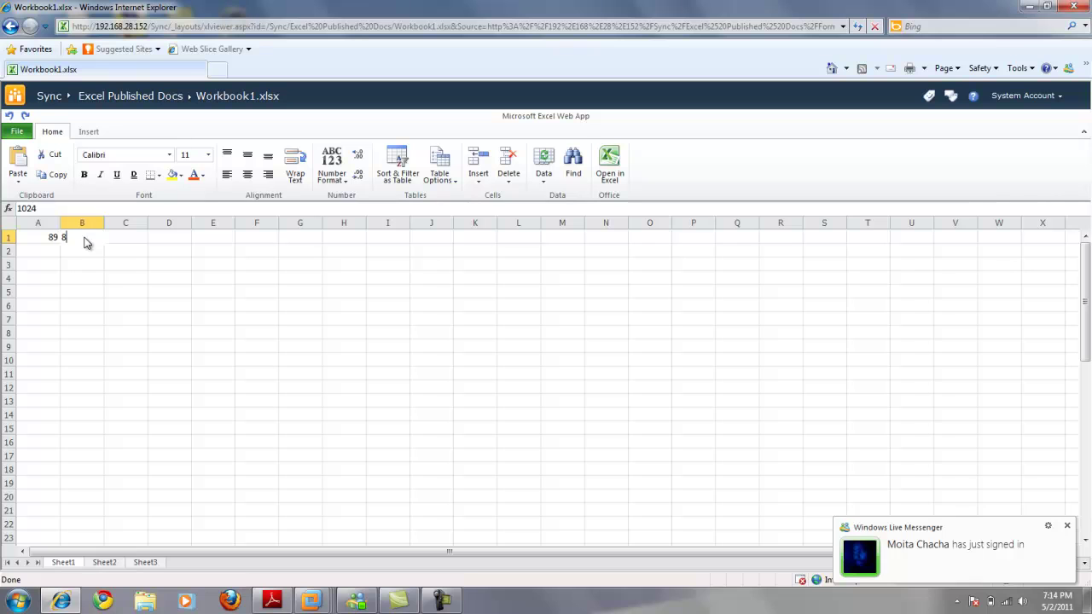
key("BackSpace")
key("BackSpace")
key("BackSpace")
left_click(42, 240)
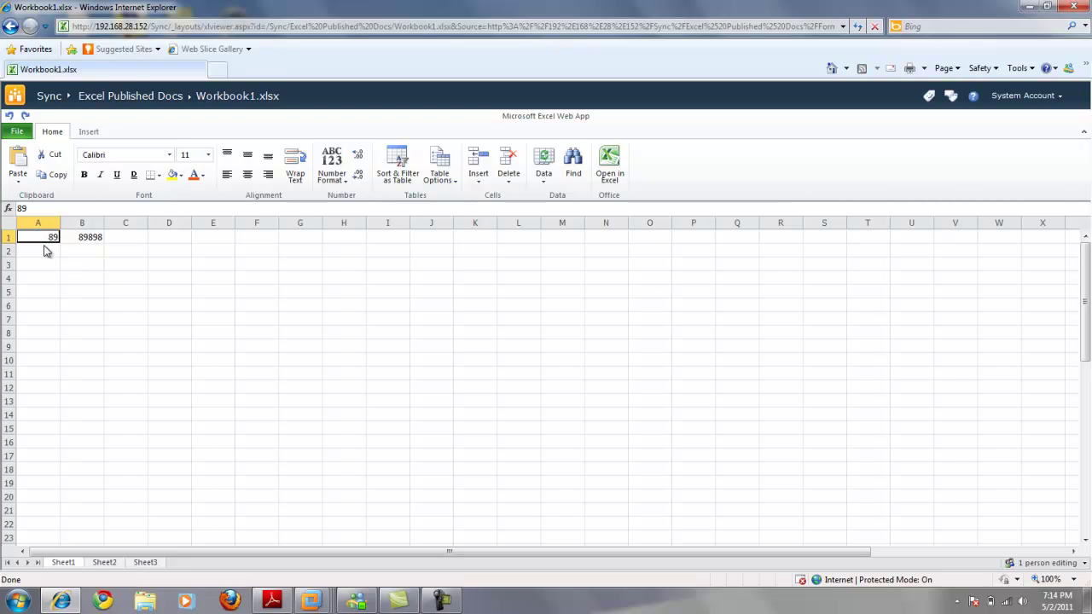
type("0")
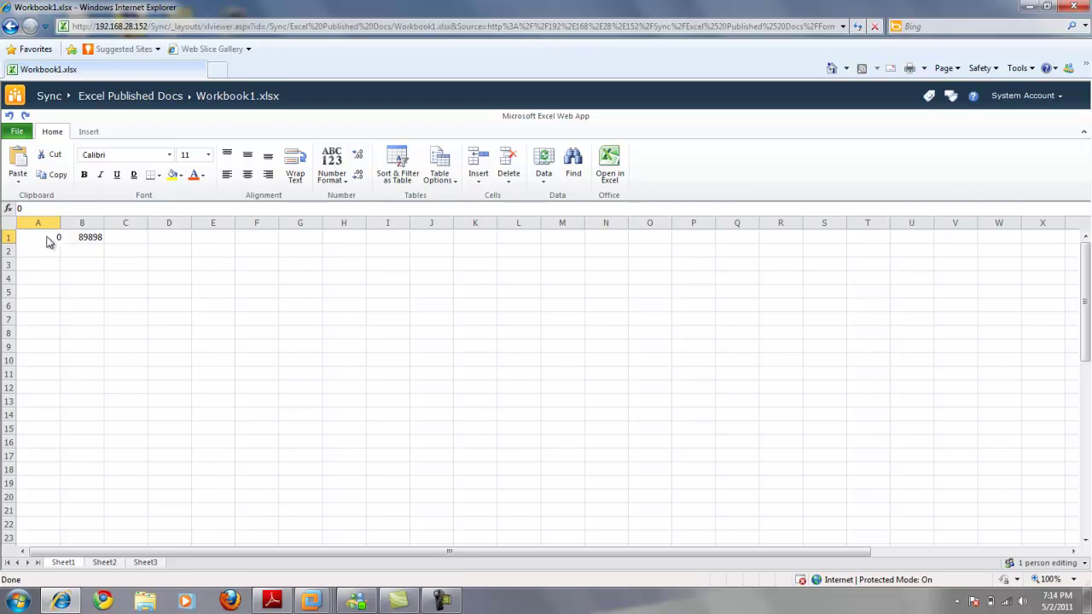
type("89")
key("Return")
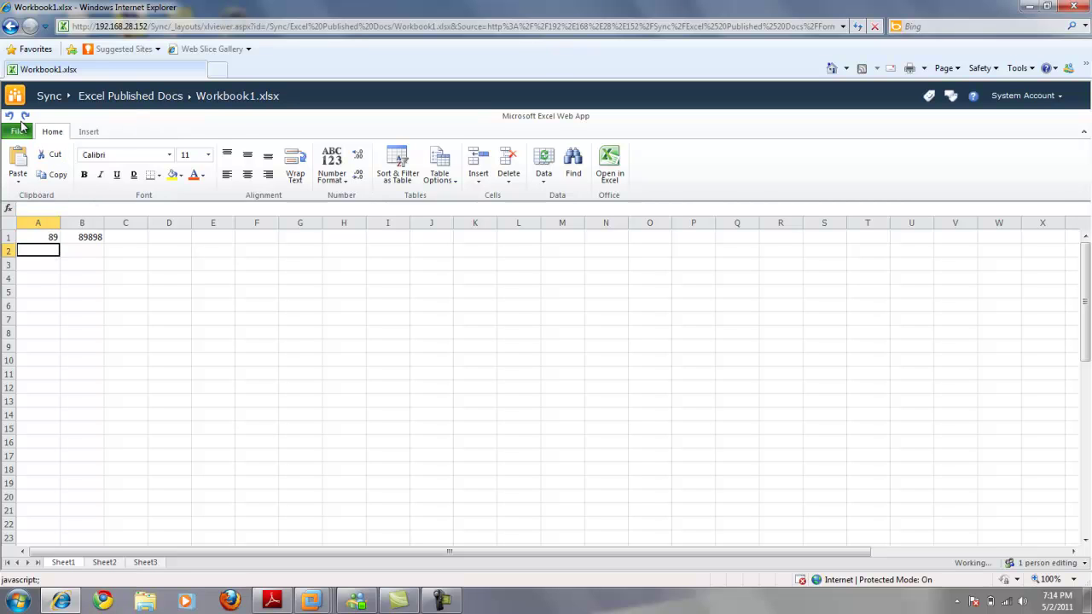
Save the workbook as Workbook1.xlsx, overwriting the existing file
left_click(17, 132)
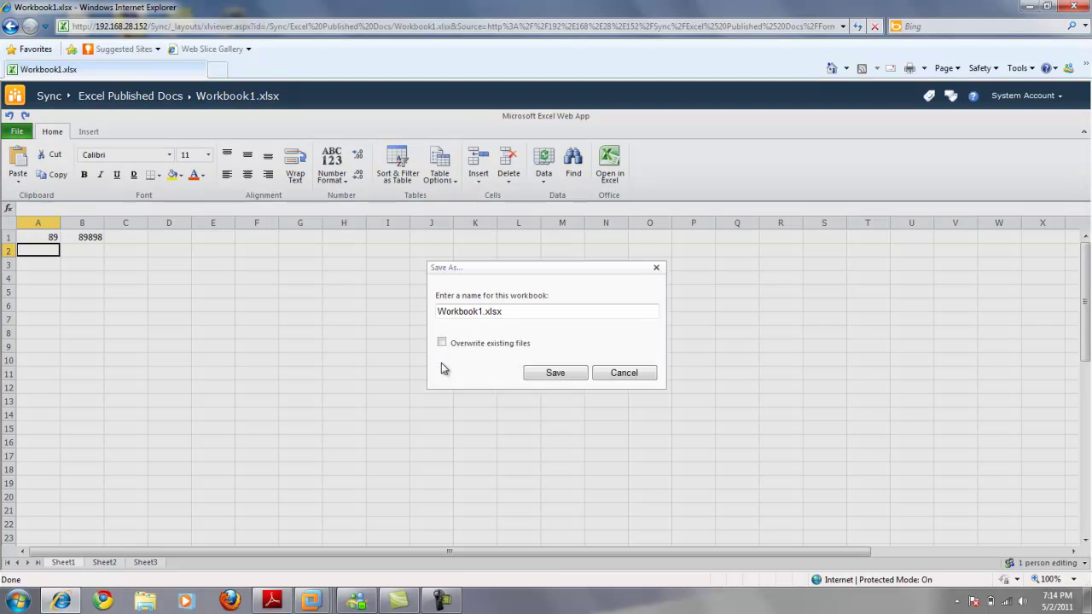
left_click(442, 344)
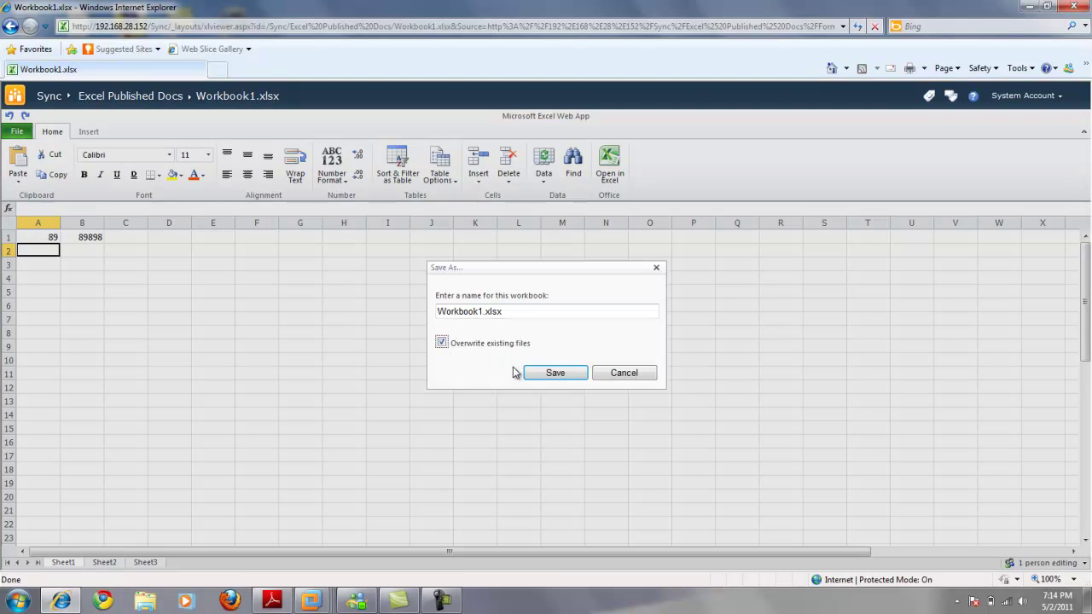
left_click(544, 374)
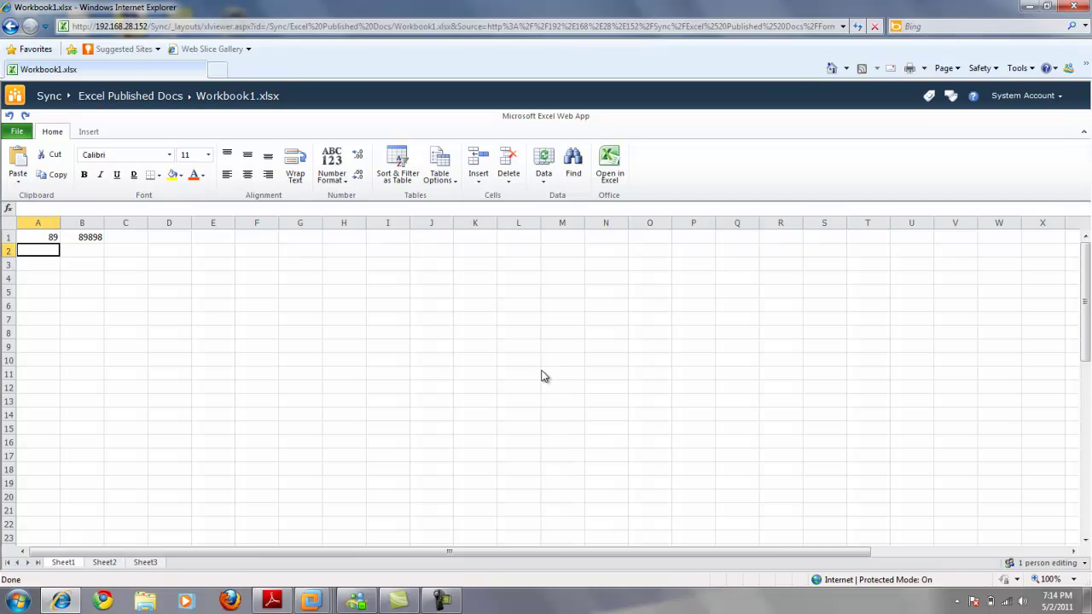
Return from the workbook to the InfoPath Forms library and open a fresh TestingAgain1 form to test the edited workbook
left_click(140, 96)
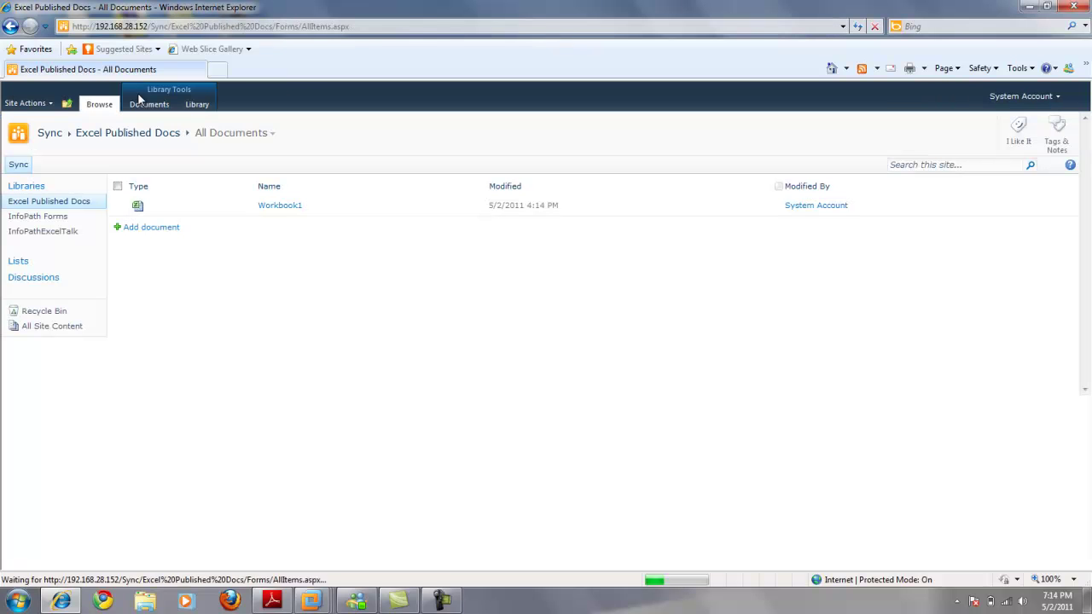
left_click(62, 220)
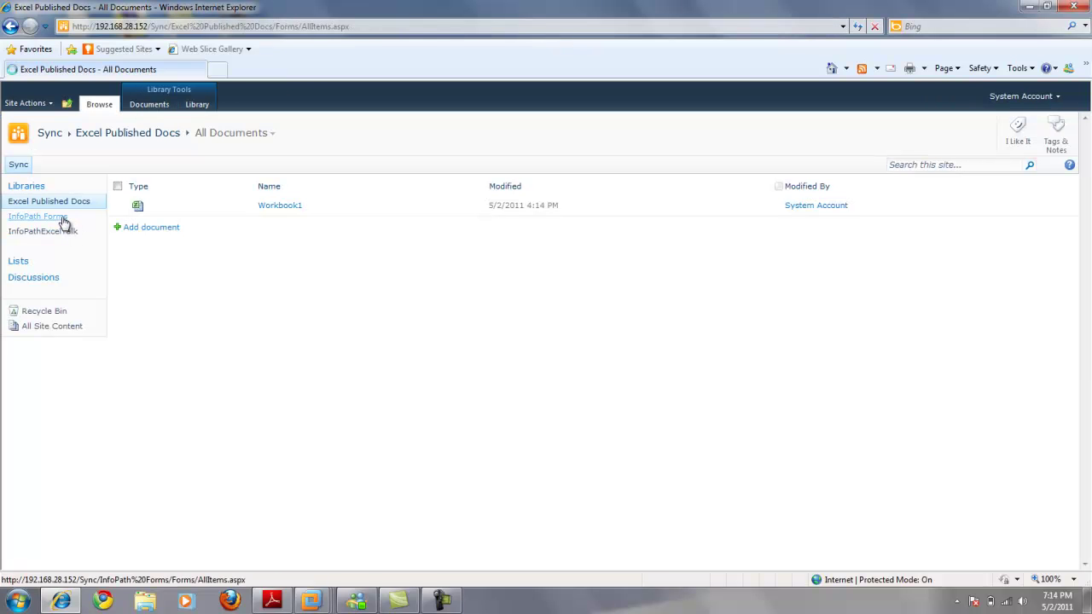
left_click(150, 106)
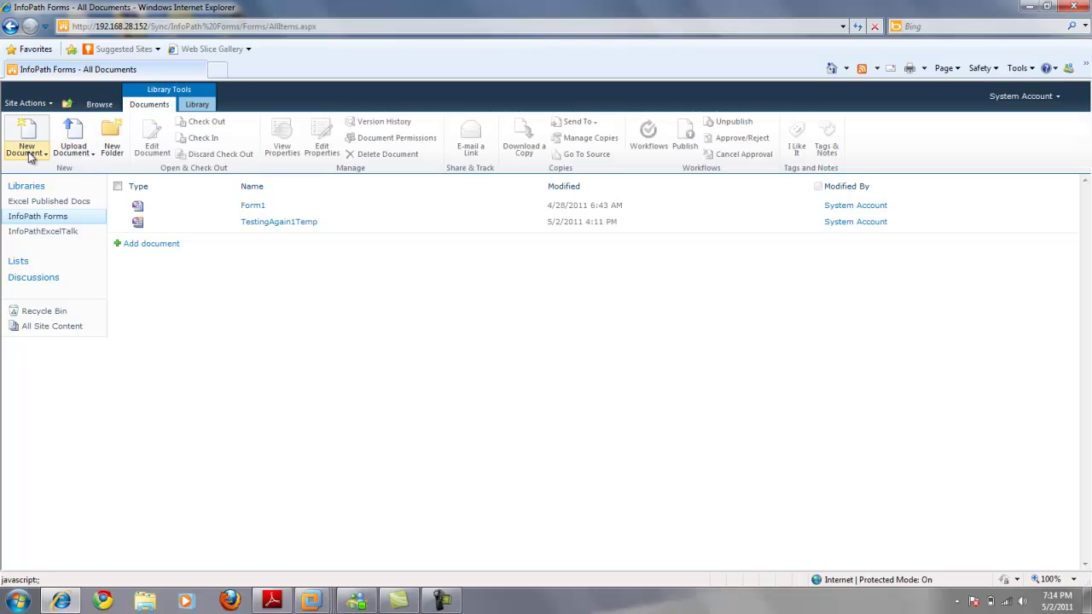
left_click(28, 151)
left_click(38, 205)
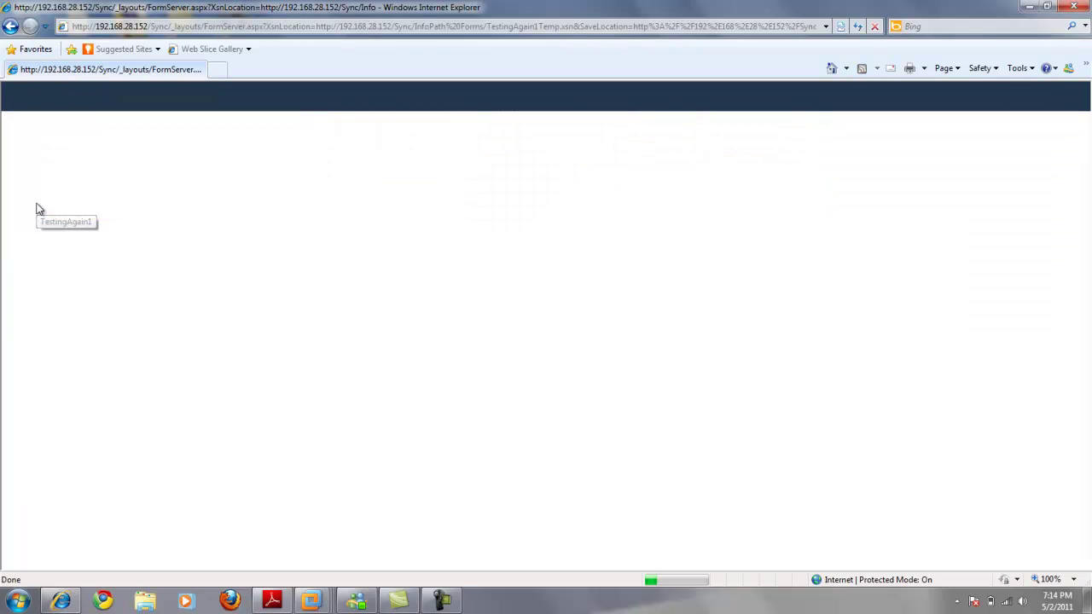
left_click(611, 371)
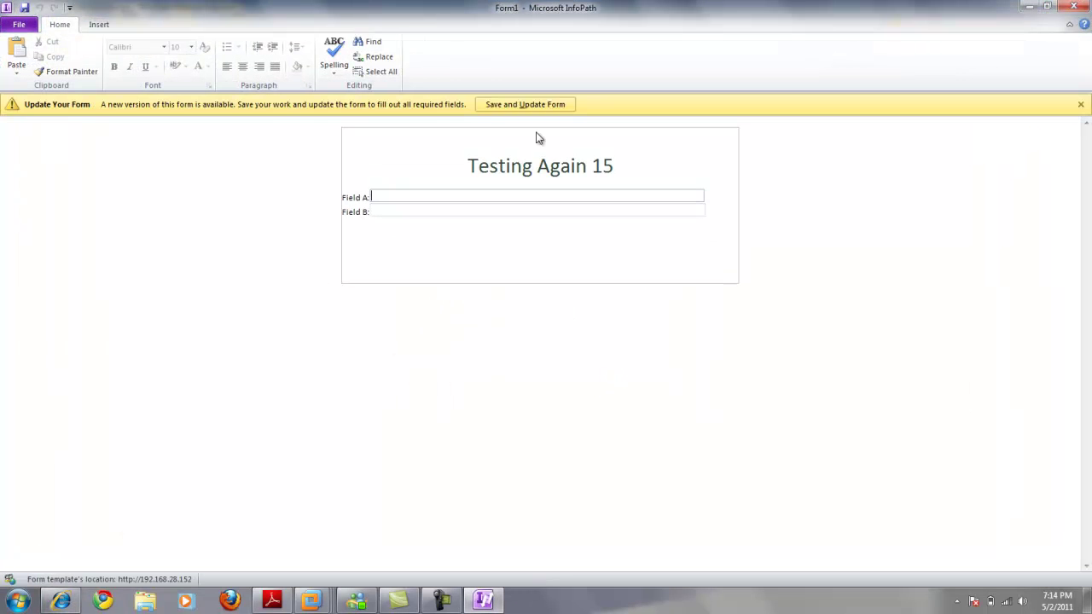
Update the form to its new version, enter 67 in Field A to exchange data with the workbook, and close it without saving
left_click(547, 108)
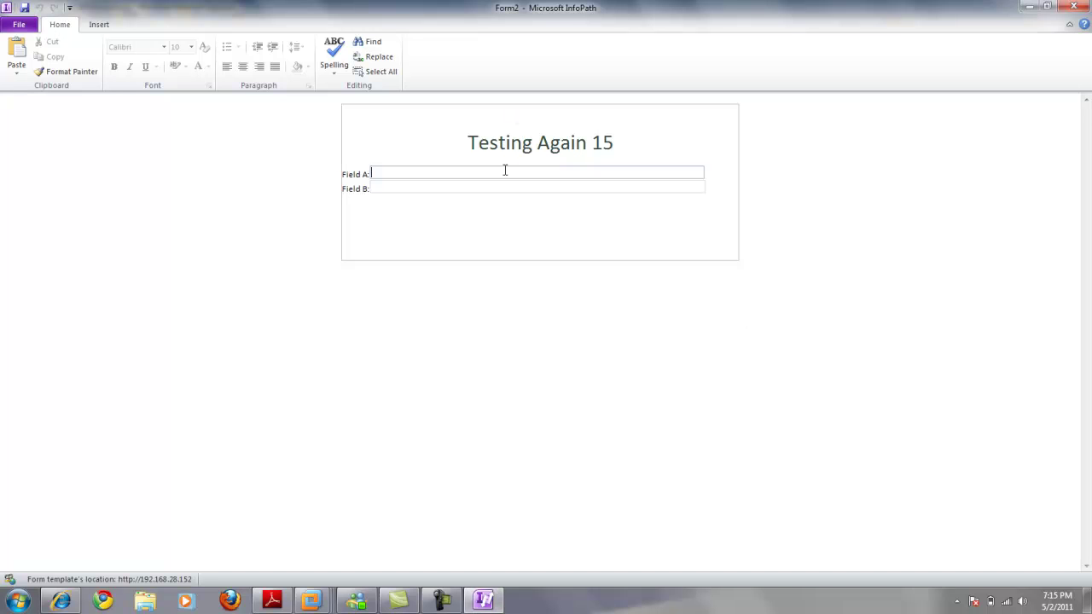
type("67")
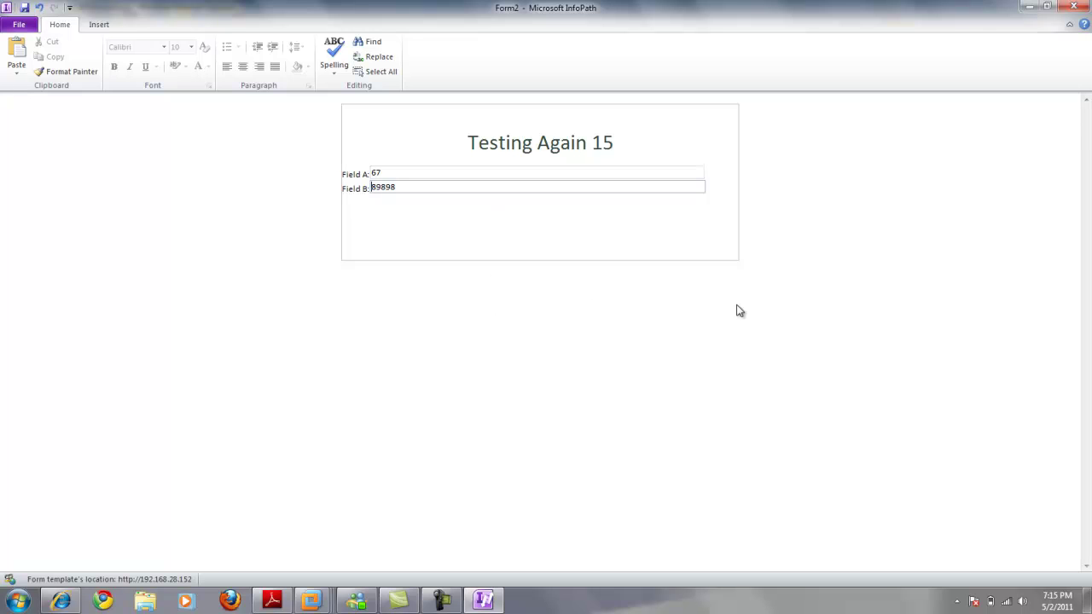
left_click(1077, 6)
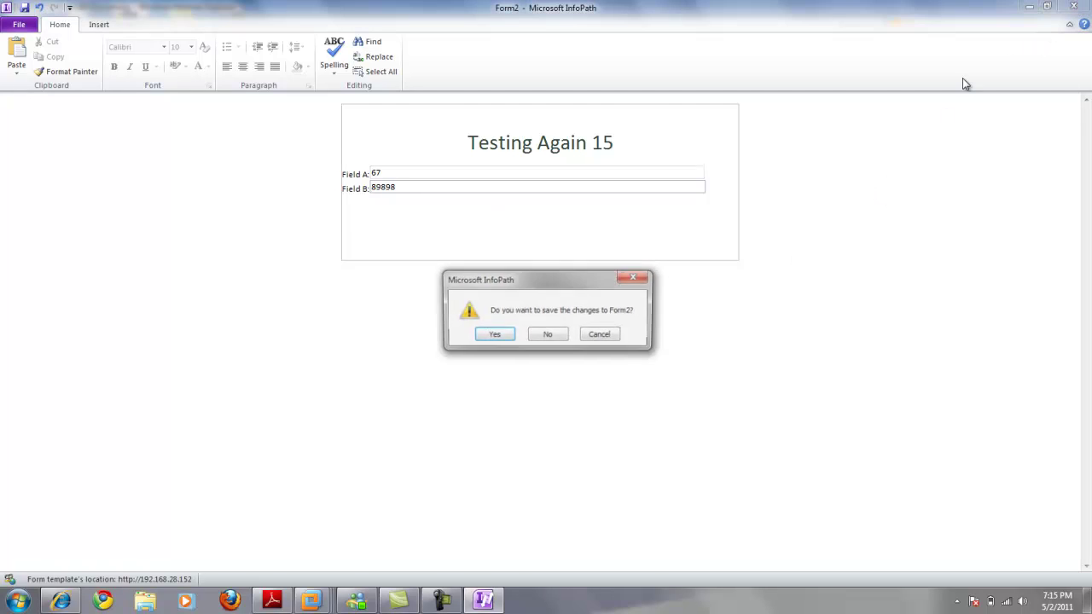
left_click(547, 335)
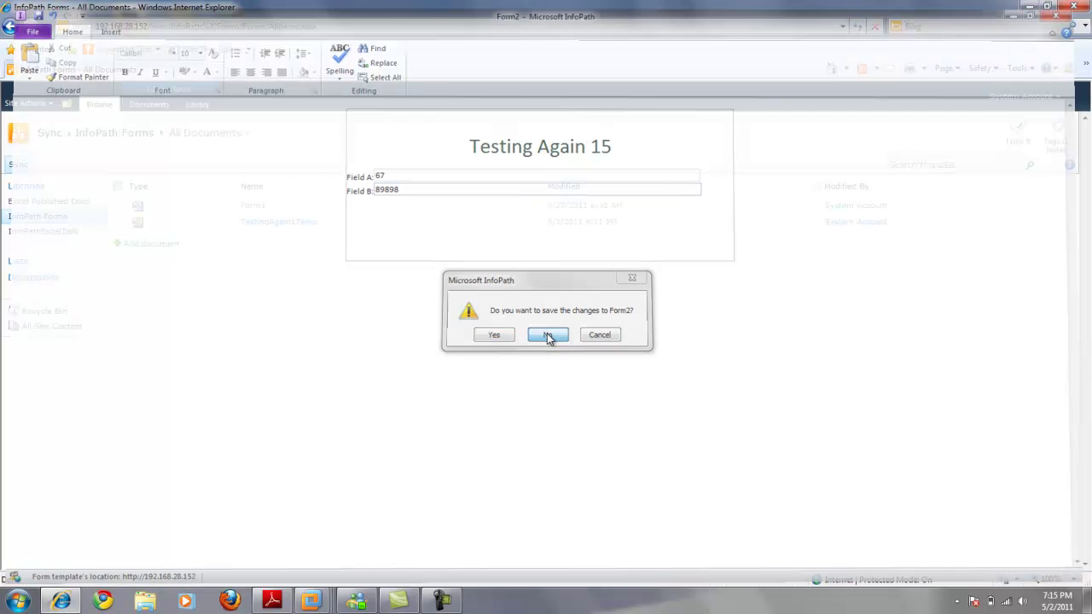
Open and refresh the Excel Published Docs library, and view Workbook1 to check whether cell A1 received the form's Field A value
left_click(54, 203)
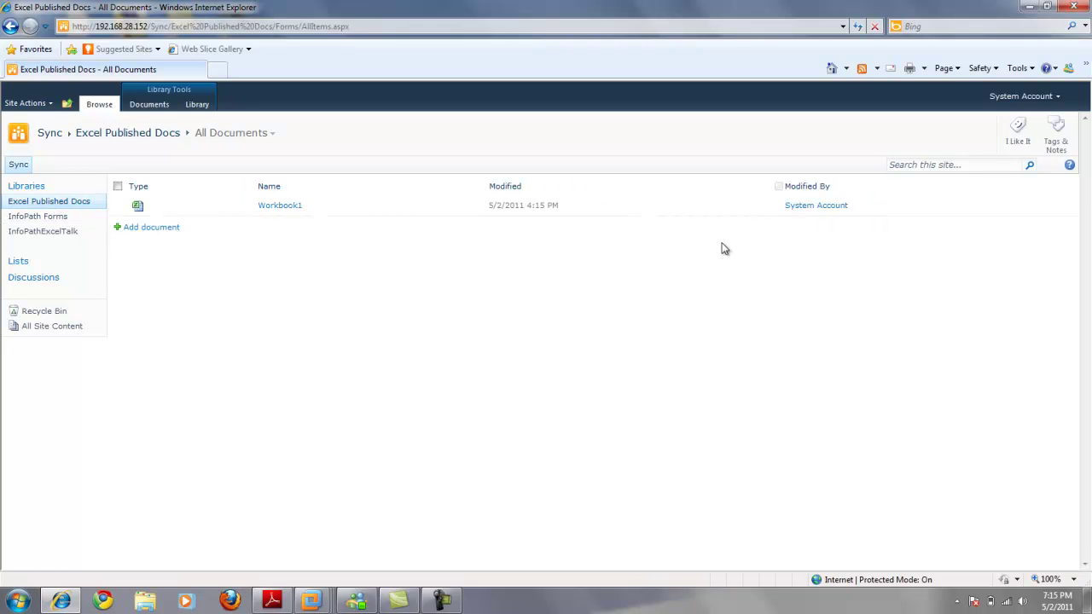
left_click(858, 26)
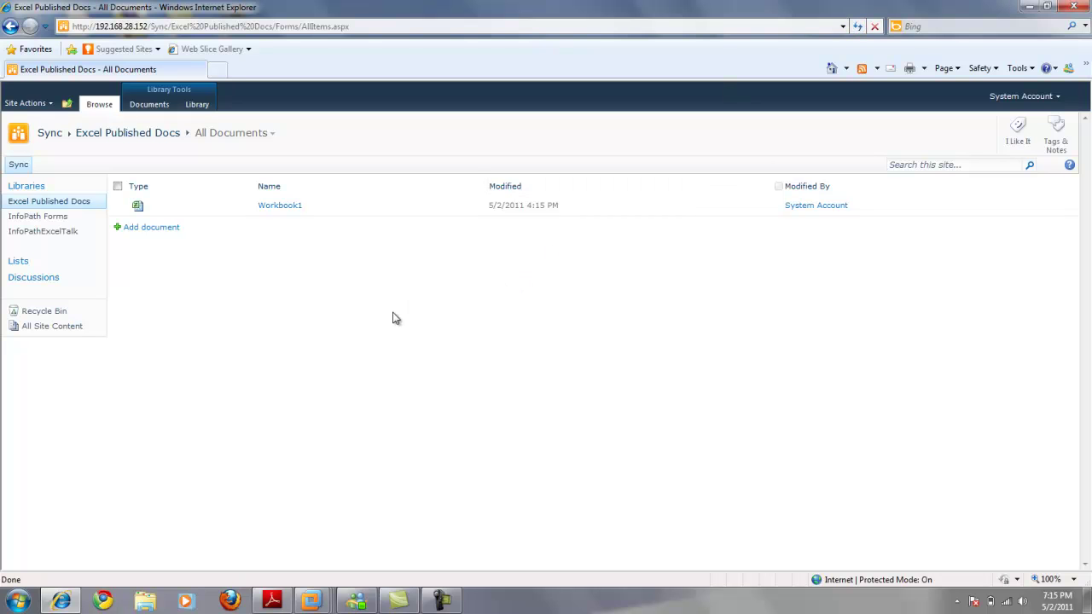
left_click(273, 209)
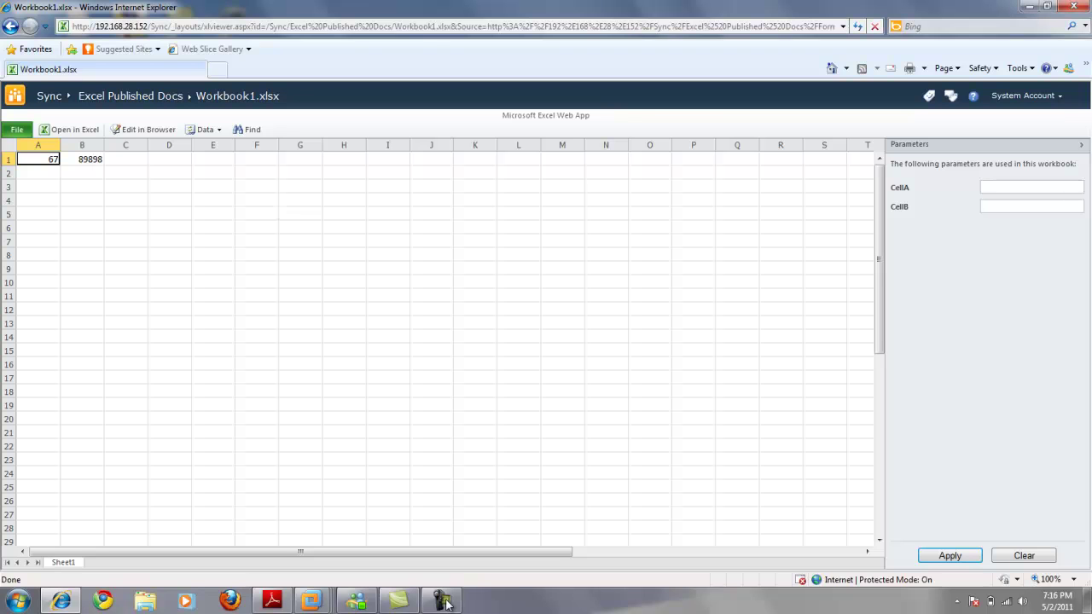
mouse_move(406, 599)
Leave the workbook for the Excel Published Docs library and go to the InfoPath Forms library
left_click(147, 99)
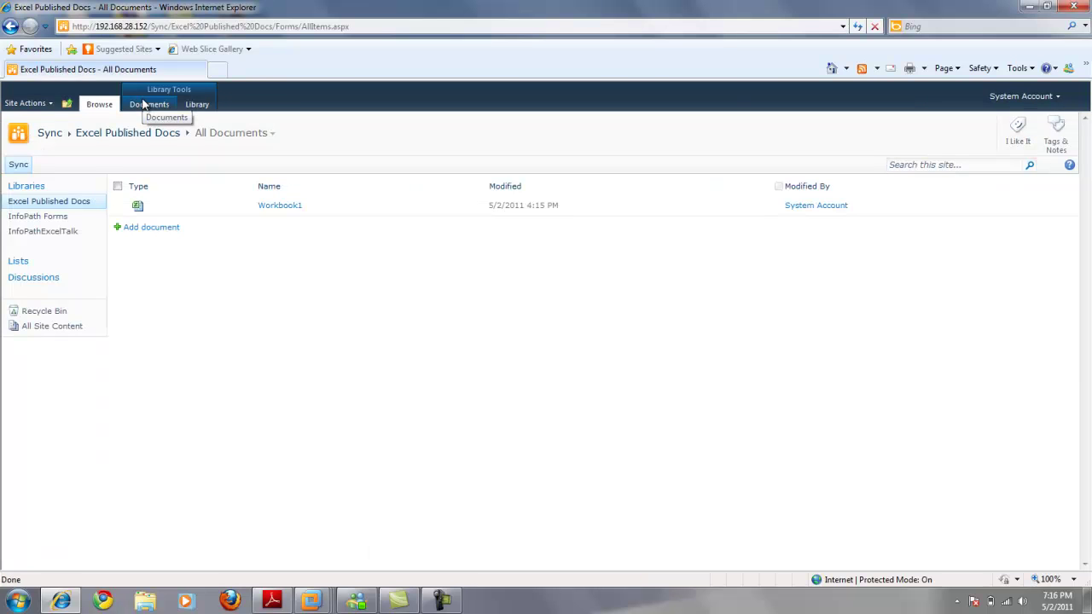
left_click(42, 218)
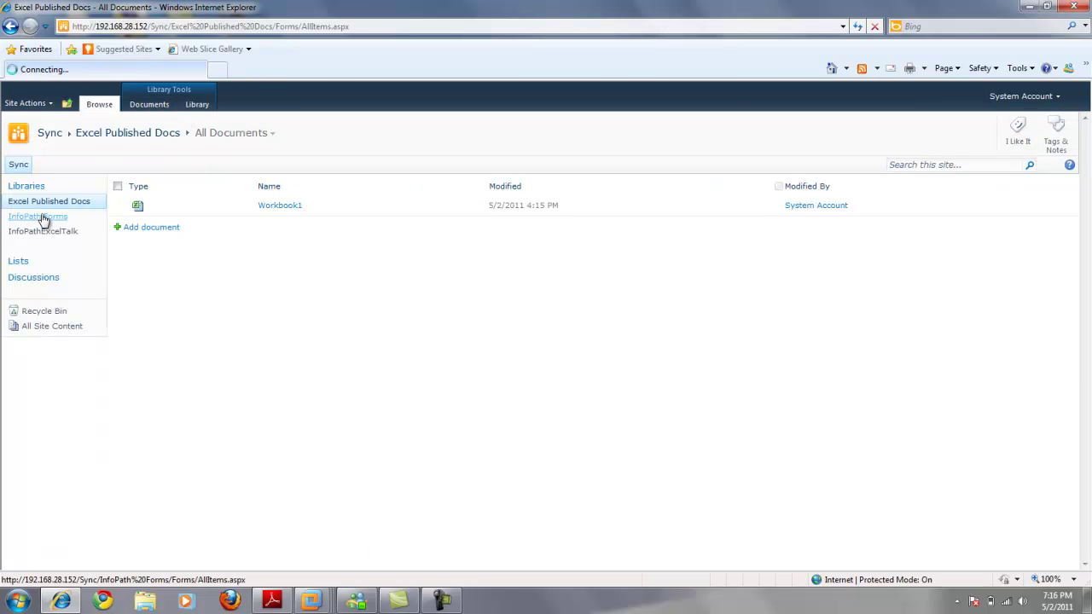